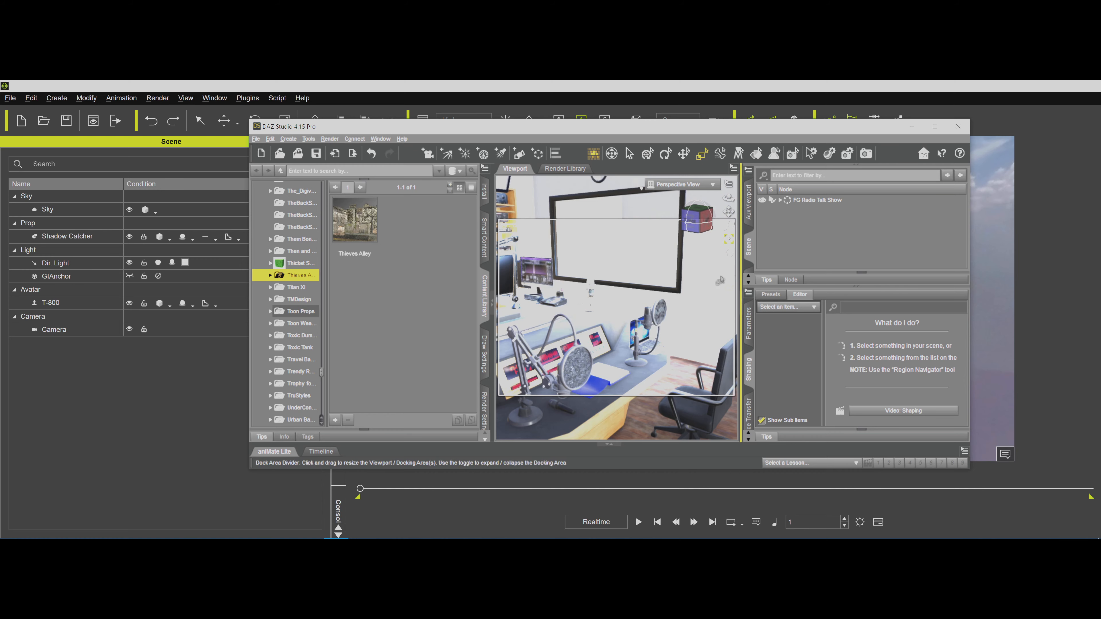
Switch to iClone, import Radio Talk Show.fbx from the Exports folder without breaking its meshes into sub-props, and zero out the prop's transform.
{"action": "left_click", "coordinate": [912, 127]}
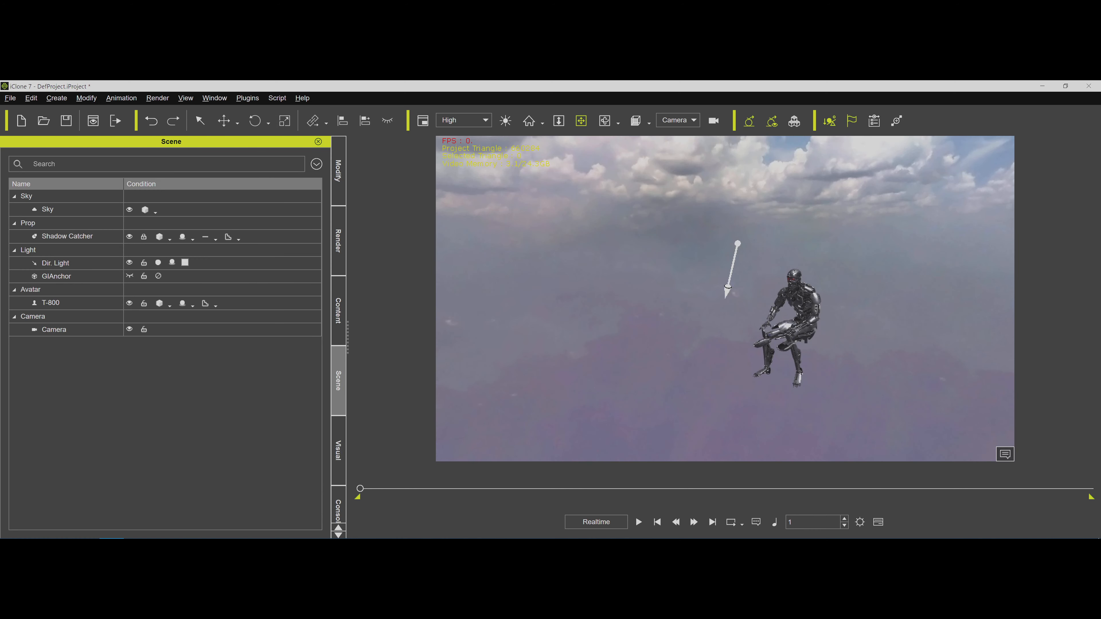
{"action": "mouse_move", "coordinate": [67, 531]}
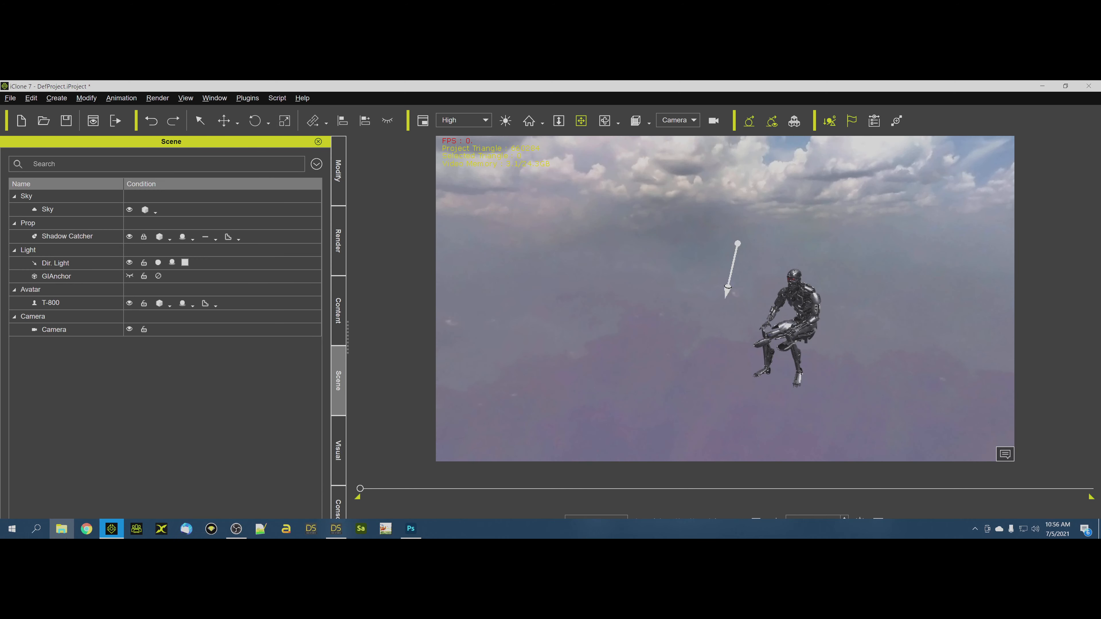
{"action": "left_click", "coordinate": [73, 528]}
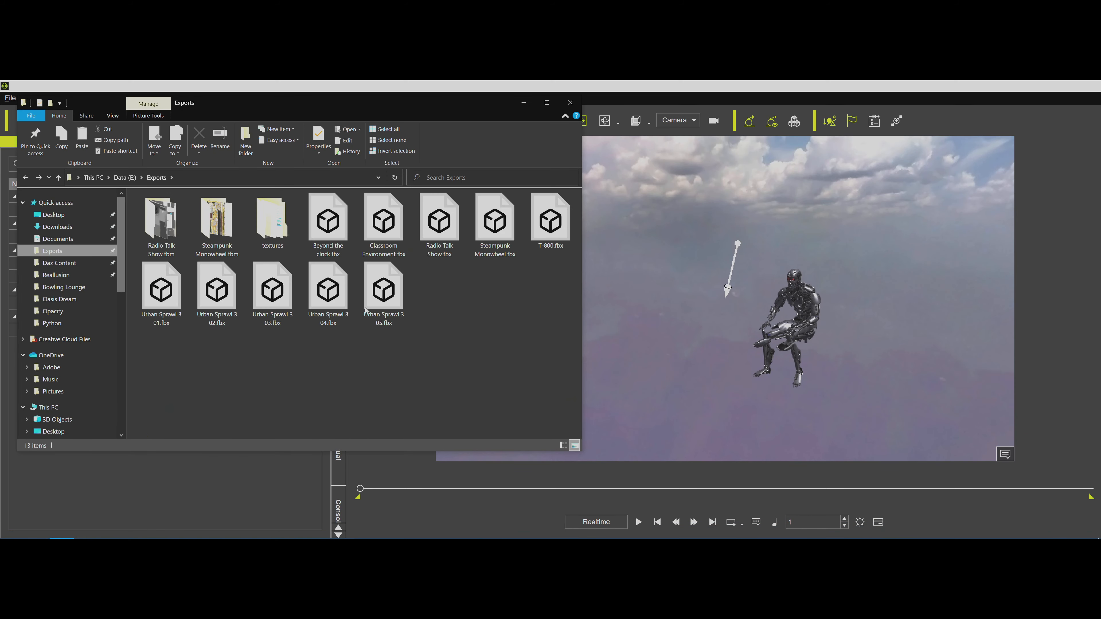
{"action": "left_click", "coordinate": [439, 222]}
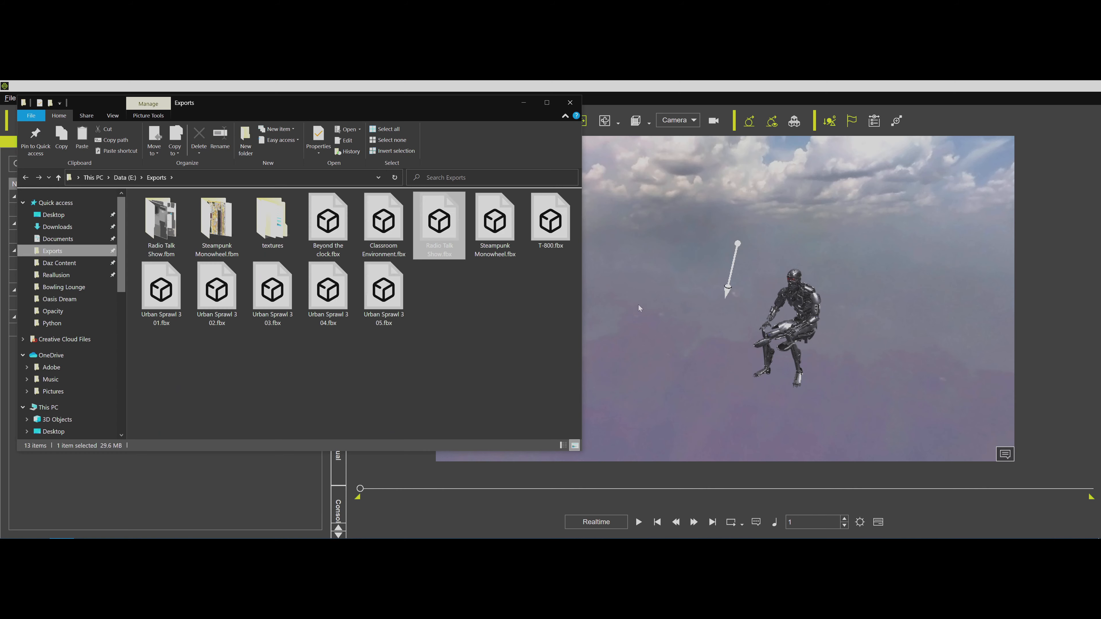
{"action": "left_click_drag", "start_coordinate": [638, 305], "coordinate": [666, 309]}
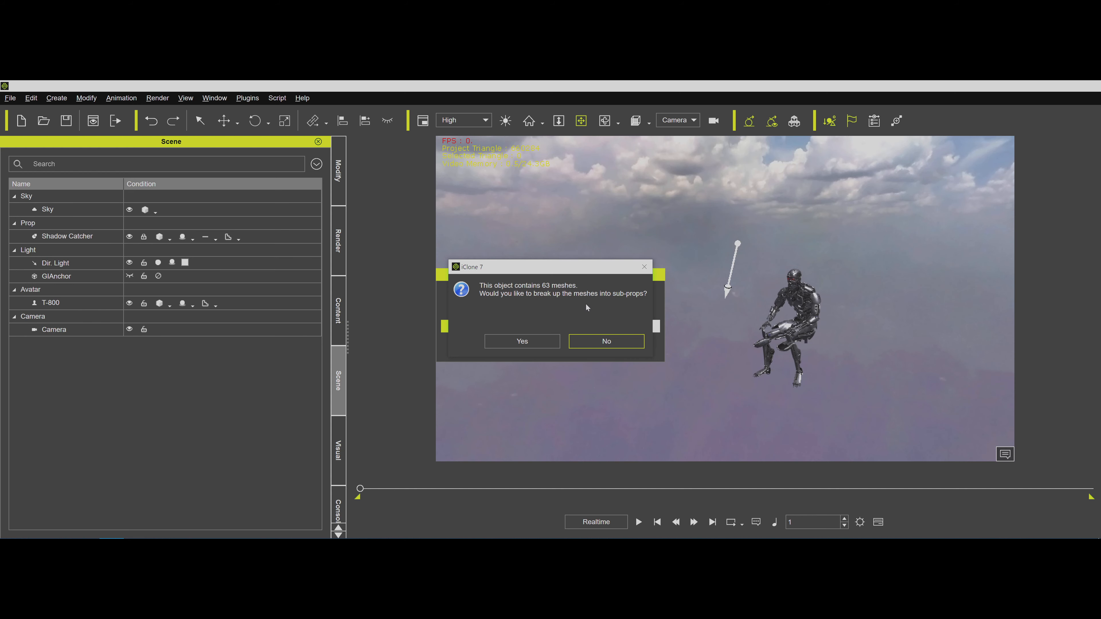
{"action": "left_click", "coordinate": [606, 341]}
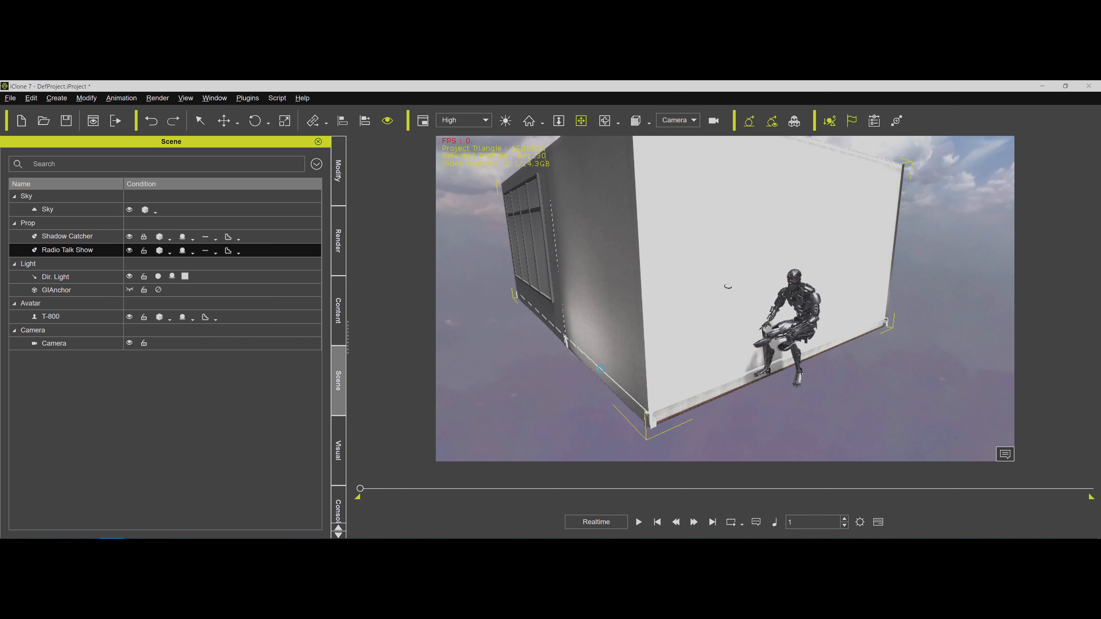
{"action": "left_click", "coordinate": [341, 195]}
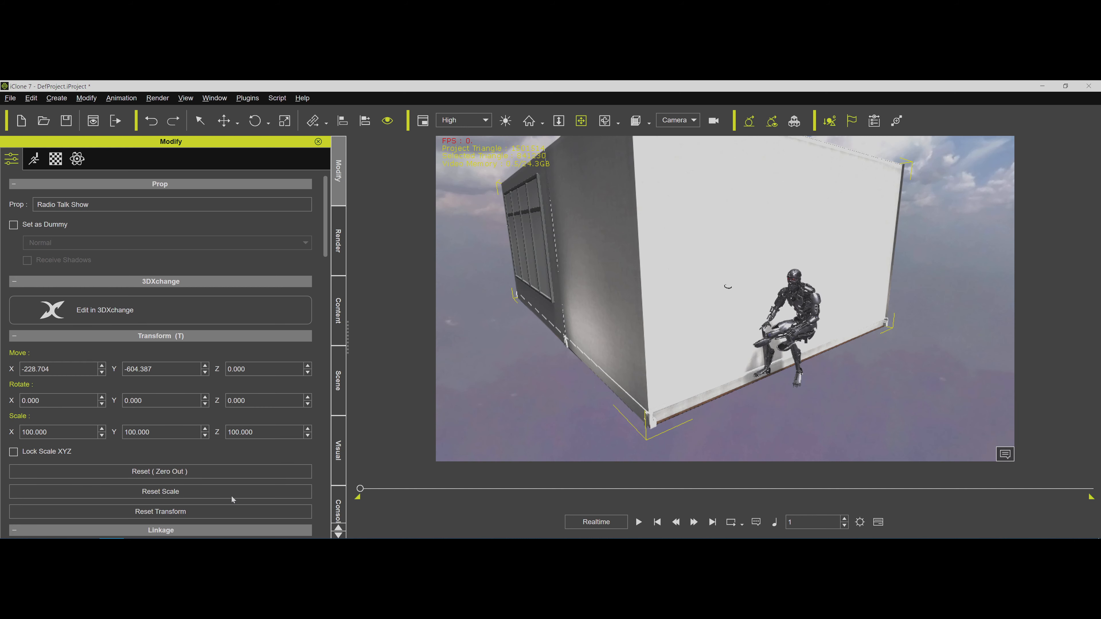
{"action": "left_click", "coordinate": [177, 471]}
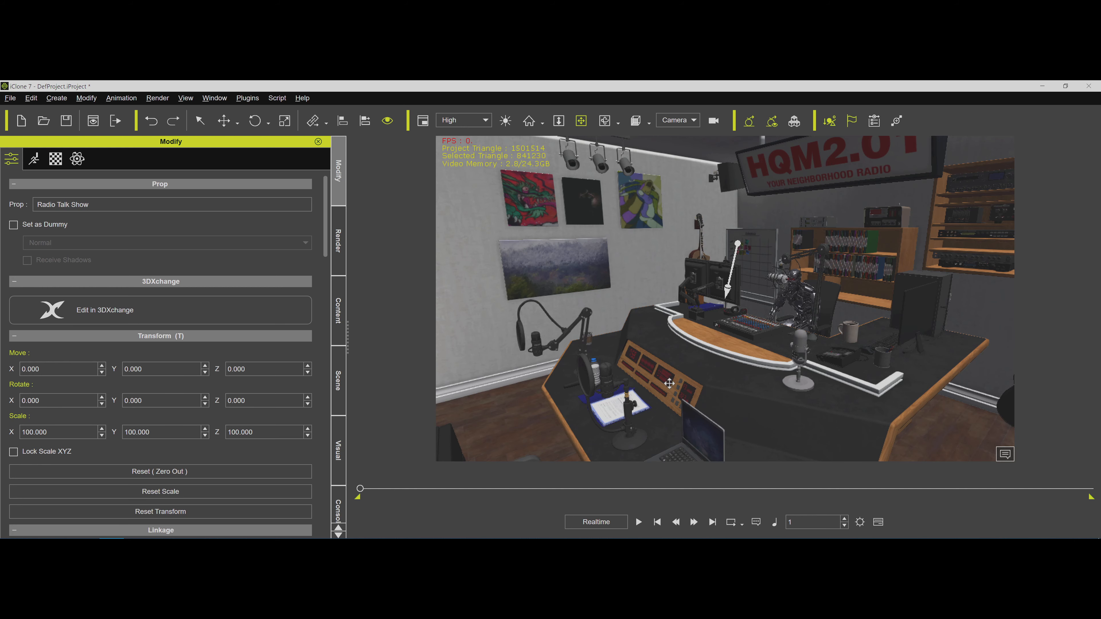
Clear all entries from the console log.
{"action": "left_click", "coordinate": [340, 505]}
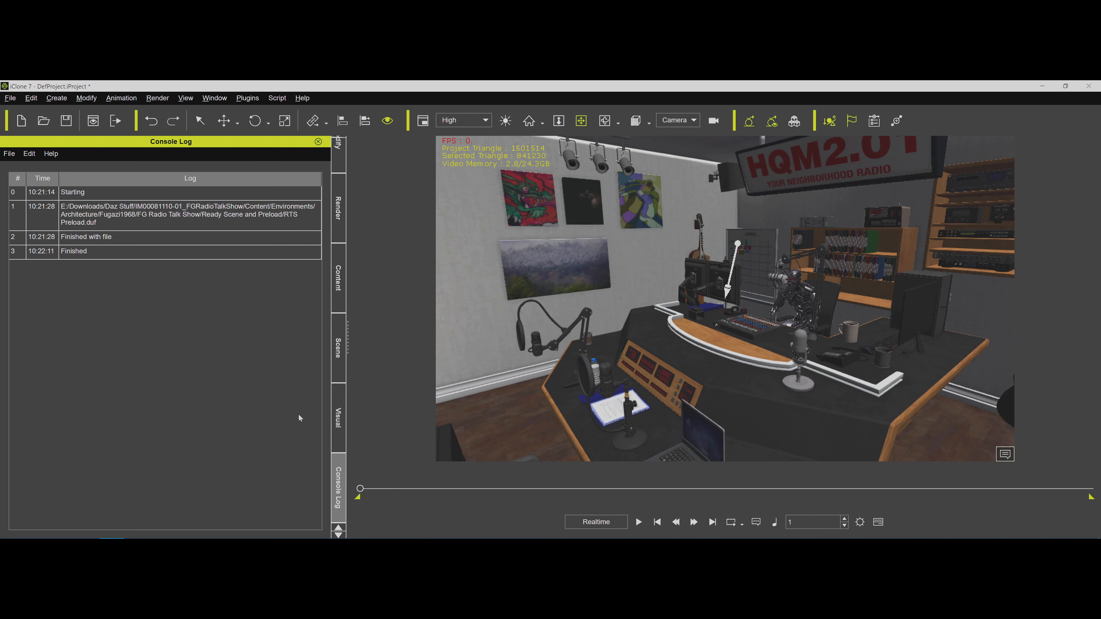
{"action": "left_click", "coordinate": [29, 154]}
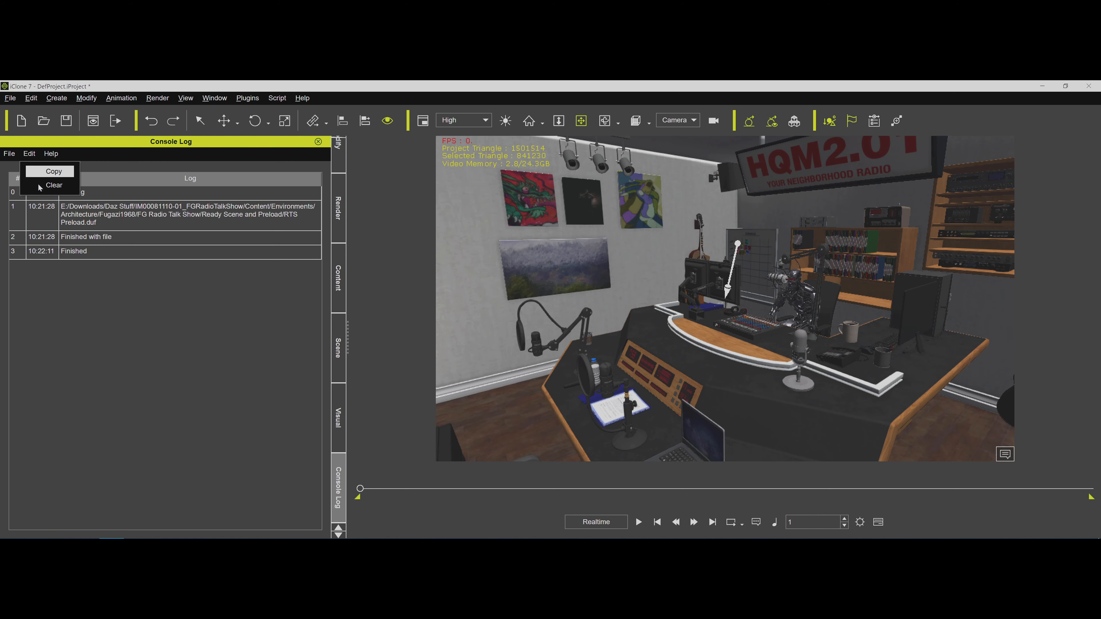
{"action": "left_click", "coordinate": [49, 186]}
{"action": "left_click", "coordinate": [277, 98]}
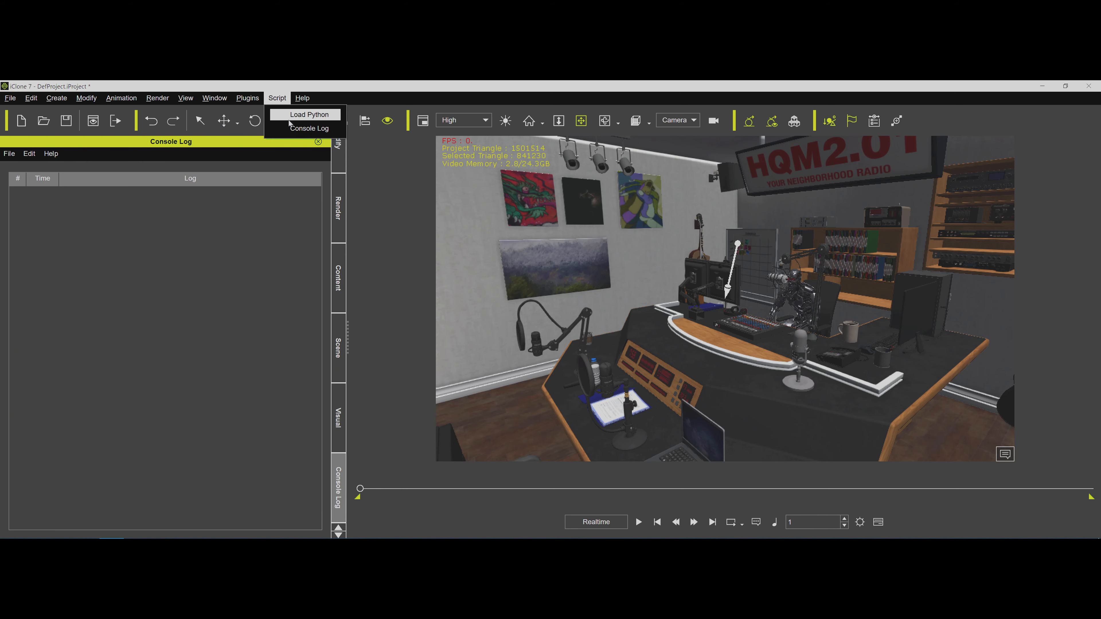
{"action": "left_click", "coordinate": [309, 115]}
{"action": "double_click", "coordinate": [183, 165]}
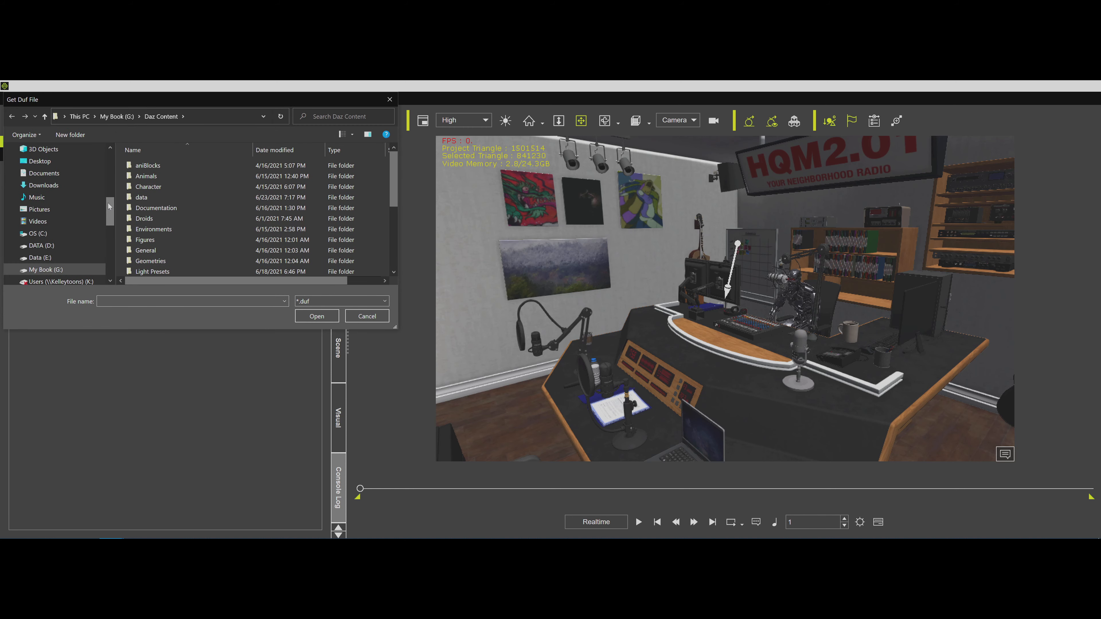
{"action": "scroll", "coordinate": [72, 182], "scroll_direction": "up", "scroll_amount": 5}
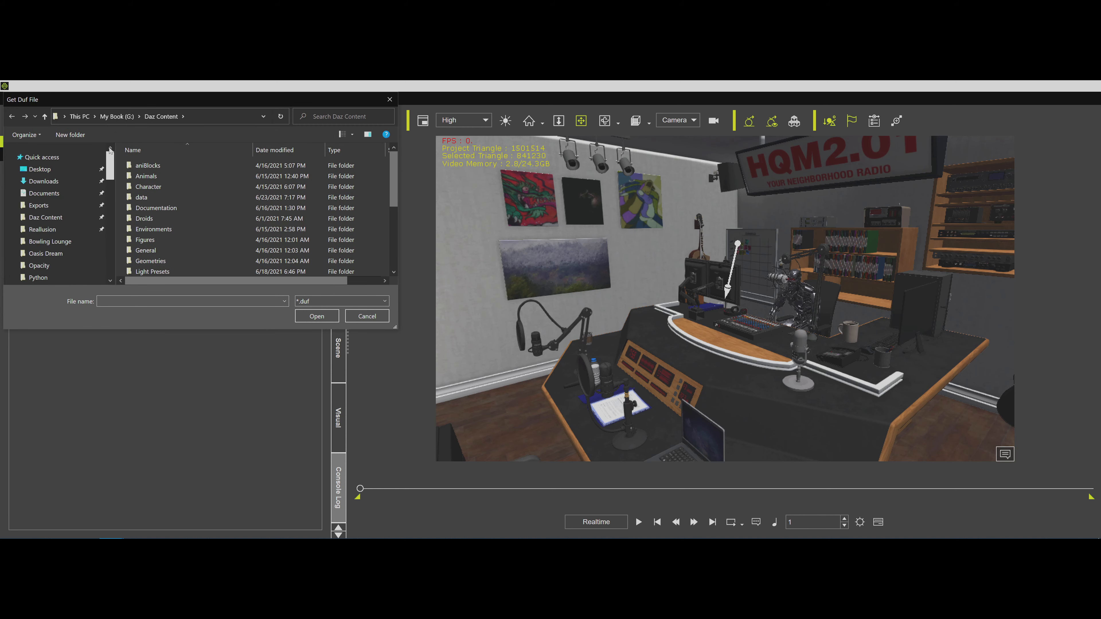
{"action": "left_click", "coordinate": [70, 181]}
{"action": "double_click", "coordinate": [148, 180]}
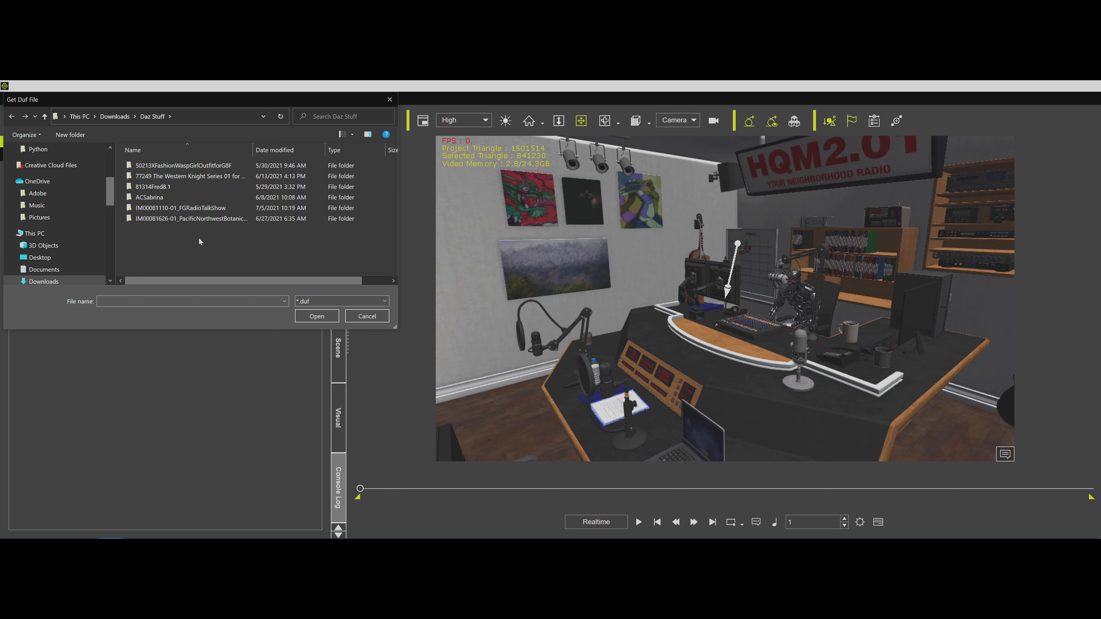
{"action": "double_click", "coordinate": [208, 210]}
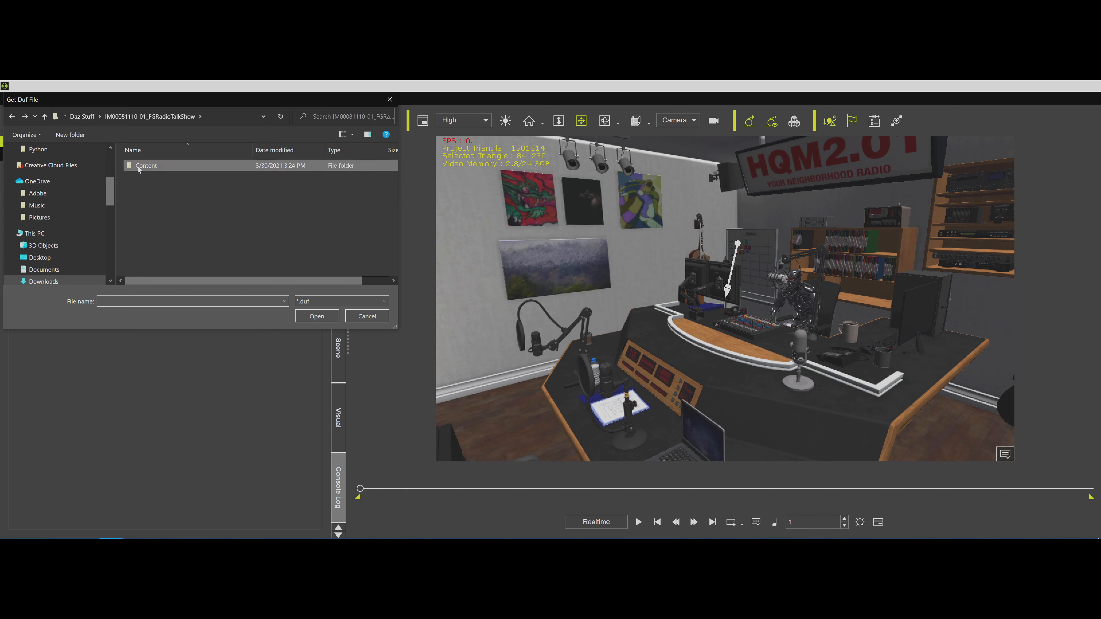
{"action": "double_click", "coordinate": [140, 167]}
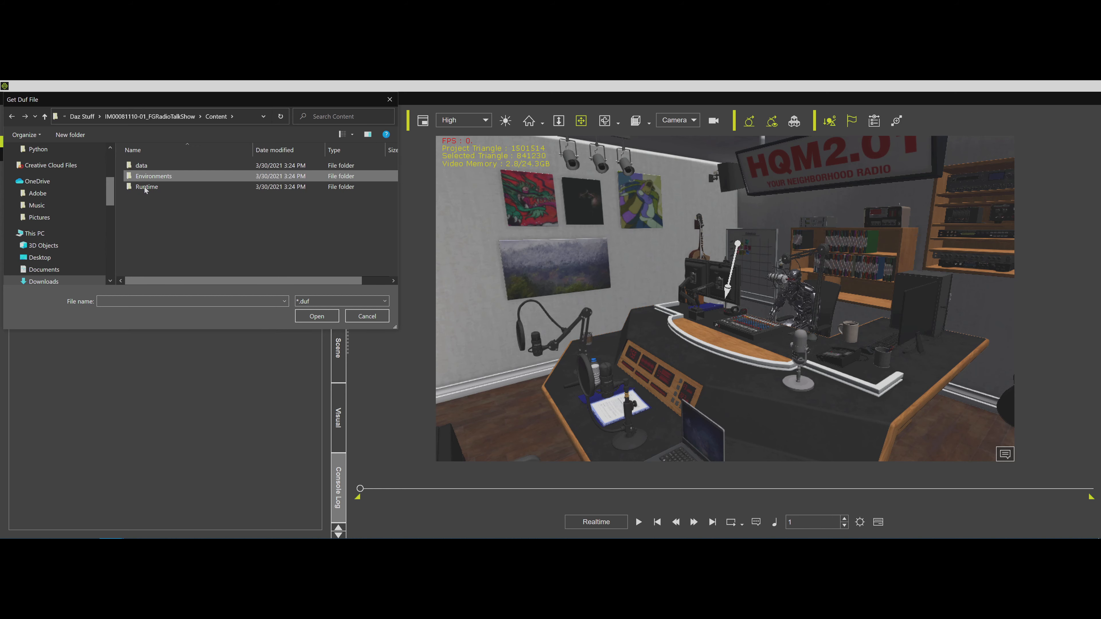
{"action": "double_click", "coordinate": [143, 178]}
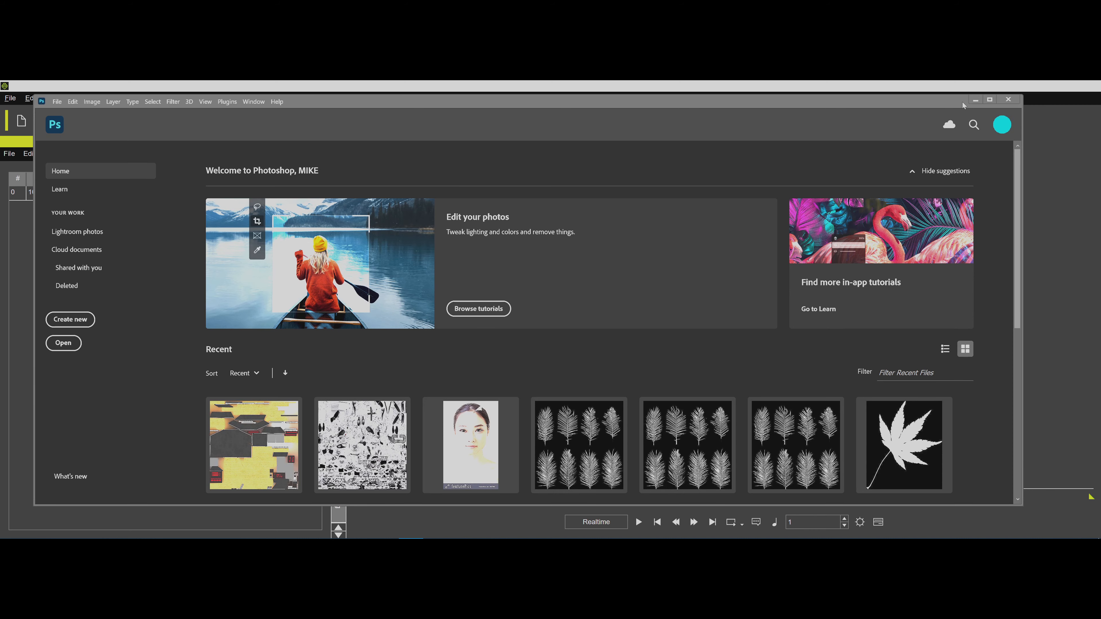
{"action": "left_click", "coordinate": [975, 102]}
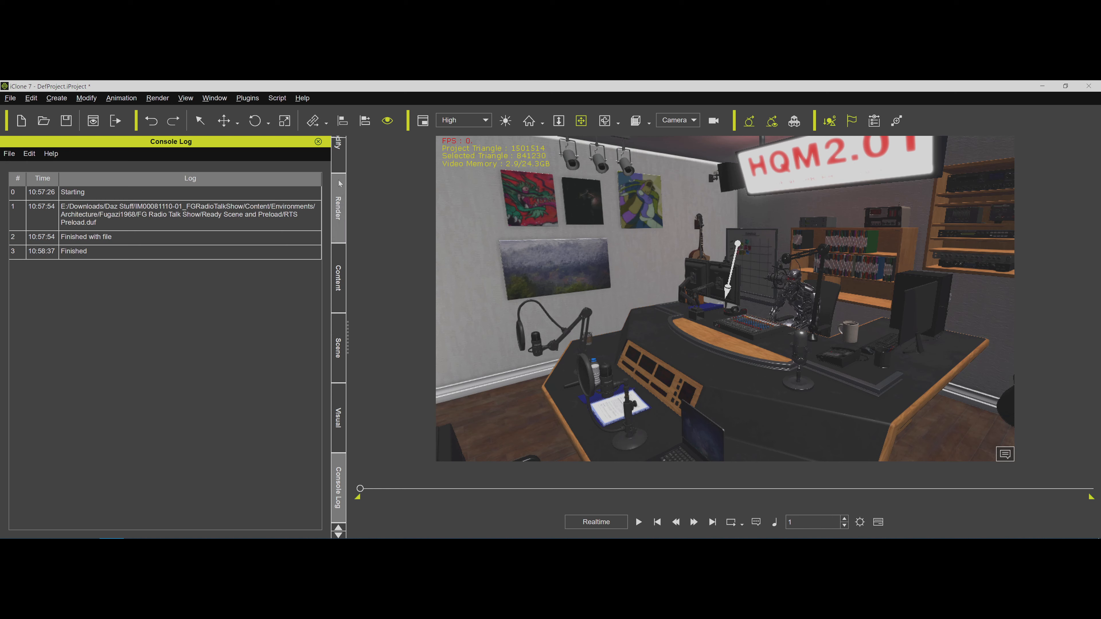
Examine the texture maps of several Radio Talk Show materials, including Tall White Board, Sticky Notes, Remote 1 and Office Chair1.
{"action": "left_click", "coordinate": [338, 152]}
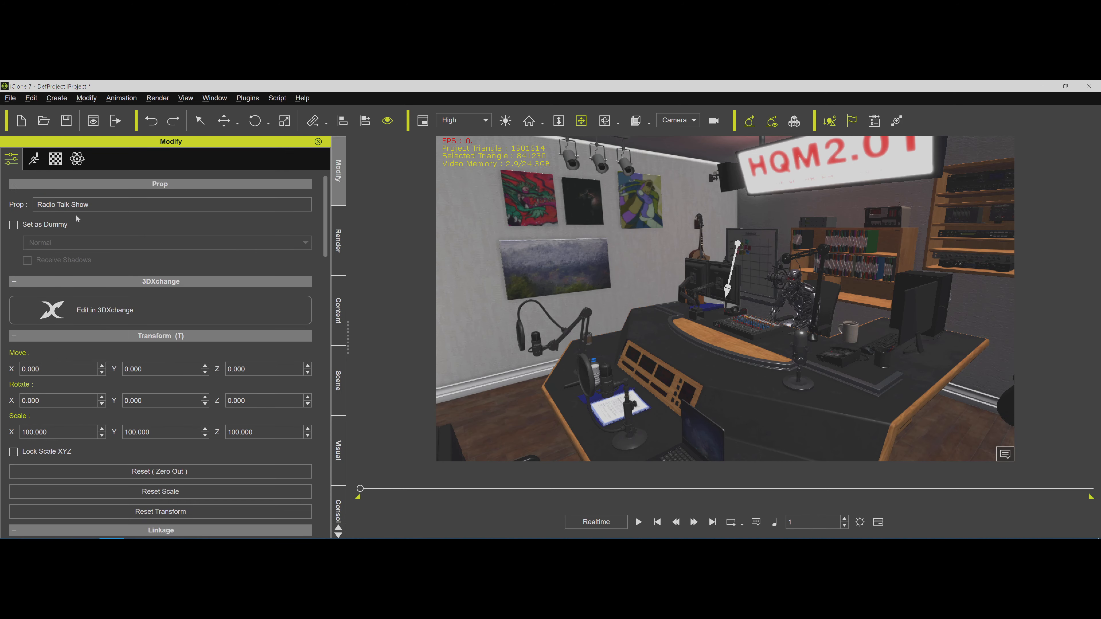
{"action": "left_click", "coordinate": [55, 159]}
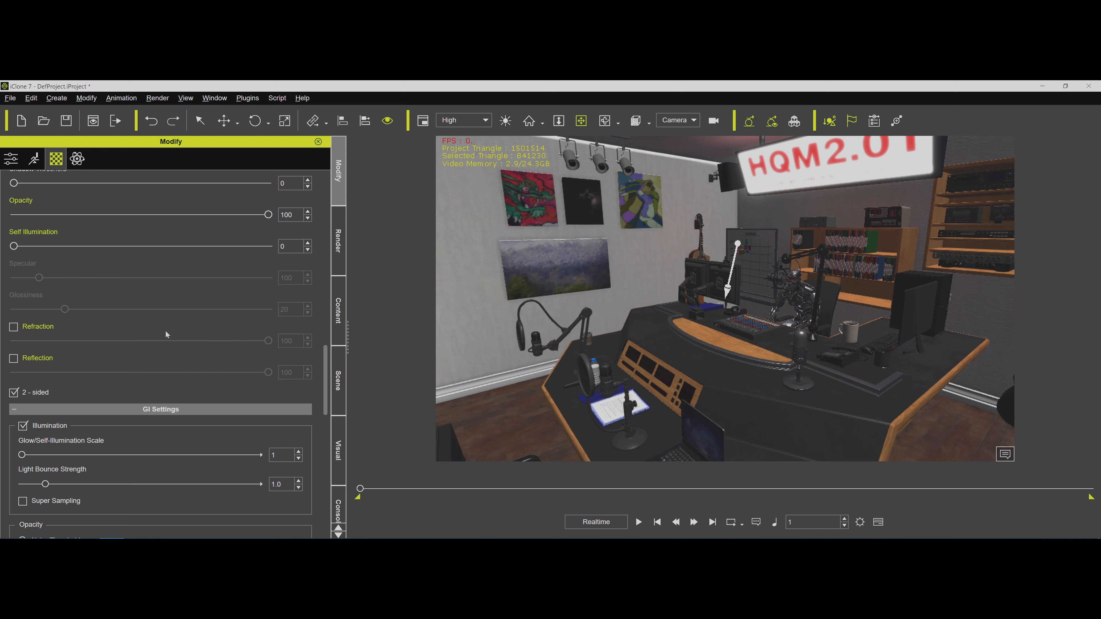
{"action": "scroll", "coordinate": [275, 294], "scroll_direction": "up", "scroll_amount": 10}
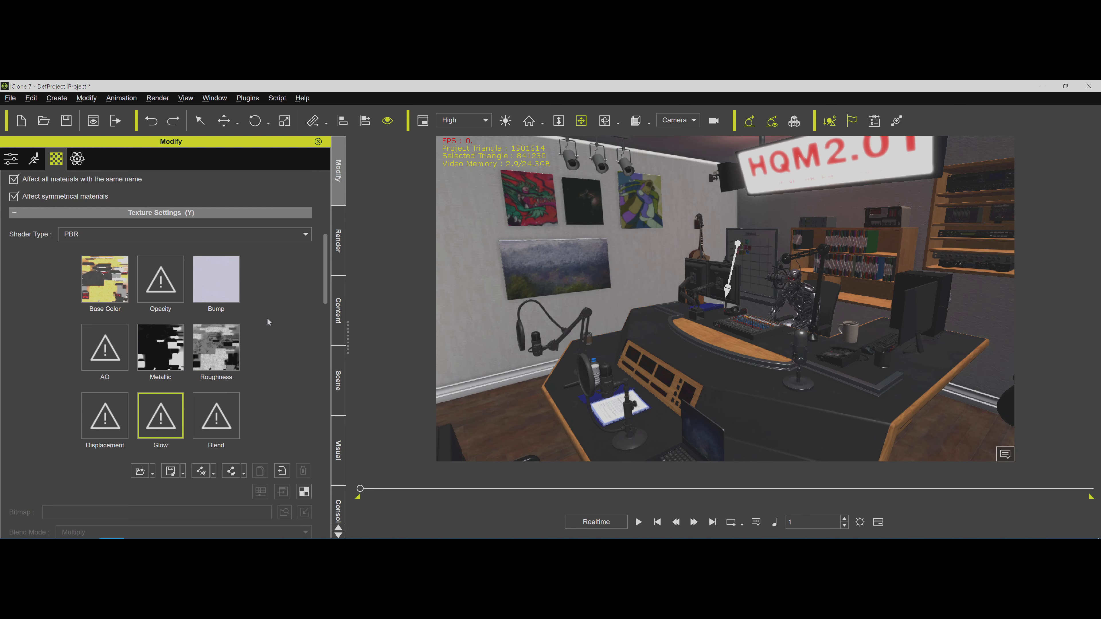
{"action": "scroll", "coordinate": [268, 322], "scroll_direction": "up", "scroll_amount": 2}
{"action": "scroll", "coordinate": [249, 254], "scroll_direction": "up", "scroll_amount": 3}
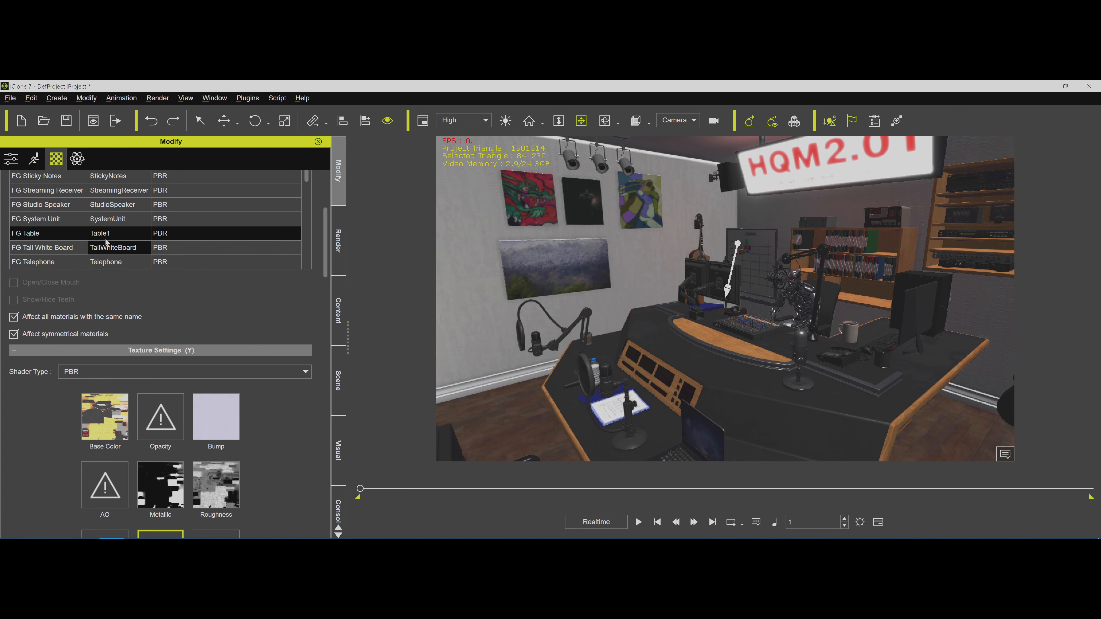
{"action": "left_click", "coordinate": [43, 204]}
{"action": "left_click", "coordinate": [43, 248]}
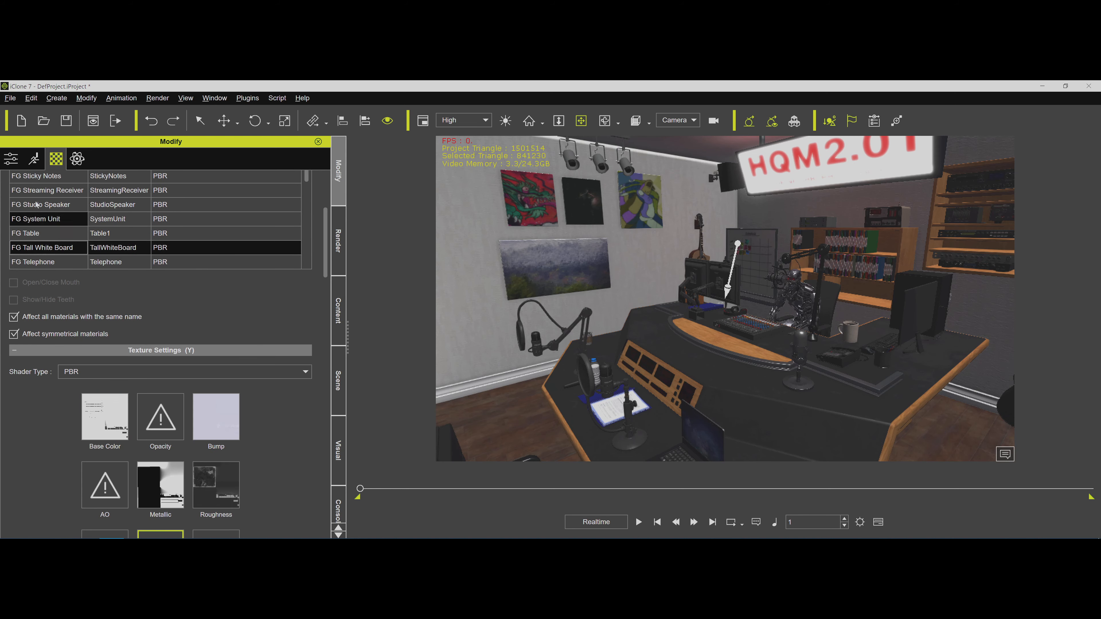
{"action": "left_click", "coordinate": [44, 176]}
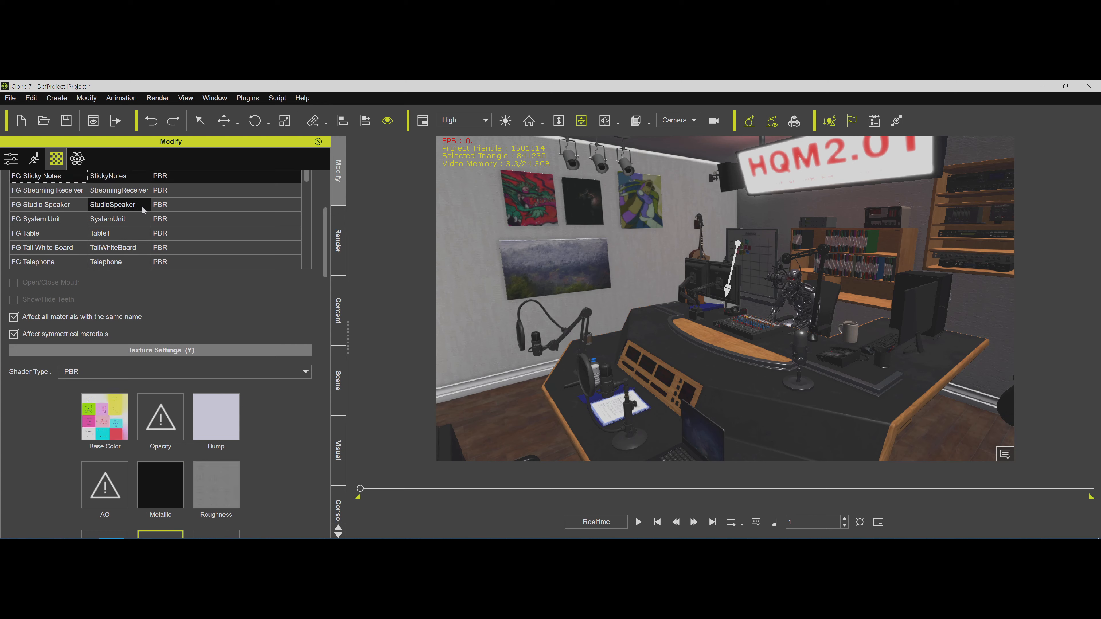
{"action": "scroll", "coordinate": [108, 216], "scroll_direction": "up", "scroll_amount": 4}
{"action": "left_click", "coordinate": [39, 191]}
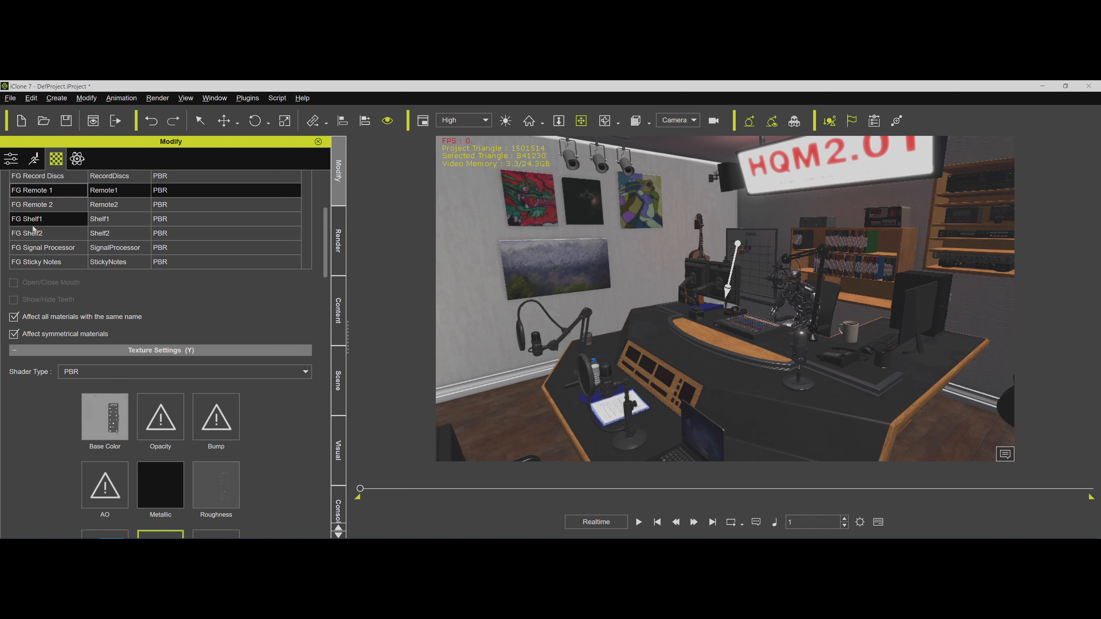
{"action": "scroll", "coordinate": [32, 228], "scroll_direction": "up", "scroll_amount": 4}
{"action": "left_click", "coordinate": [39, 204]}
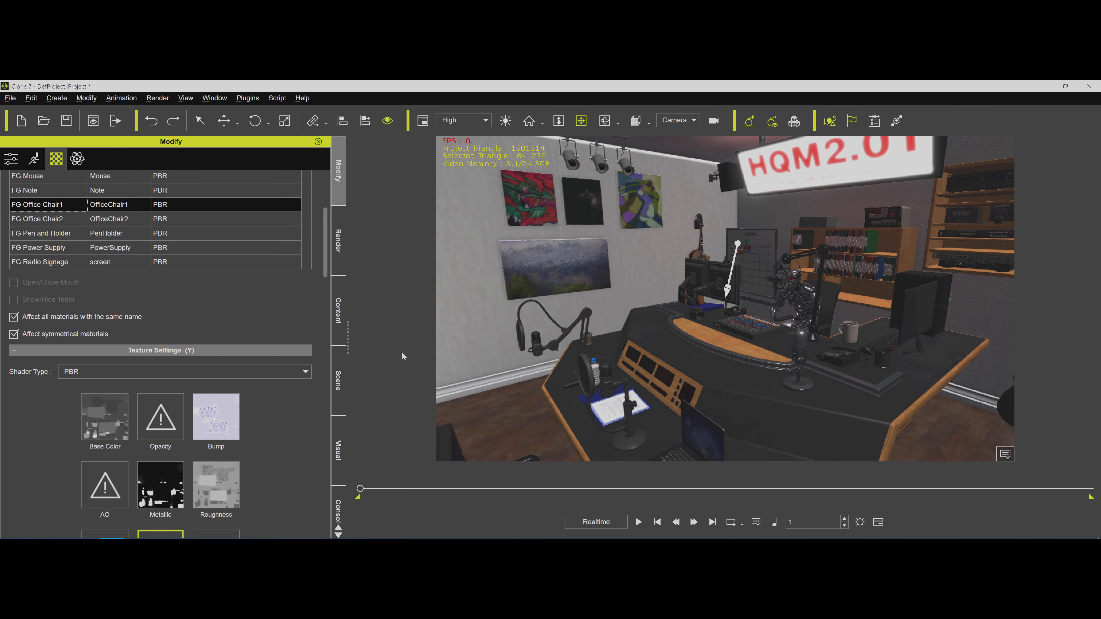
Pick the FG Radio Signage screen material from the illuminated HQM2.01 sign in the viewport.
{"action": "left_click_drag", "start_coordinate": [326, 245], "coordinate": [325, 206]}
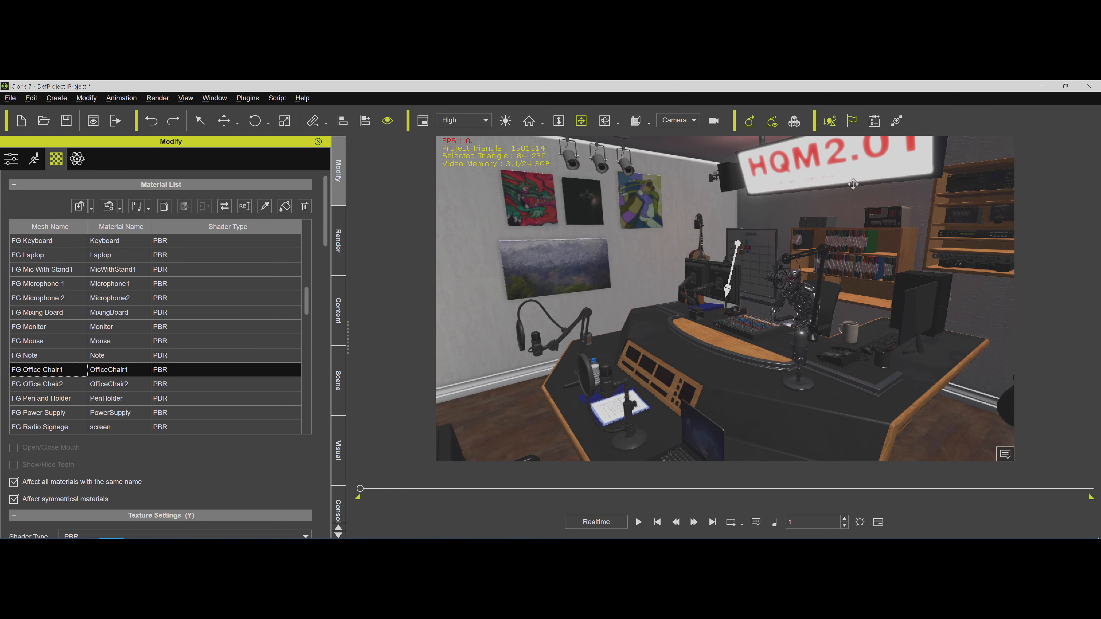
{"action": "left_click", "coordinate": [266, 209]}
{"action": "left_click", "coordinate": [853, 160]}
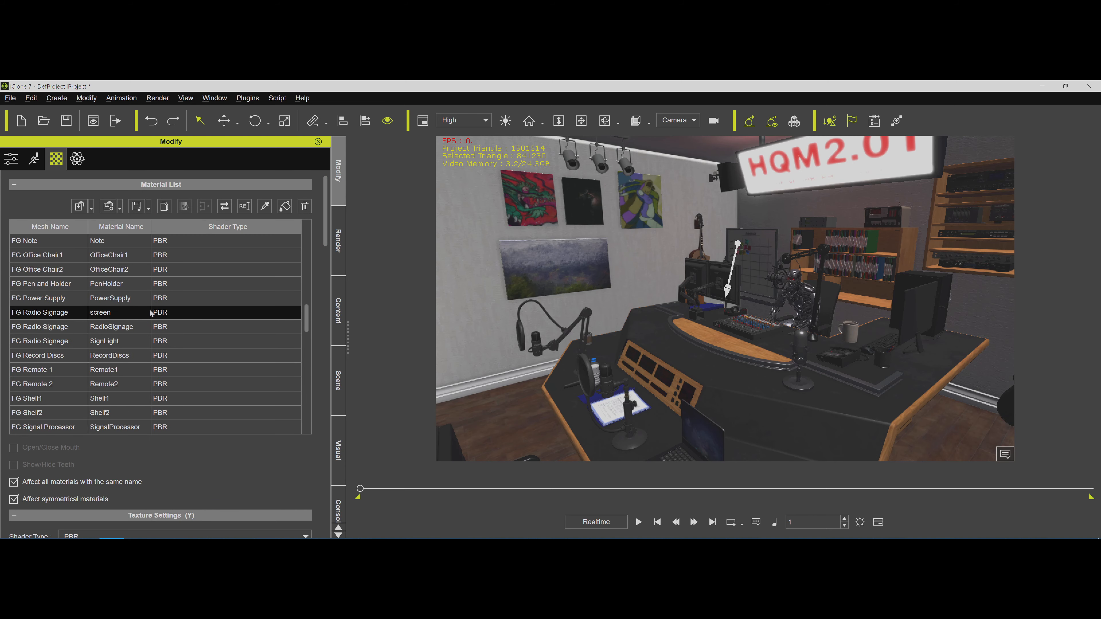
Inspect the sign material's glow map and material settings, and briefly show the scene's GI voxel visualization.
{"action": "left_click_drag", "start_coordinate": [326, 235], "coordinate": [326, 323]}
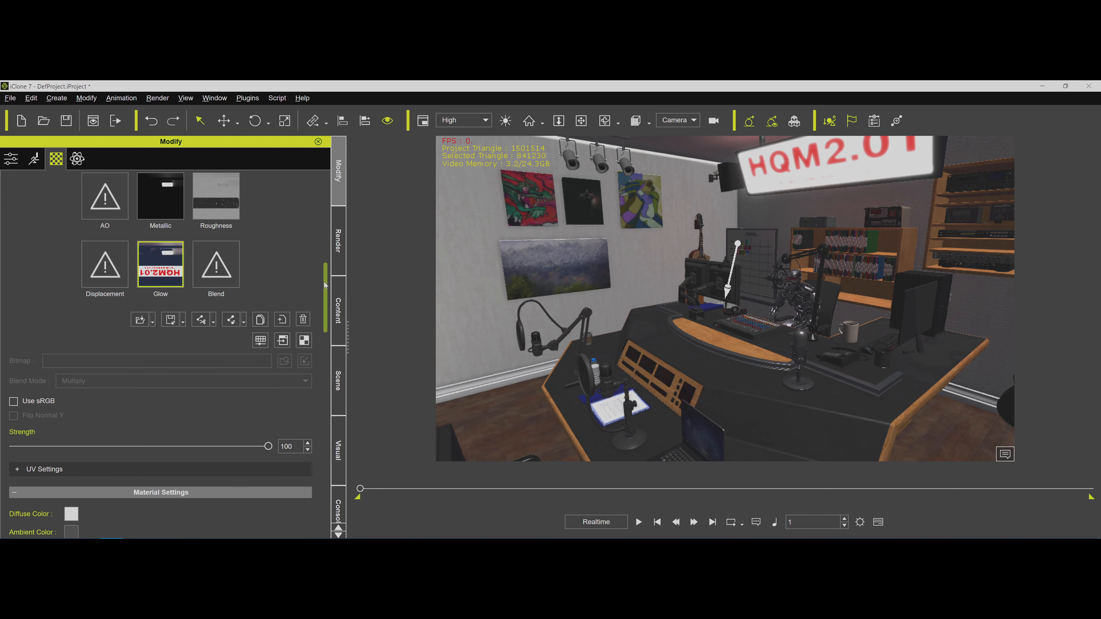
{"action": "scroll", "coordinate": [326, 300], "scroll_direction": "down", "scroll_amount": 1}
{"action": "scroll", "coordinate": [327, 300], "scroll_direction": "down", "scroll_amount": 5}
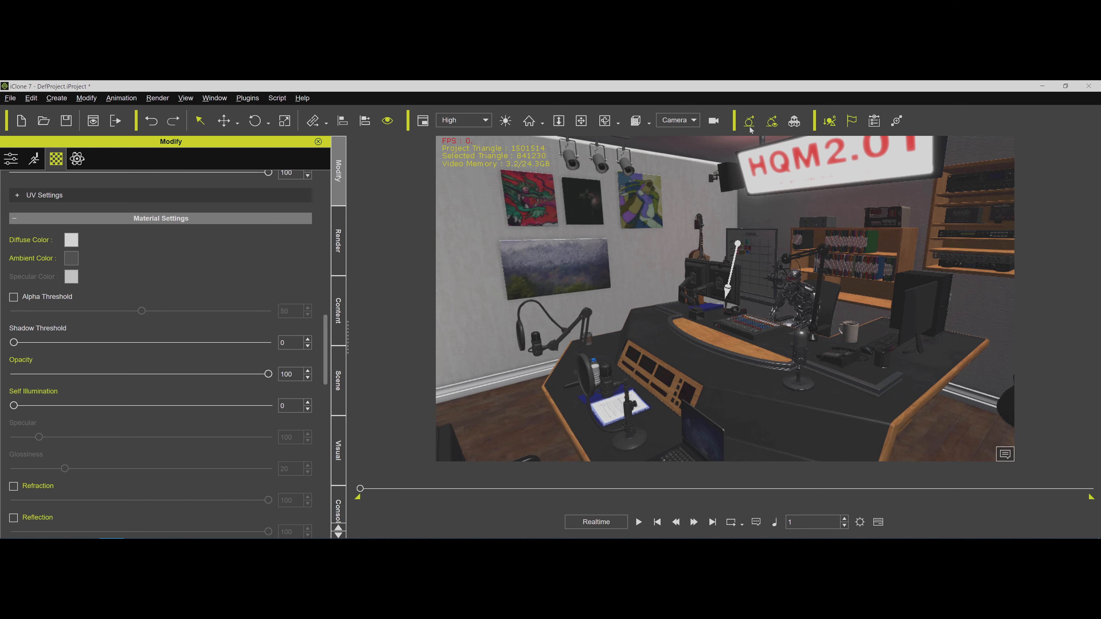
{"action": "left_click", "coordinate": [794, 121]}
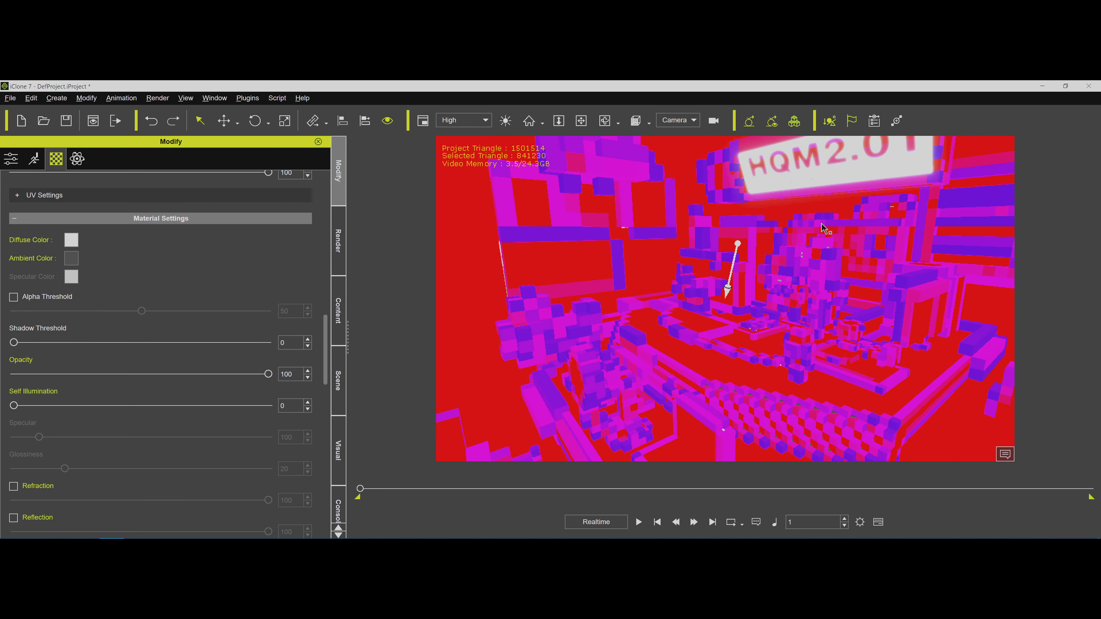
{"action": "left_click", "coordinate": [796, 122]}
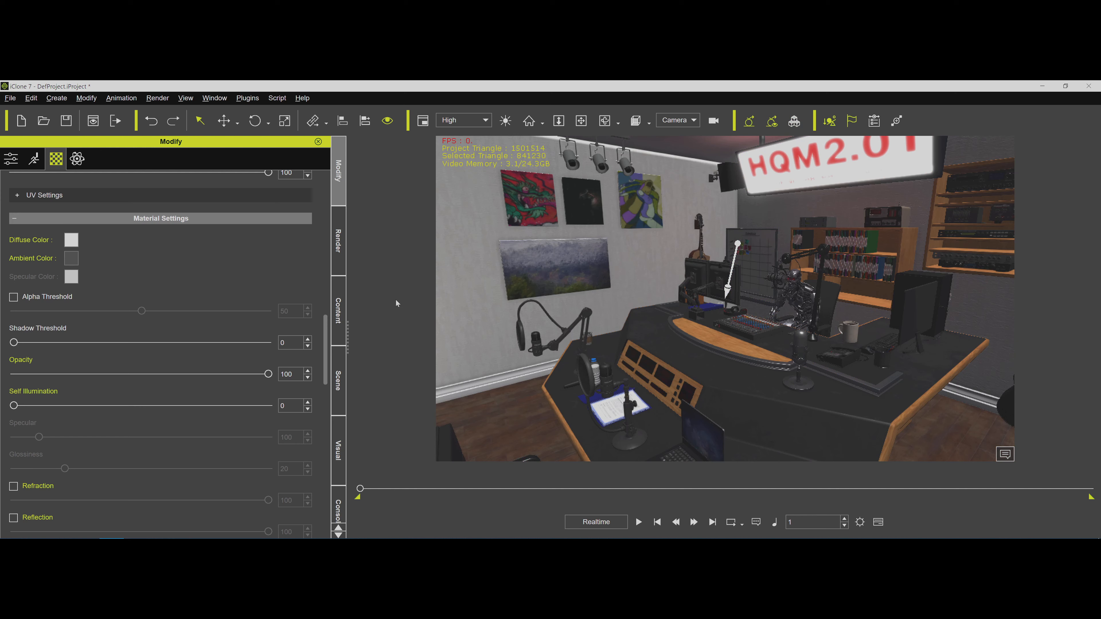
Set the sign screen material's Glow/Self-Illumination Scale to 12 in its GI settings.
{"action": "scroll", "coordinate": [90, 390], "scroll_direction": "down", "scroll_amount": 5}
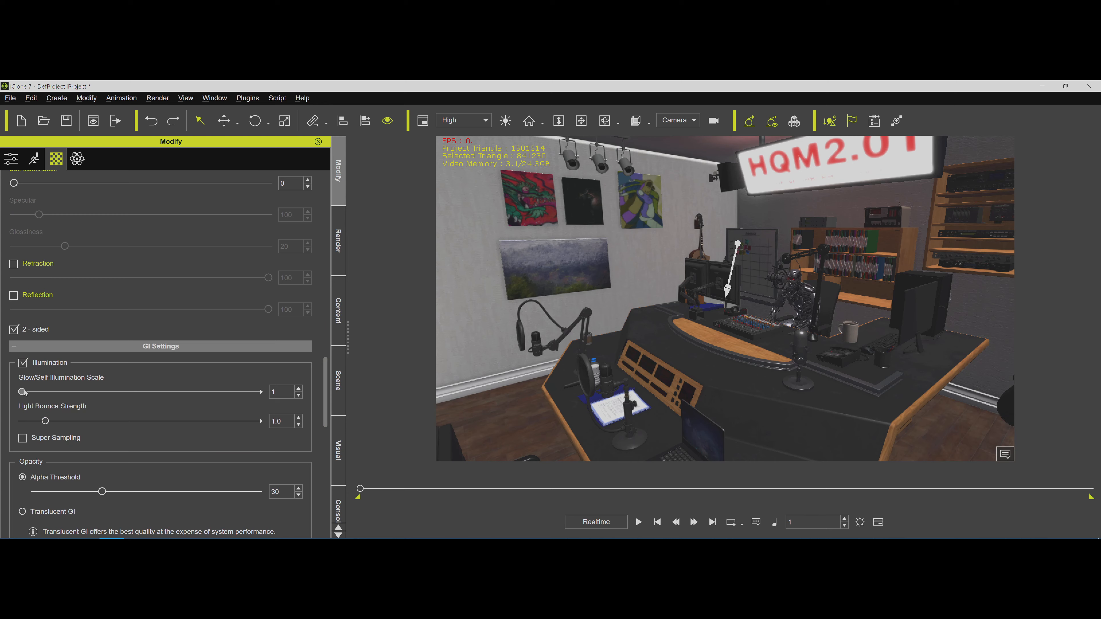
{"action": "left_click_drag", "start_coordinate": [23, 392], "coordinate": [52, 393]}
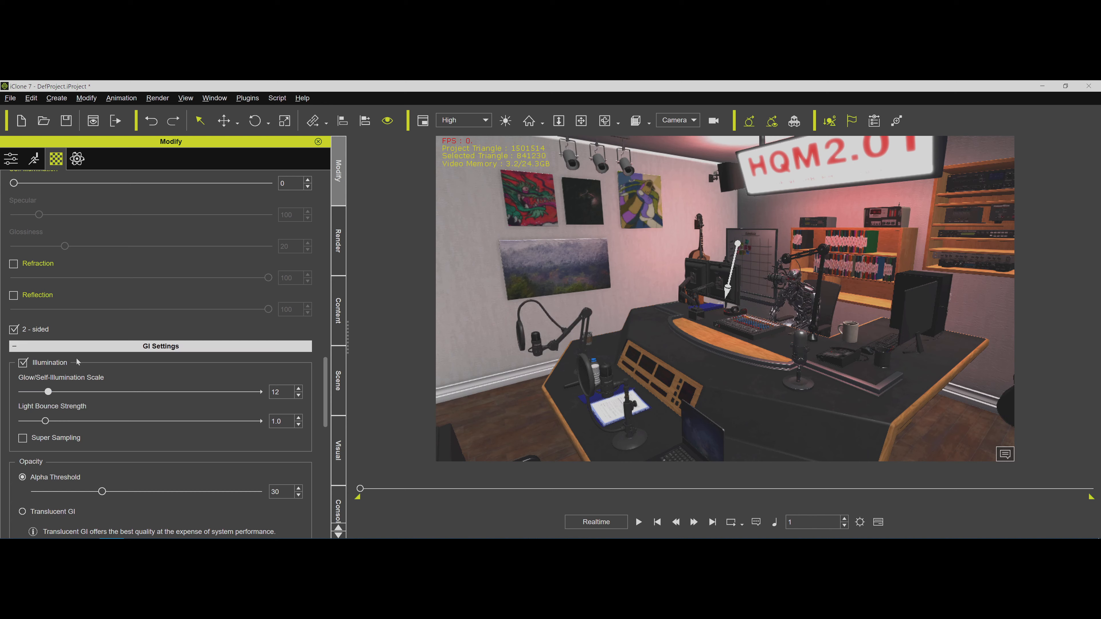
{"action": "mouse_move", "coordinate": [40, 393]}
{"action": "left_mouse_down"}
{"action": "mouse_move", "coordinate": [6, 393]}
{"action": "mouse_move", "coordinate": [53, 392]}
{"action": "left_mouse_up"}
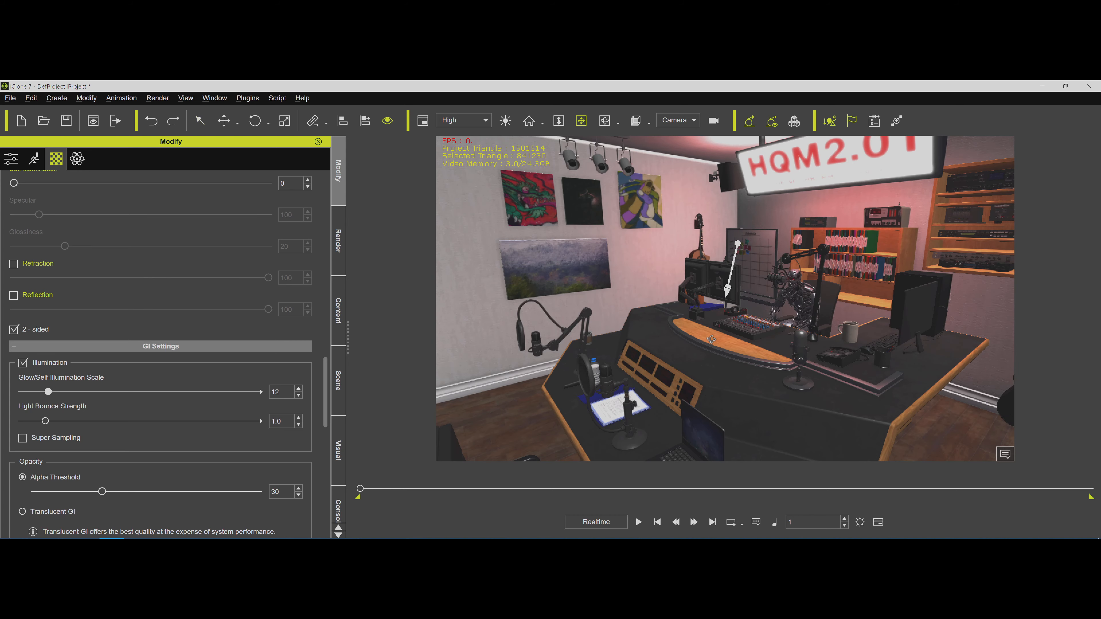
Pick the FG Ceiling Fillament material from the bulb of a ceiling spotlight above the paintings.
{"action": "right_click_drag", "start_coordinate": [711, 339], "coordinate": [542, 328]}
{"action": "left_click_drag", "start_coordinate": [553, 330], "coordinate": [572, 332]}
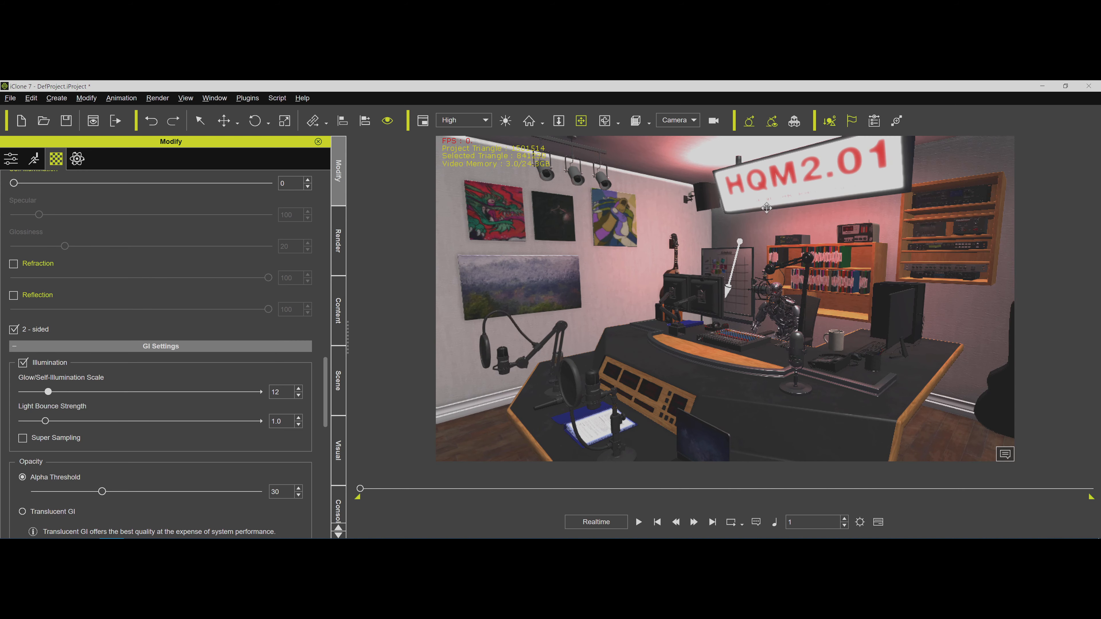
{"action": "left_click_drag", "start_coordinate": [625, 222], "coordinate": [630, 265]}
{"action": "left_click_drag", "start_coordinate": [599, 232], "coordinate": [718, 345]}
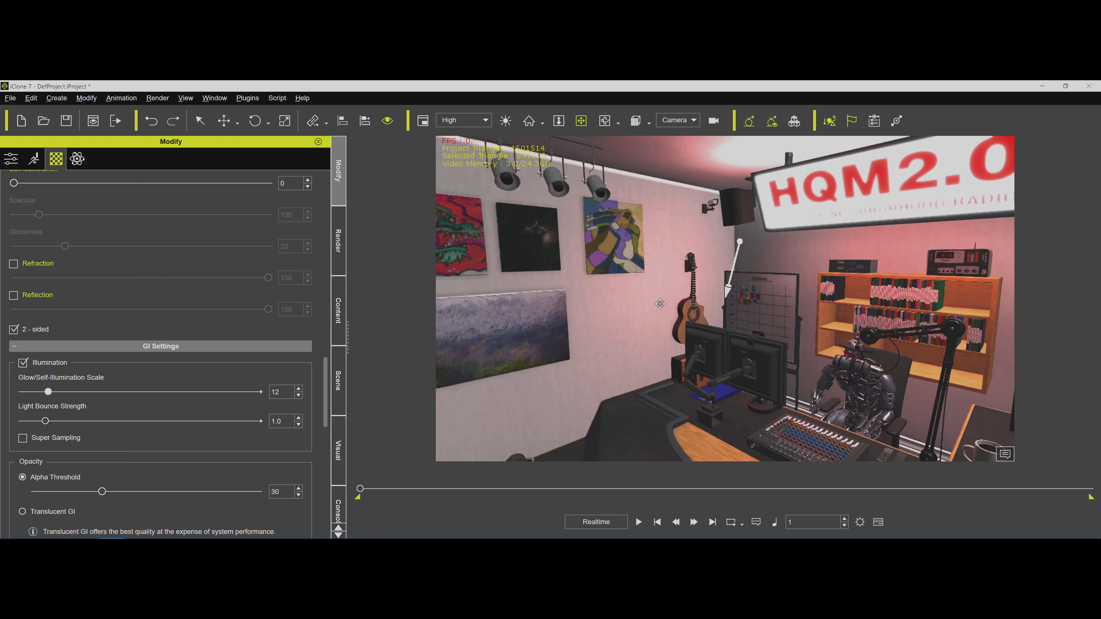
{"action": "scroll", "coordinate": [601, 296], "scroll_direction": "up", "scroll_amount": 3}
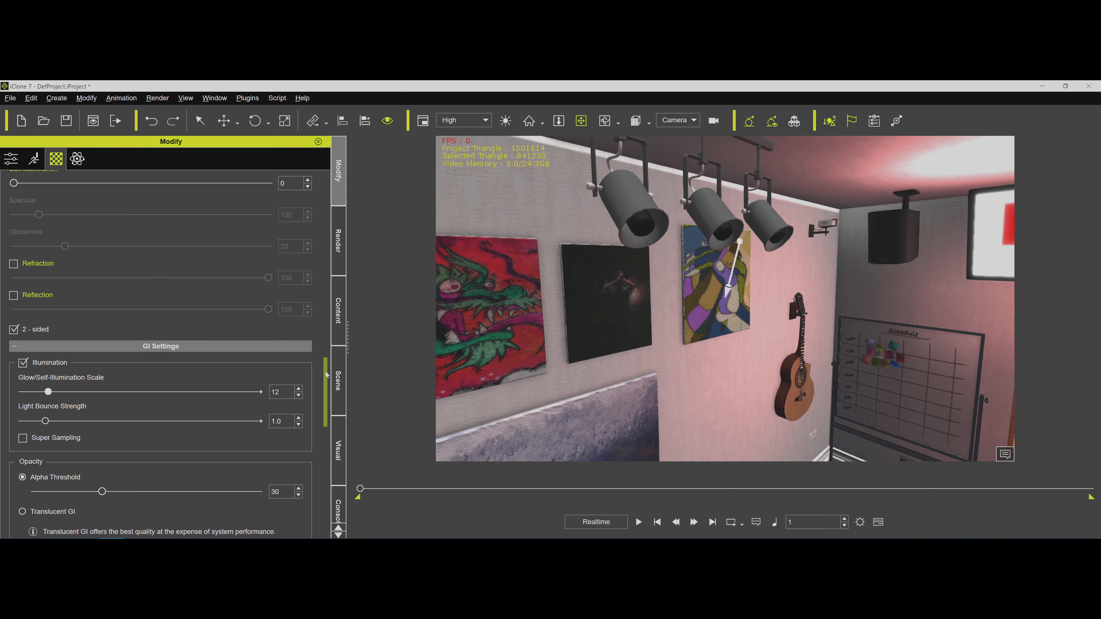
{"action": "left_click_drag", "start_coordinate": [327, 375], "coordinate": [326, 193]}
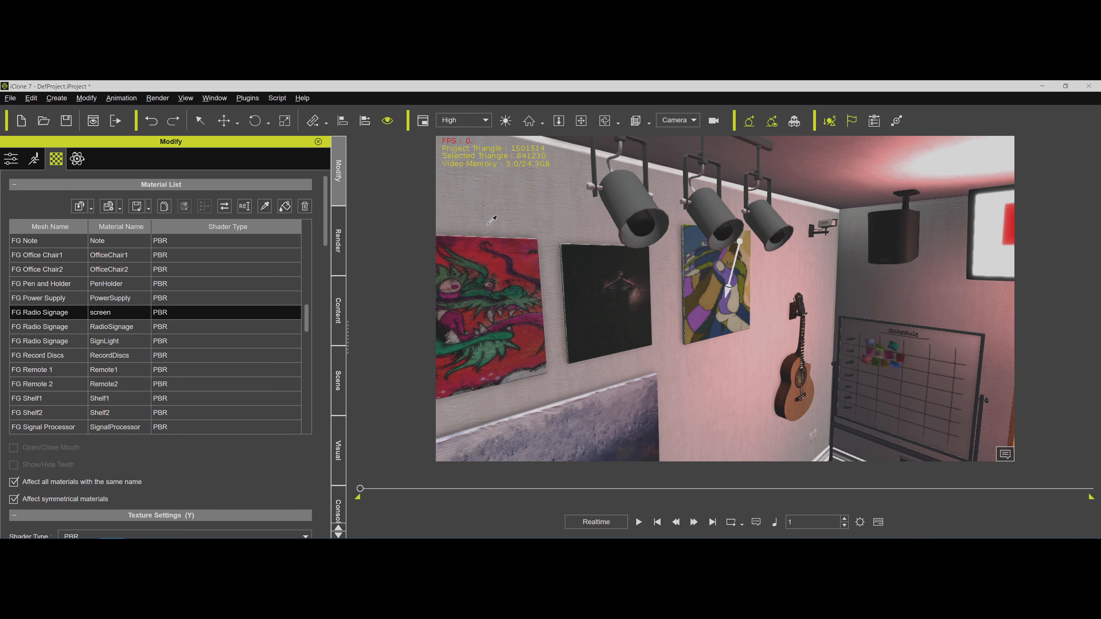
{"action": "left_click", "coordinate": [638, 225]}
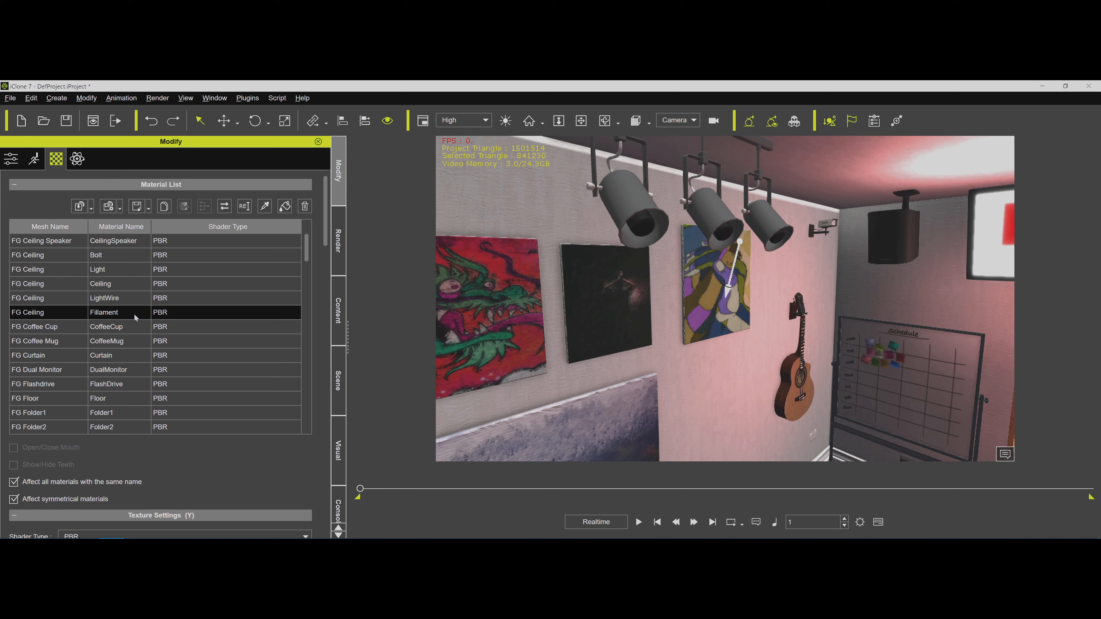
Load the plain light-grey image from the iClone Template's Texture/Opacity folder into the Fillament material's Glow channel.
{"action": "left_click_drag", "start_coordinate": [327, 227], "coordinate": [322, 305]}
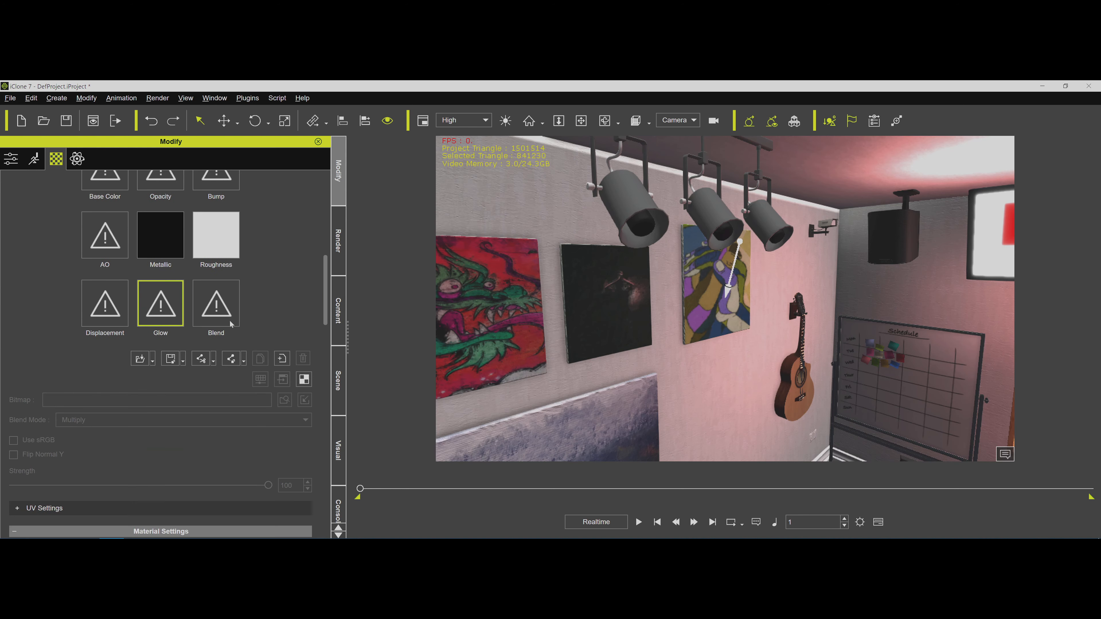
{"action": "double_click", "coordinate": [170, 310]}
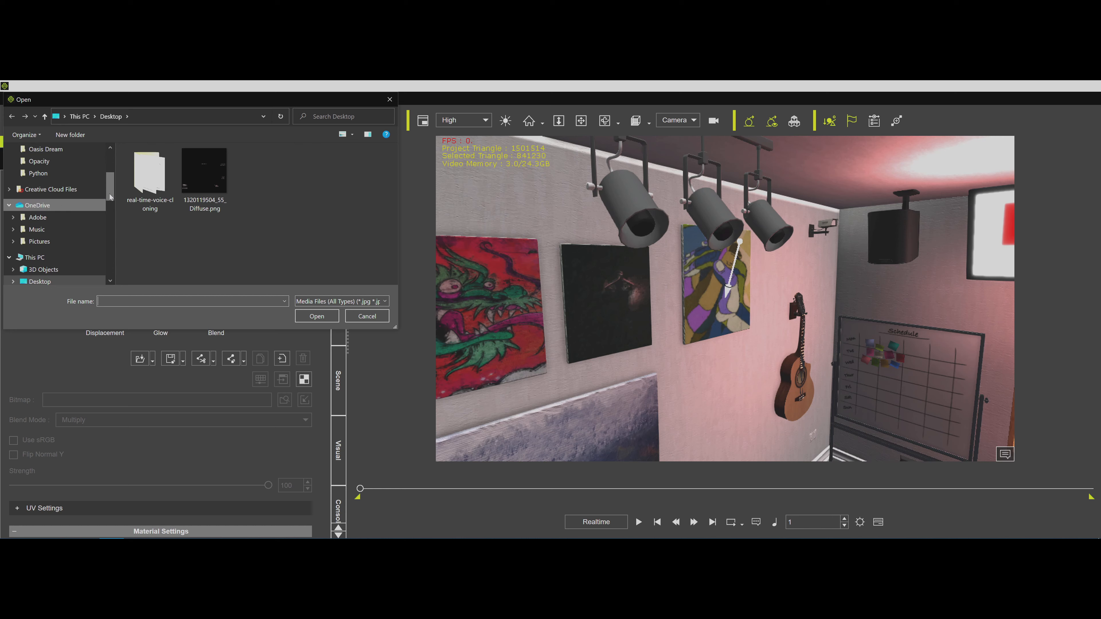
{"action": "scroll", "coordinate": [62, 210], "scroll_direction": "up", "scroll_amount": 3}
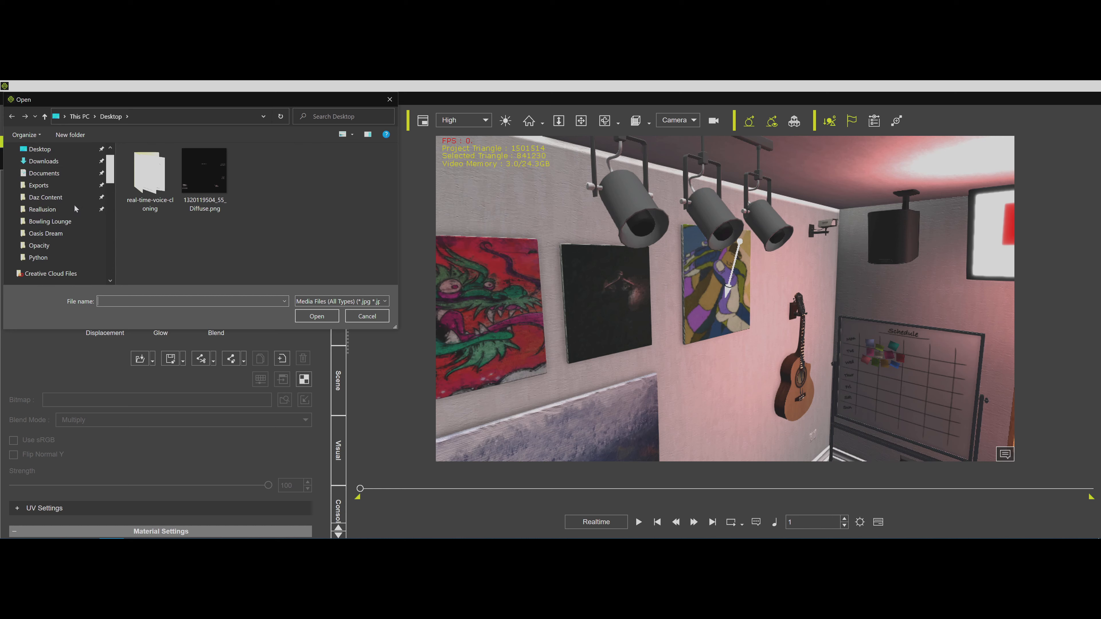
{"action": "left_click", "coordinate": [62, 210]}
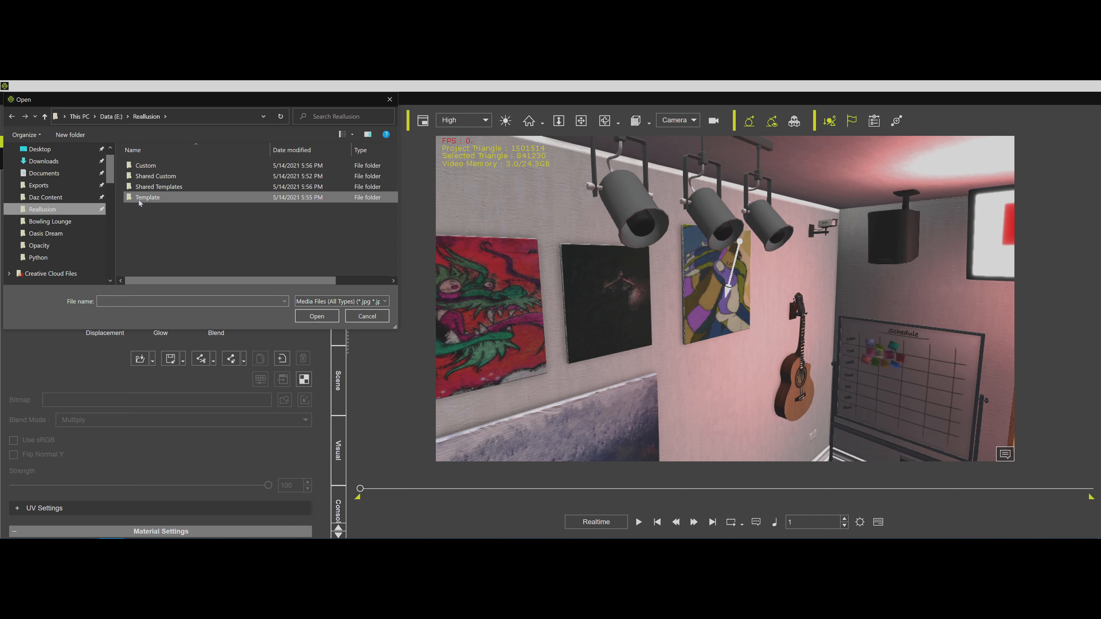
{"action": "double_click", "coordinate": [147, 197]}
{"action": "double_click", "coordinate": [165, 208]}
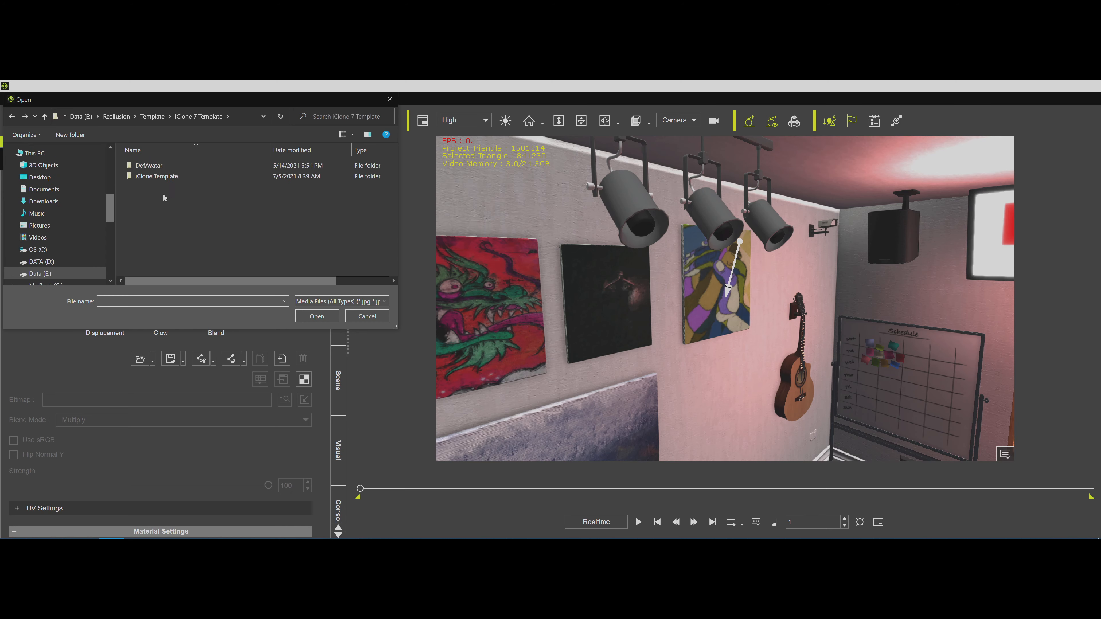
{"action": "double_click", "coordinate": [157, 176]}
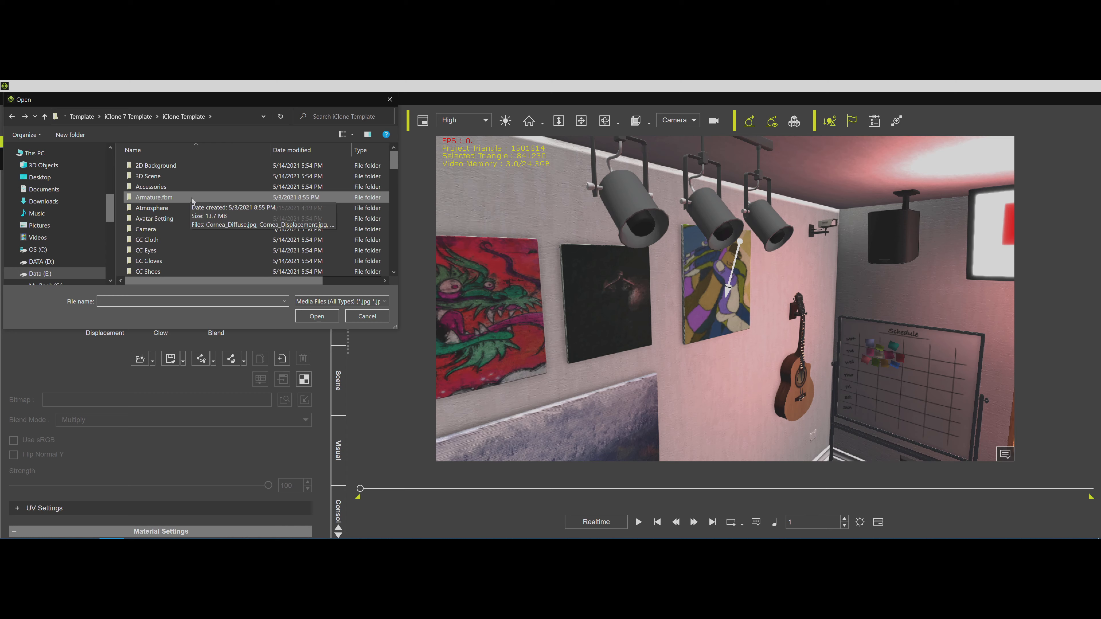
{"action": "scroll", "coordinate": [187, 253], "scroll_direction": "down", "scroll_amount": 10}
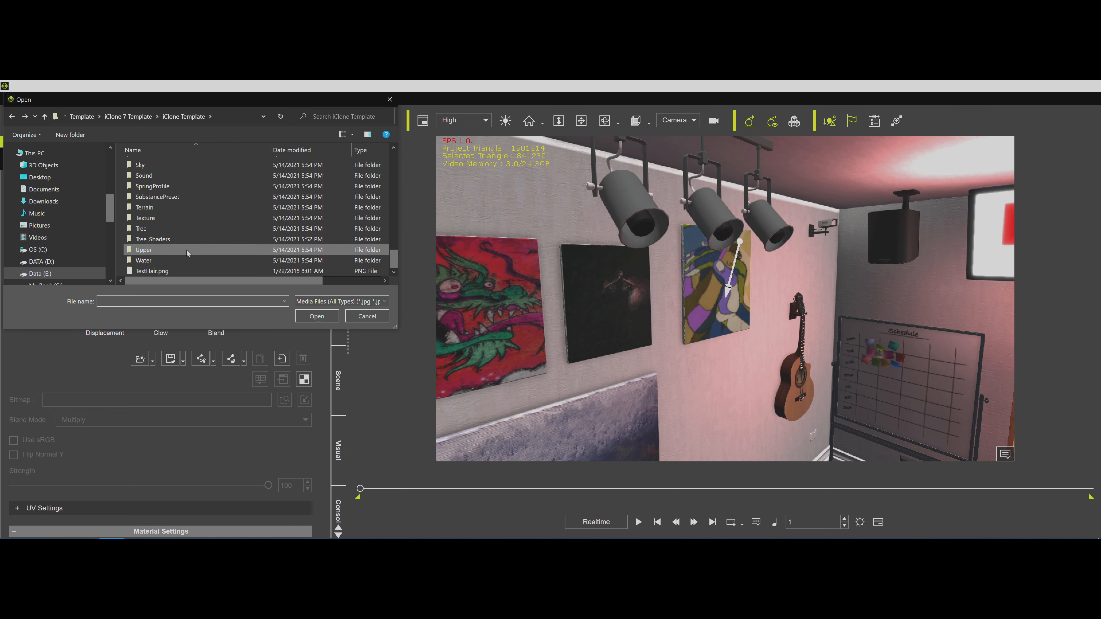
{"action": "double_click", "coordinate": [188, 217]}
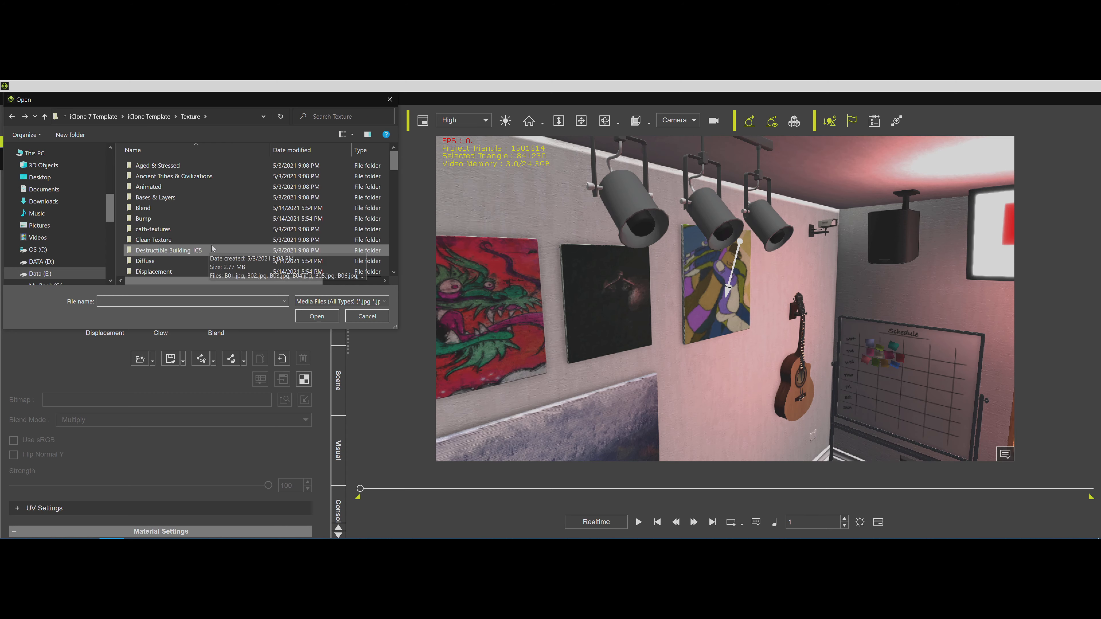
{"action": "scroll", "coordinate": [212, 248], "scroll_direction": "down", "scroll_amount": 3}
{"action": "double_click", "coordinate": [204, 201]}
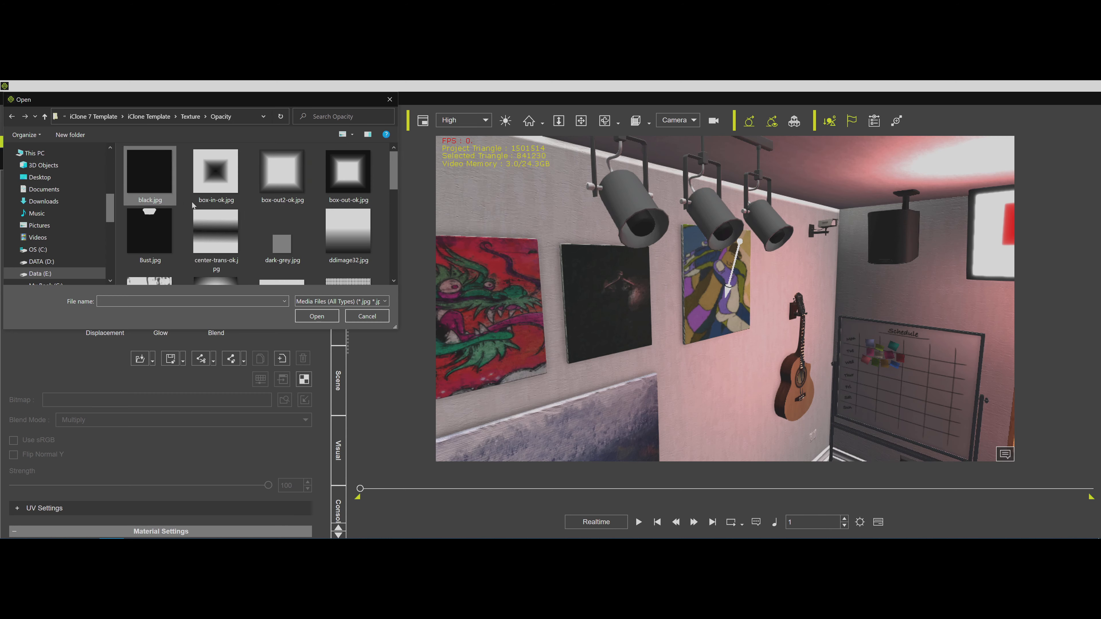
{"action": "scroll", "coordinate": [310, 239], "scroll_direction": "down", "scroll_amount": 3}
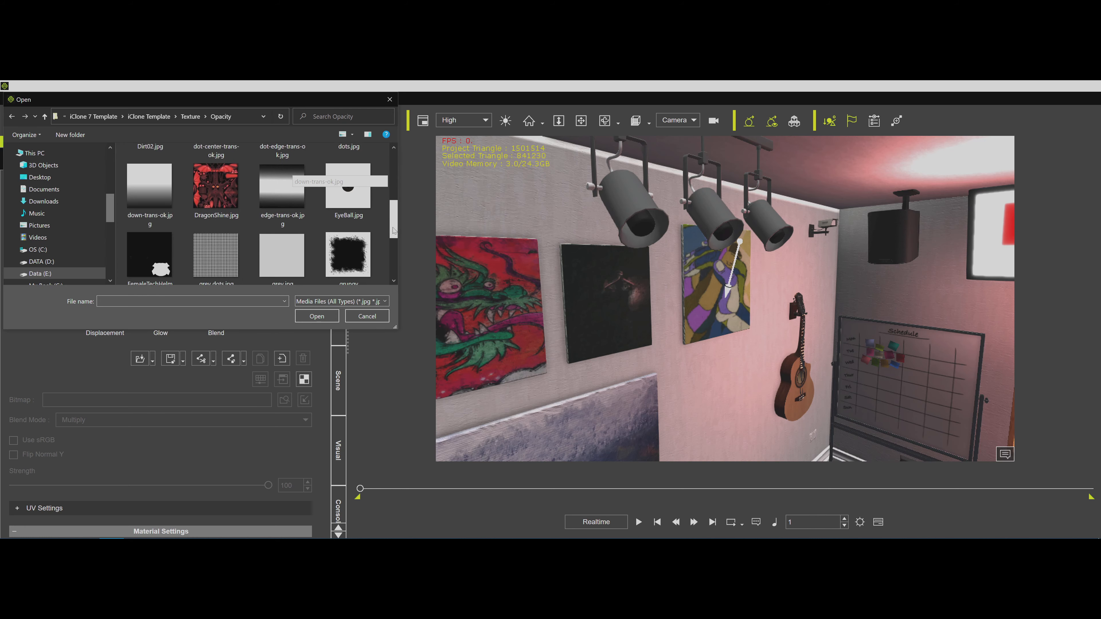
{"action": "double_click", "coordinate": [310, 240]}
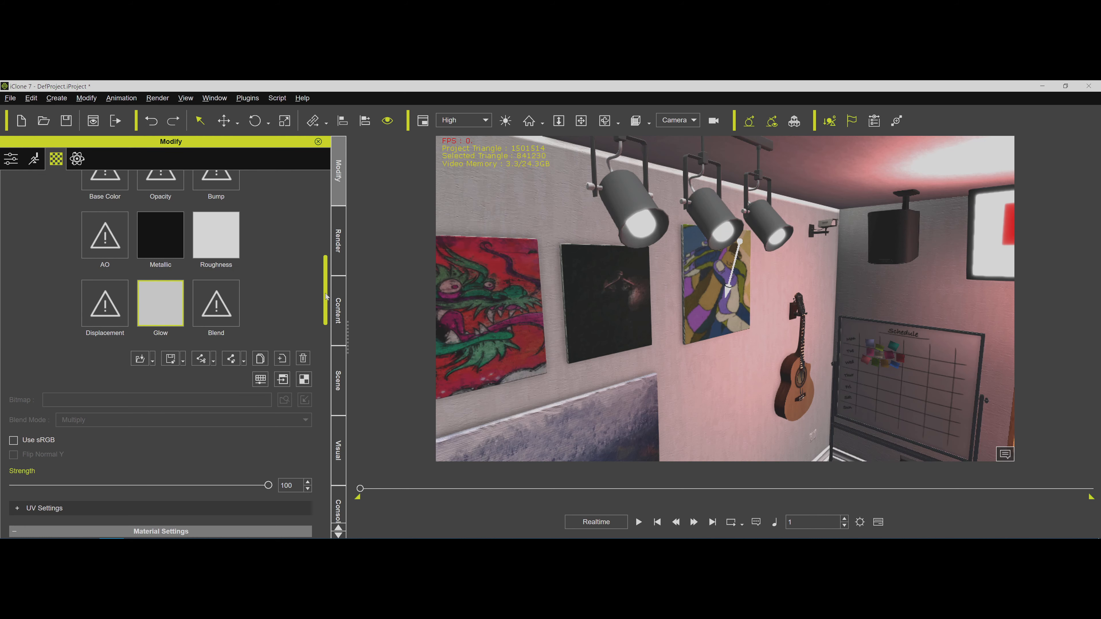
Try Saturation 100 on the Fillament glow map in Adjust Color, and reset the color adjustments.
{"action": "scroll", "coordinate": [326, 297], "scroll_direction": "down", "scroll_amount": 1}
{"action": "right_click", "coordinate": [164, 267]}
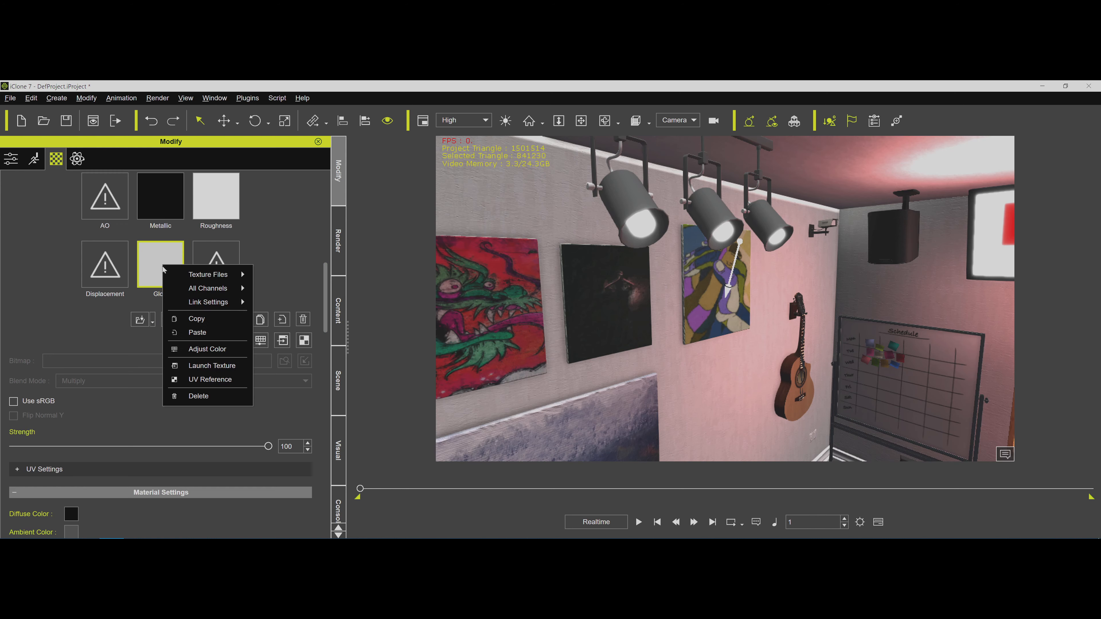
{"action": "left_click", "coordinate": [199, 349]}
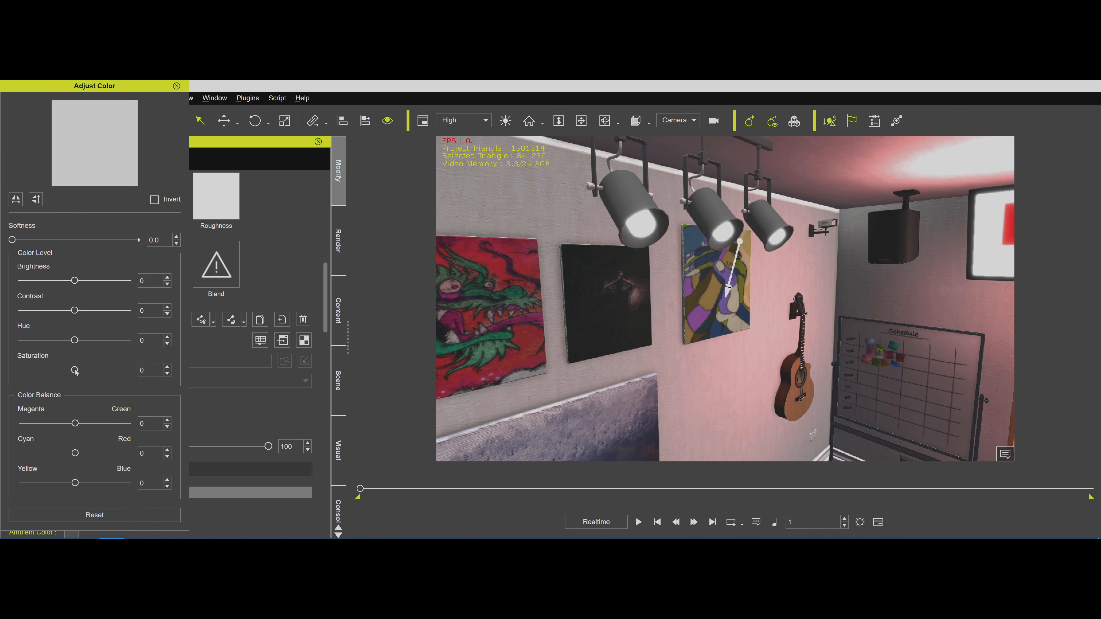
{"action": "left_click_drag", "start_coordinate": [76, 371], "coordinate": [129, 372]}
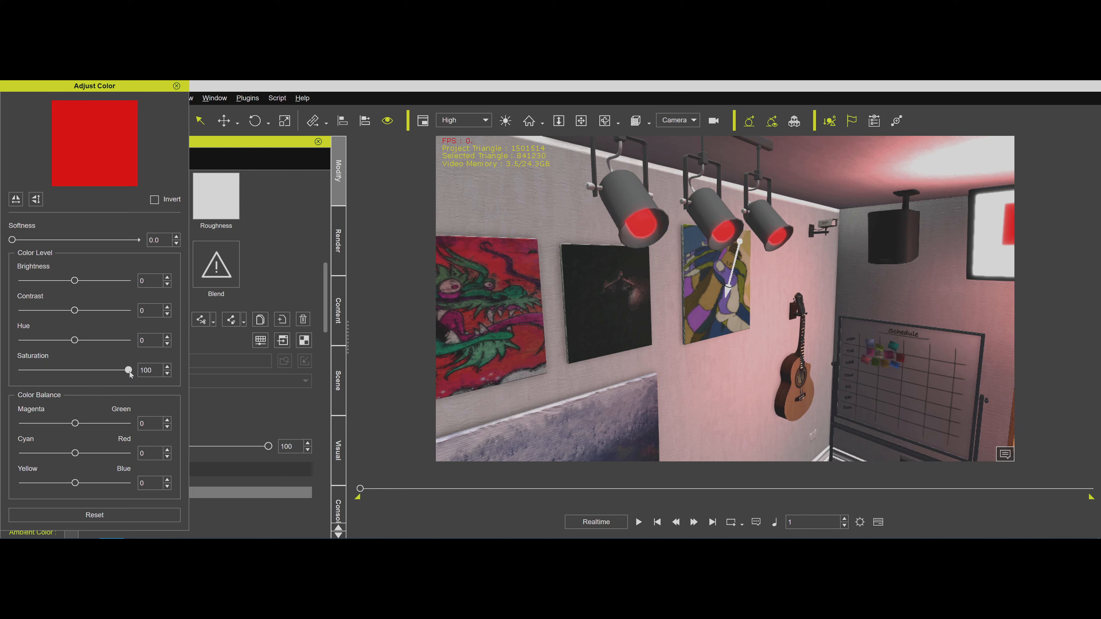
{"action": "left_click", "coordinate": [109, 514]}
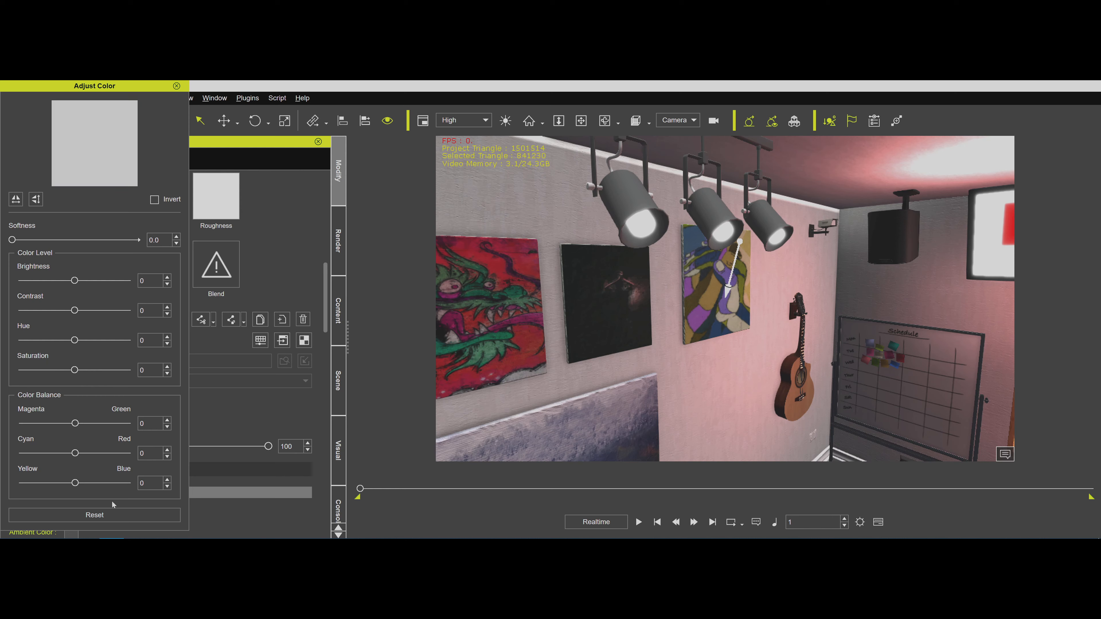
{"action": "left_click", "coordinate": [176, 87]}
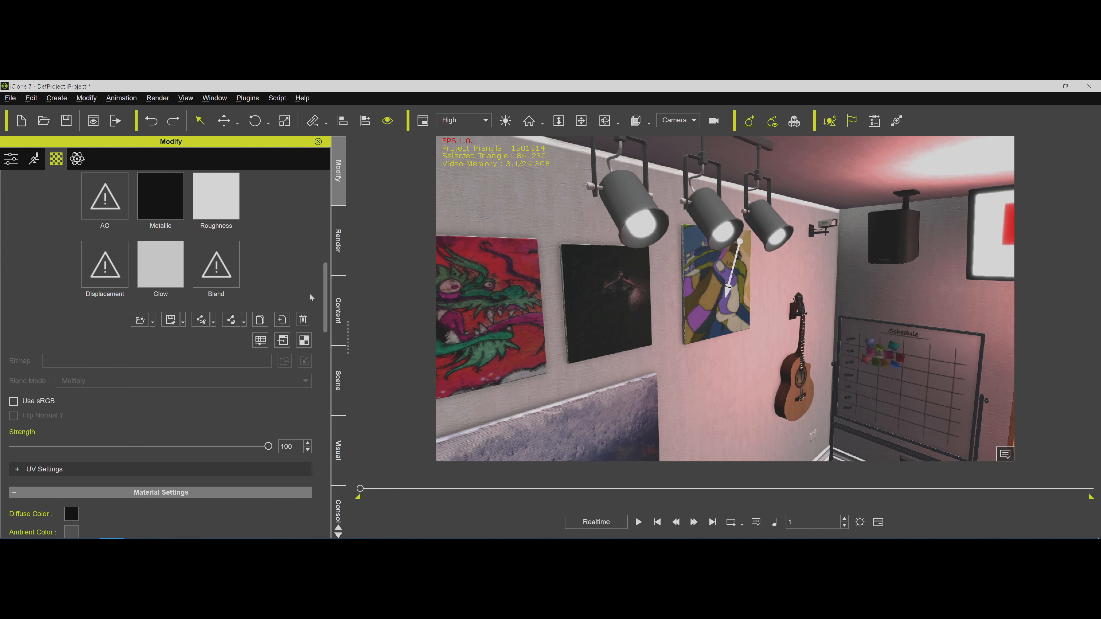
Set the Fillament material's Glow/Self-Illumination Scale to 23 in its GI settings.
{"action": "scroll", "coordinate": [310, 297], "scroll_direction": "down", "scroll_amount": 15}
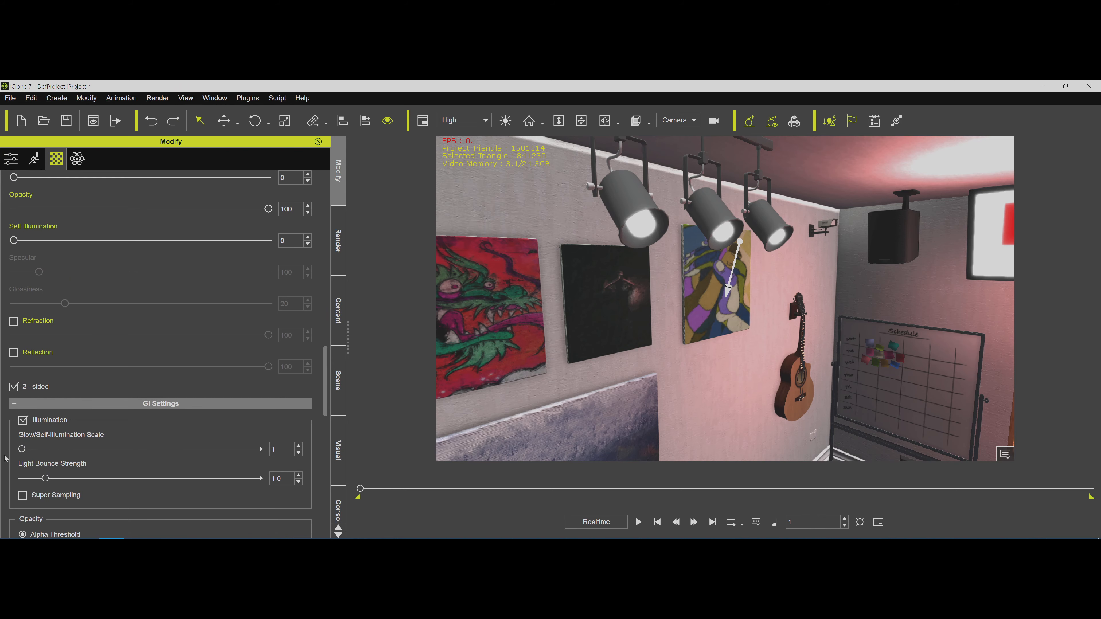
{"action": "left_click_drag", "start_coordinate": [21, 450], "coordinate": [72, 453]}
{"action": "mouse_move", "coordinate": [682, 362]}
{"action": "left_mouse_down"}
{"action": "mouse_move", "coordinate": [716, 342]}
{"action": "mouse_move", "coordinate": [805, 326]}
{"action": "mouse_move", "coordinate": [711, 284]}
{"action": "mouse_move", "coordinate": [663, 248]}
{"action": "left_mouse_up"}
{"action": "scroll", "coordinate": [717, 341], "scroll_direction": "down", "scroll_amount": 5}
{"action": "left_click_drag", "start_coordinate": [848, 378], "coordinate": [680, 267]}
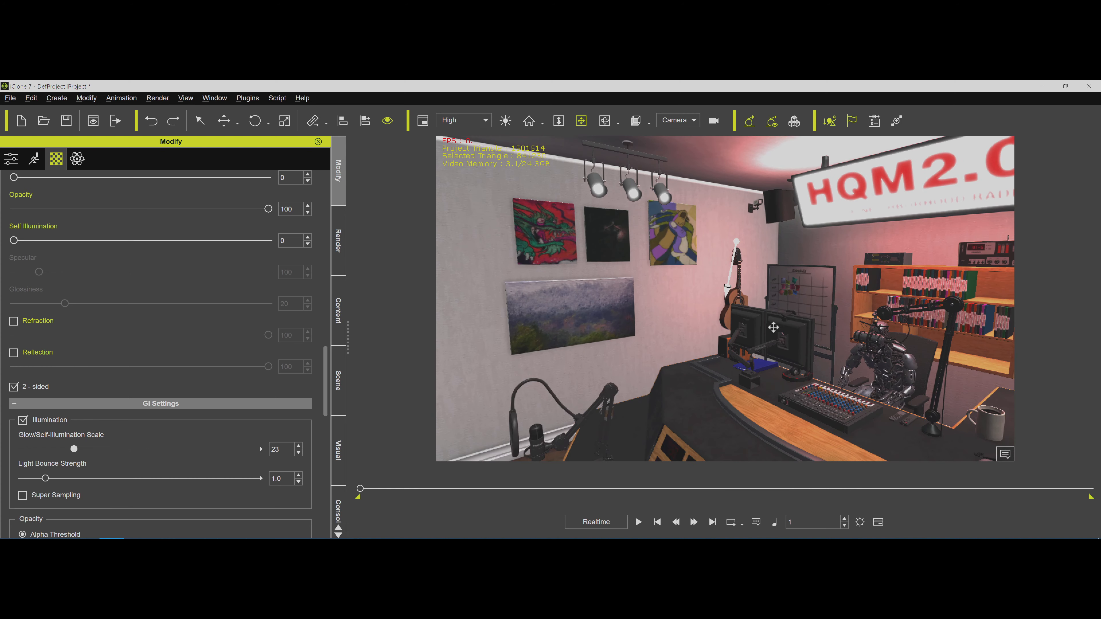
Examine how the glowing spotlights and HQM2.01 sign light the studio from the front of the desk.
{"action": "left_click_drag", "start_coordinate": [773, 327], "coordinate": [658, 315]}
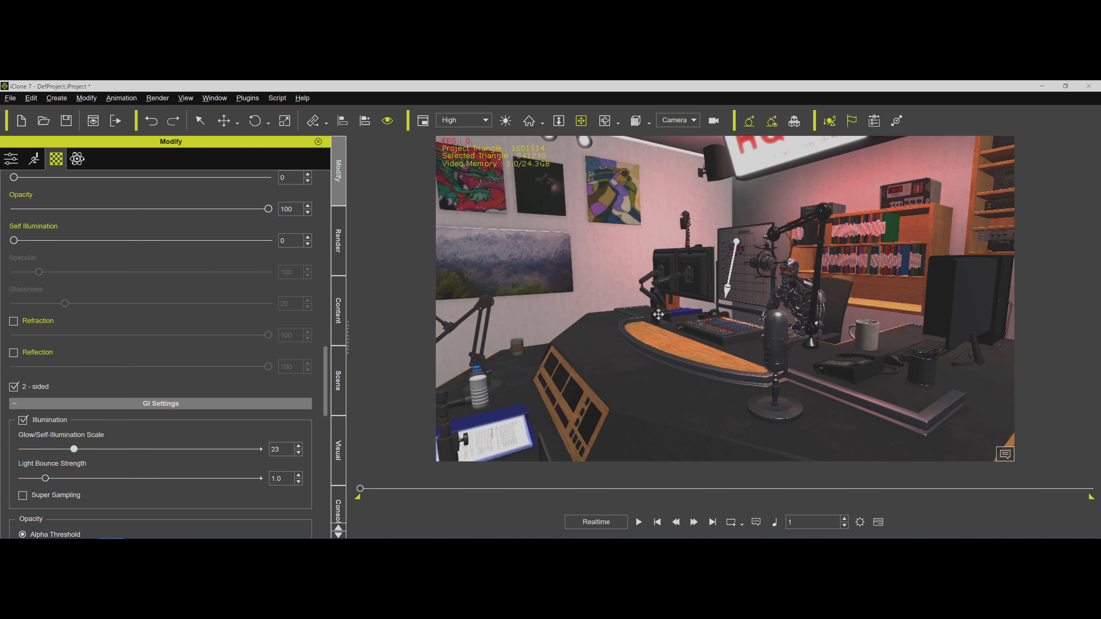
{"action": "right_click_drag", "start_coordinate": [659, 303], "coordinate": [664, 280]}
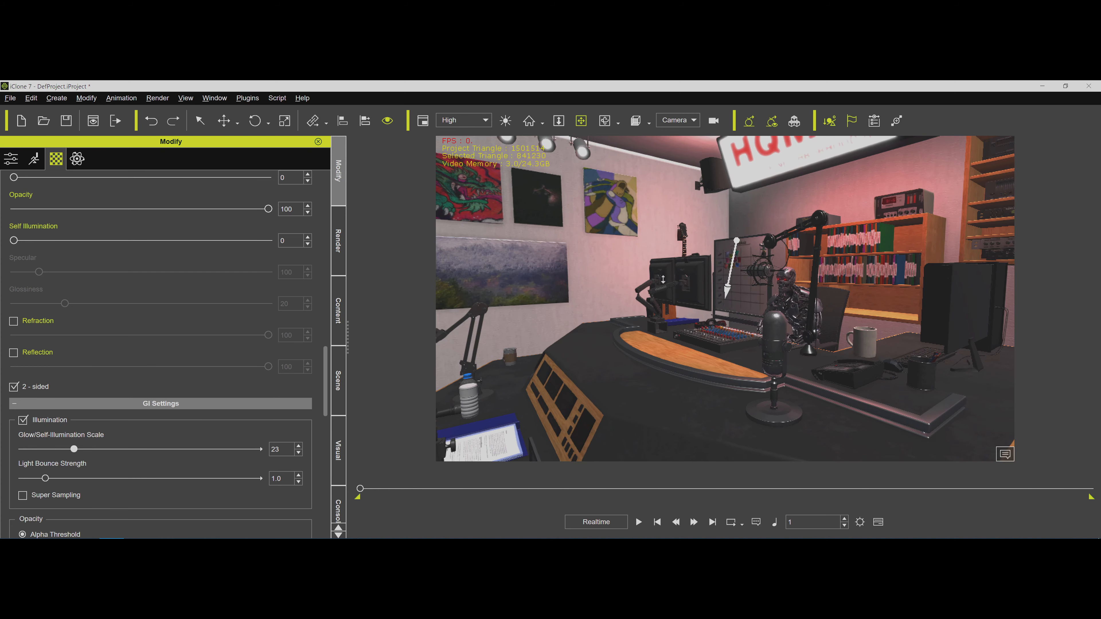
{"action": "scroll", "coordinate": [664, 280], "scroll_direction": "down", "scroll_amount": 4}
{"action": "left_click_drag", "start_coordinate": [663, 280], "coordinate": [676, 303]}
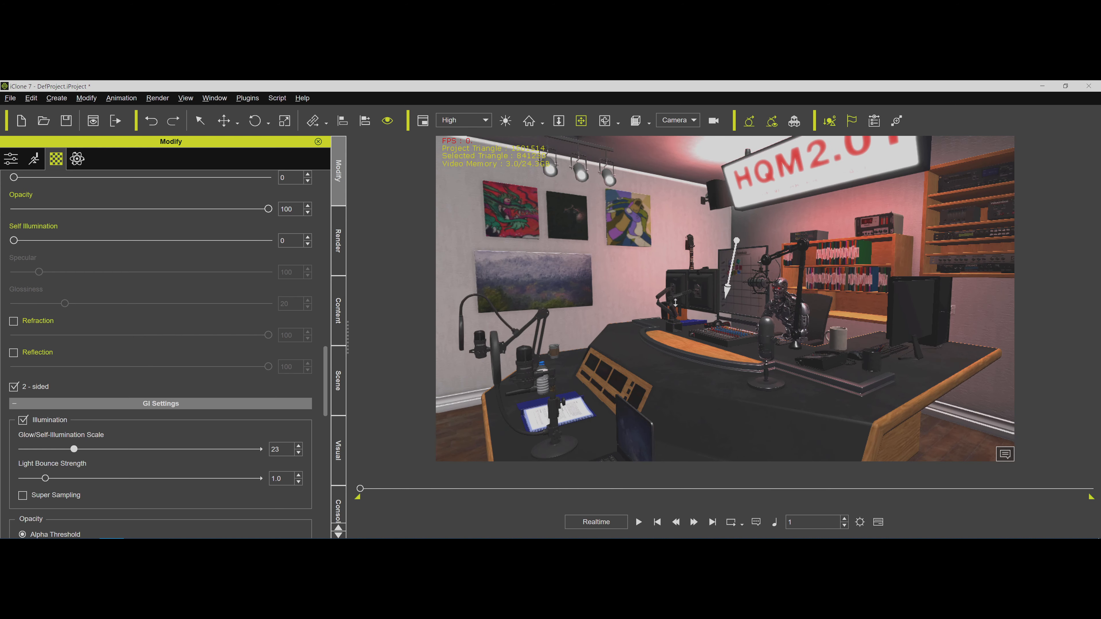
{"action": "scroll", "coordinate": [676, 303], "scroll_direction": "down", "scroll_amount": 2}
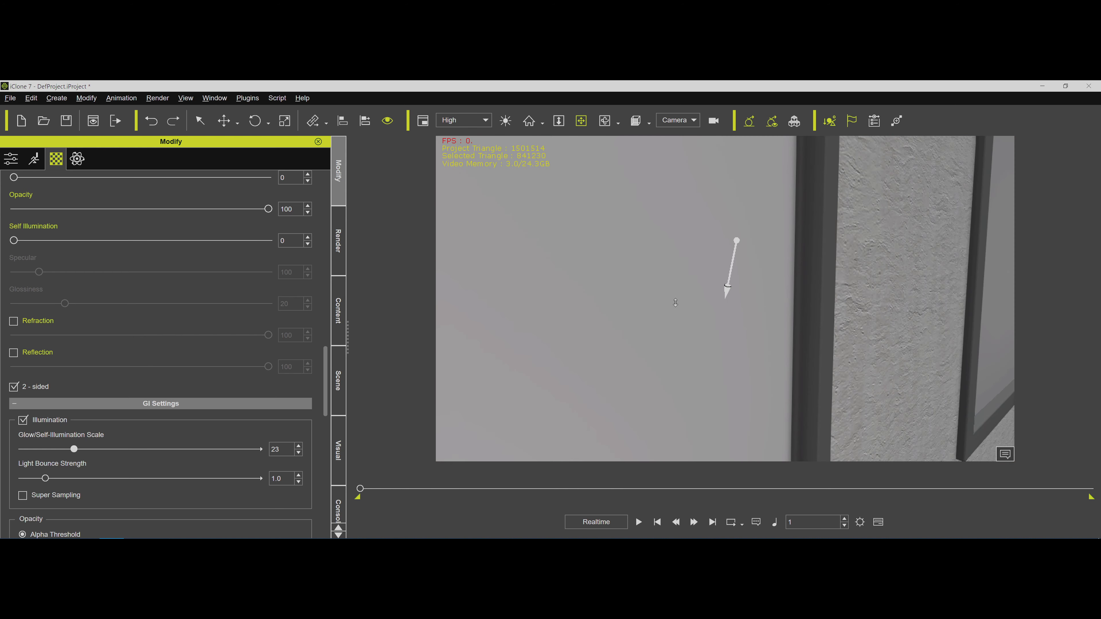
{"action": "scroll", "coordinate": [675, 303], "scroll_direction": "up", "scroll_amount": 2}
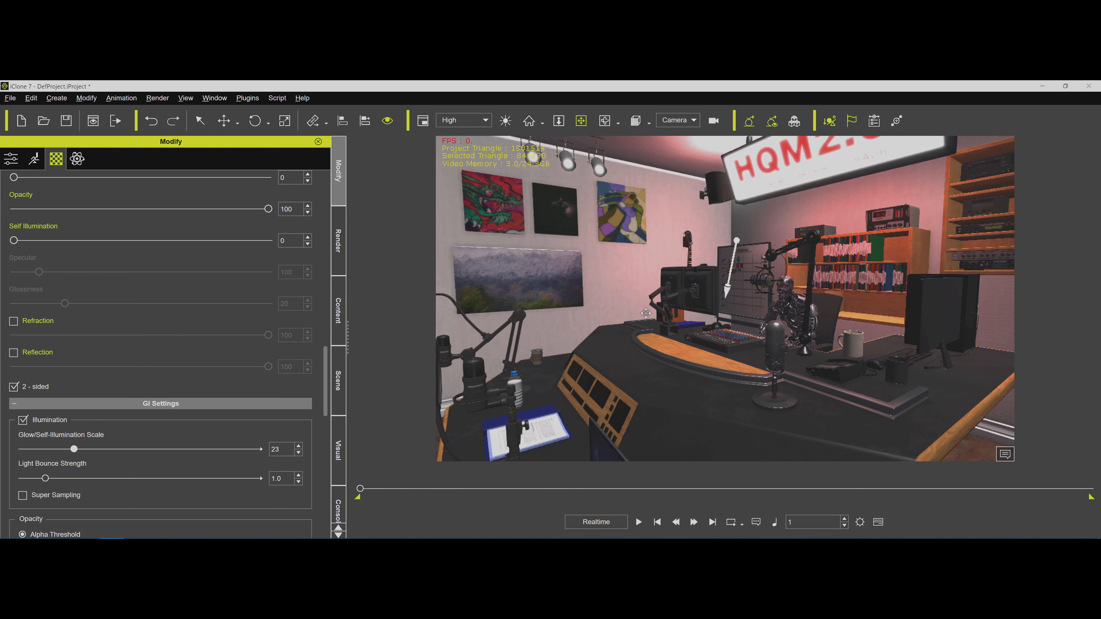
{"action": "left_click_drag", "start_coordinate": [633, 318], "coordinate": [688, 317]}
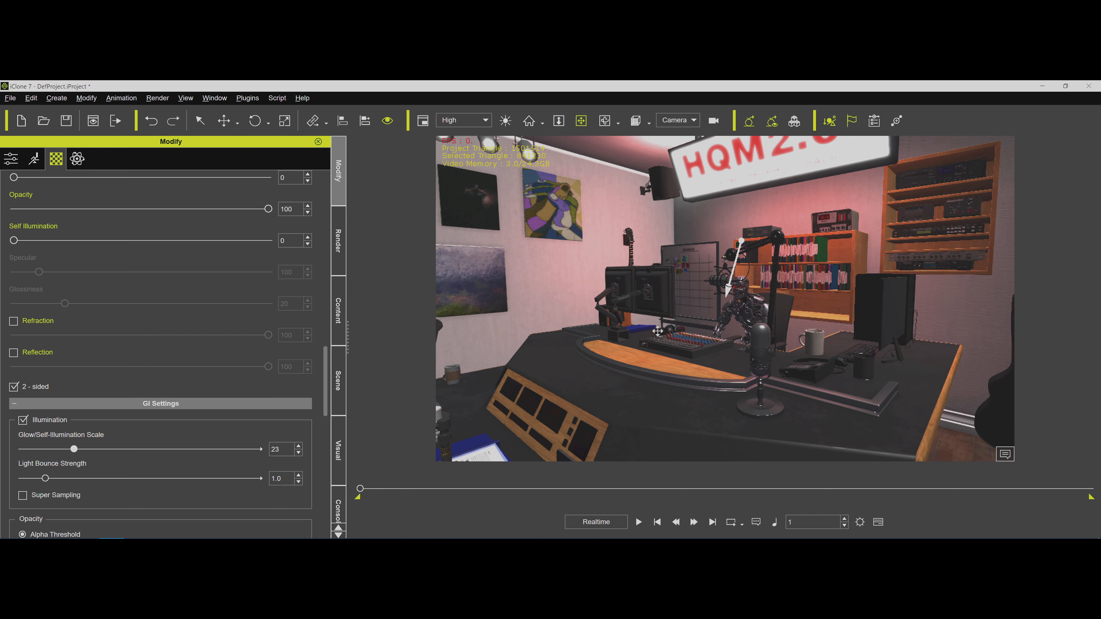
{"action": "mouse_move", "coordinate": [699, 339]}
{"action": "middle_mouse_down"}
{"action": "mouse_move", "coordinate": [676, 290]}
{"action": "mouse_move", "coordinate": [693, 312]}
{"action": "mouse_move", "coordinate": [751, 290]}
{"action": "mouse_move", "coordinate": [707, 329]}
{"action": "middle_mouse_up"}
{"action": "left_click_drag", "start_coordinate": [707, 328], "coordinate": [755, 336]}
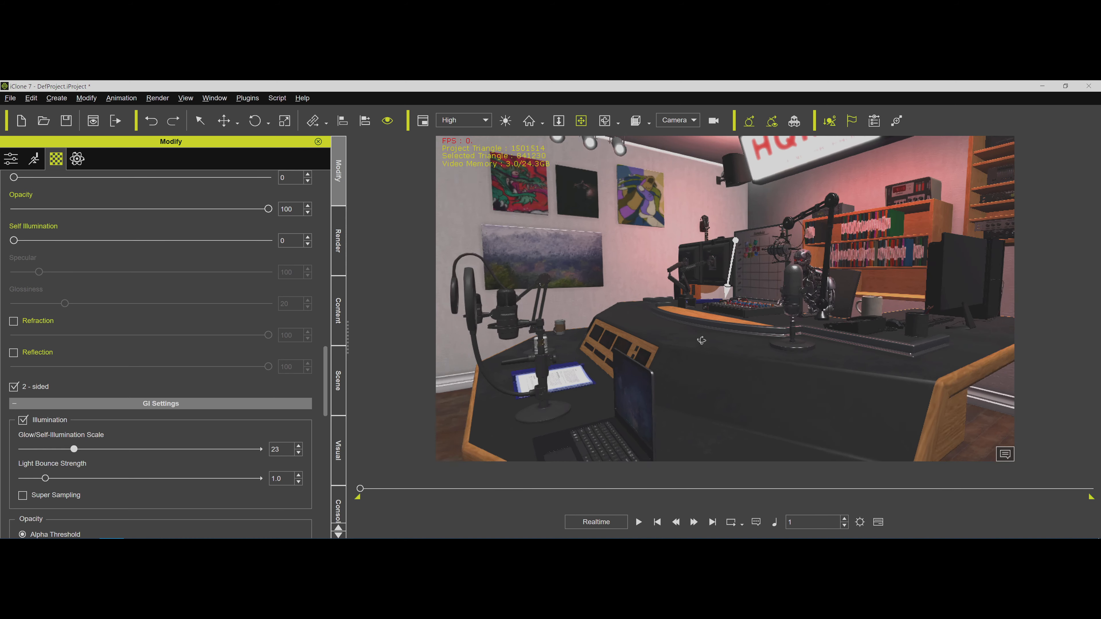
{"action": "right_click_drag", "start_coordinate": [701, 340], "coordinate": [764, 332]}
{"action": "left_click_drag", "start_coordinate": [764, 332], "coordinate": [749, 333]}
{"action": "right_click_drag", "start_coordinate": [750, 333], "coordinate": [877, 349]}
{"action": "left_click_drag", "start_coordinate": [878, 349], "coordinate": [629, 344]}
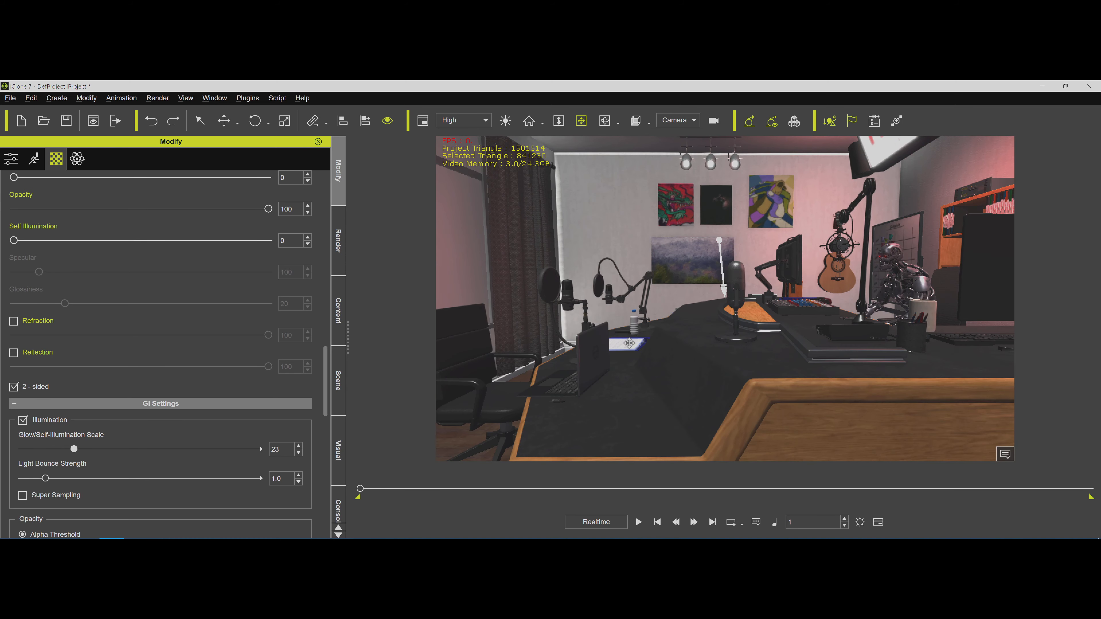
Examine the lighting behind the desk, around the mixing console, coffee mug and computer monitor.
{"action": "left_click_drag", "start_coordinate": [1008, 344], "coordinate": [763, 347]}
{"action": "right_click_drag", "start_coordinate": [762, 347], "coordinate": [707, 330]}
{"action": "left_click_drag", "start_coordinate": [706, 330], "coordinate": [753, 327]}
{"action": "right_click_drag", "start_coordinate": [753, 327], "coordinate": [678, 327]}
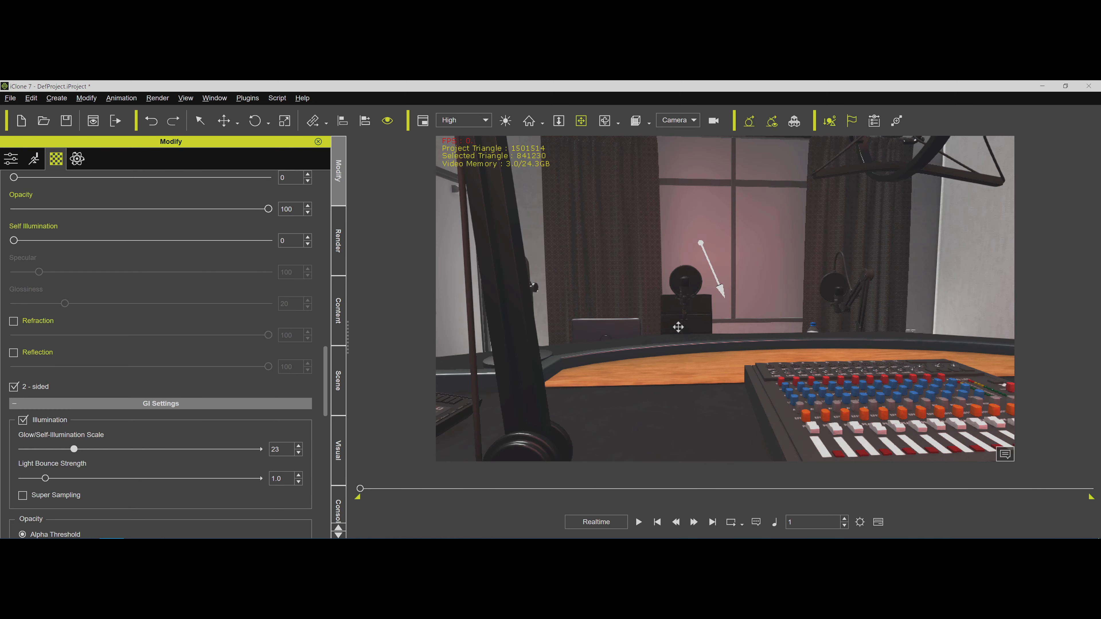
{"action": "scroll", "coordinate": [679, 325], "scroll_direction": "down", "scroll_amount": 2}
{"action": "left_click_drag", "start_coordinate": [679, 325], "coordinate": [859, 284]}
{"action": "scroll", "coordinate": [859, 284], "scroll_direction": "down", "scroll_amount": 2}
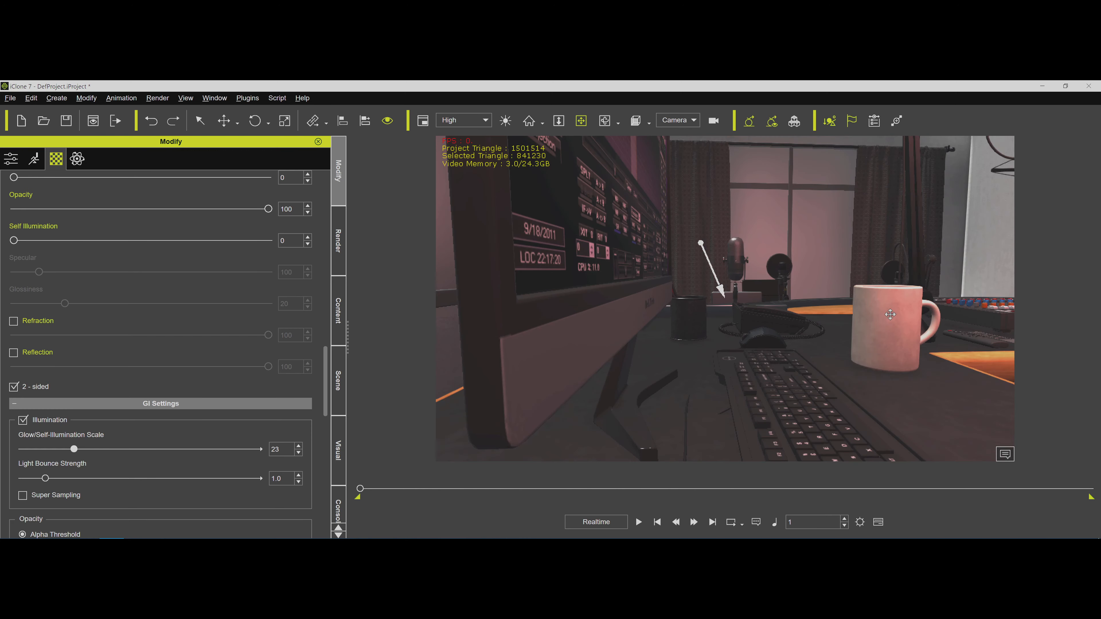
{"action": "right_click_drag", "start_coordinate": [891, 315], "coordinate": [767, 320]}
{"action": "scroll", "coordinate": [856, 331], "scroll_direction": "down", "scroll_amount": 2}
{"action": "left_click_drag", "start_coordinate": [766, 320], "coordinate": [784, 348]}
{"action": "scroll", "coordinate": [723, 327], "scroll_direction": "down", "scroll_amount": 2}
{"action": "right_click_drag", "start_coordinate": [784, 348], "coordinate": [706, 336]}
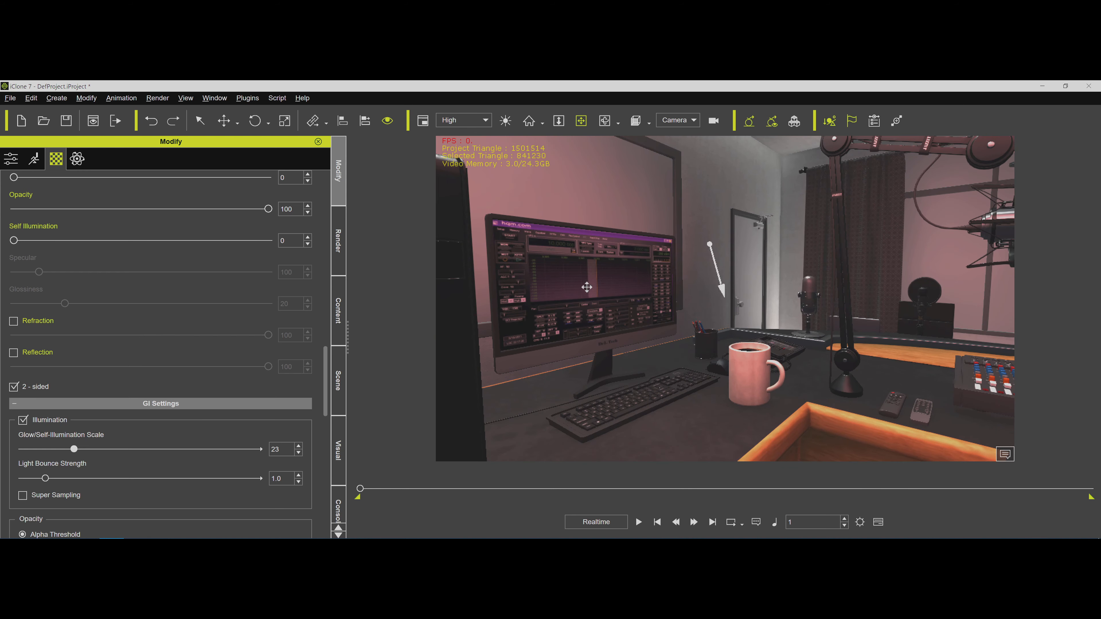
Pick the Monitor material from the computer monitor and load dark-grey.jpg as its Glow texture.
{"action": "left_click_drag", "start_coordinate": [325, 374], "coordinate": [326, 179]}
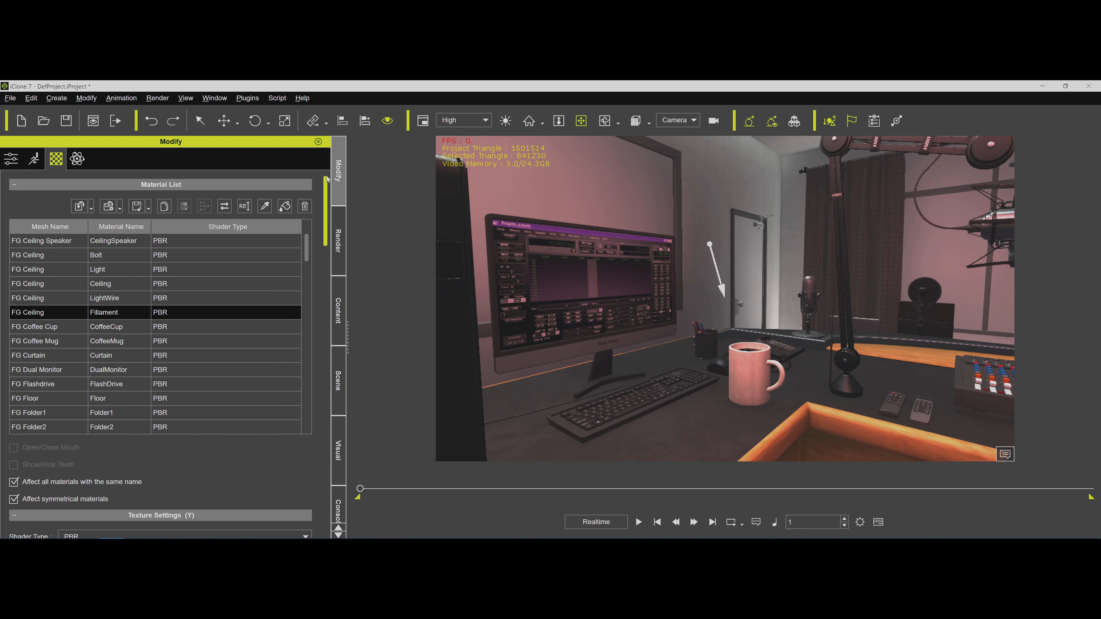
{"action": "left_click", "coordinate": [267, 205]}
{"action": "left_click", "coordinate": [512, 275]}
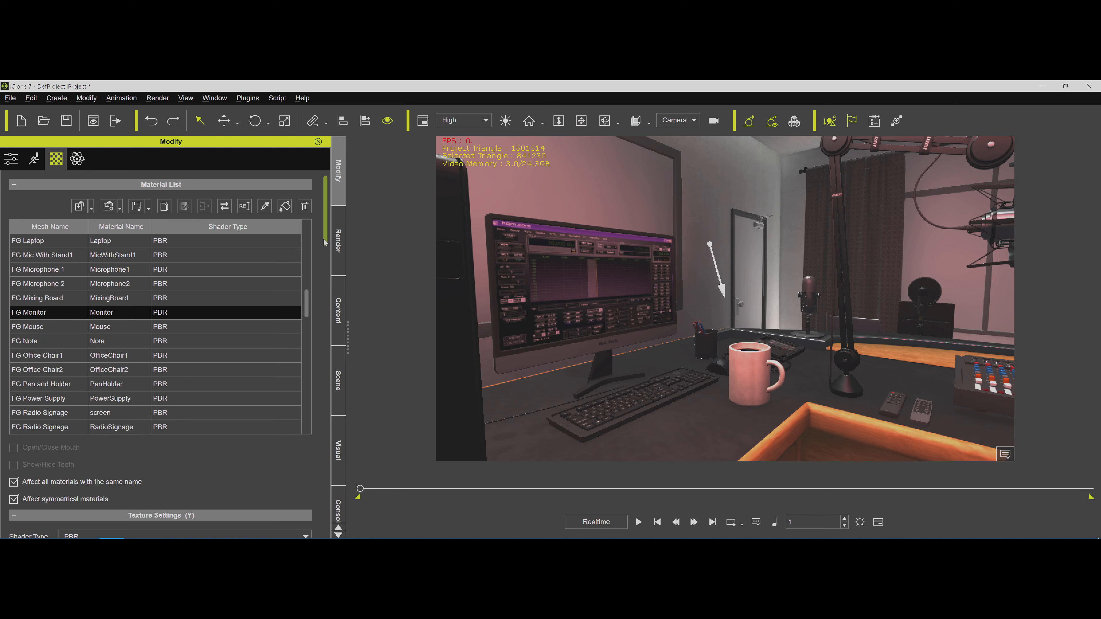
{"action": "left_click_drag", "start_coordinate": [327, 249], "coordinate": [333, 318]}
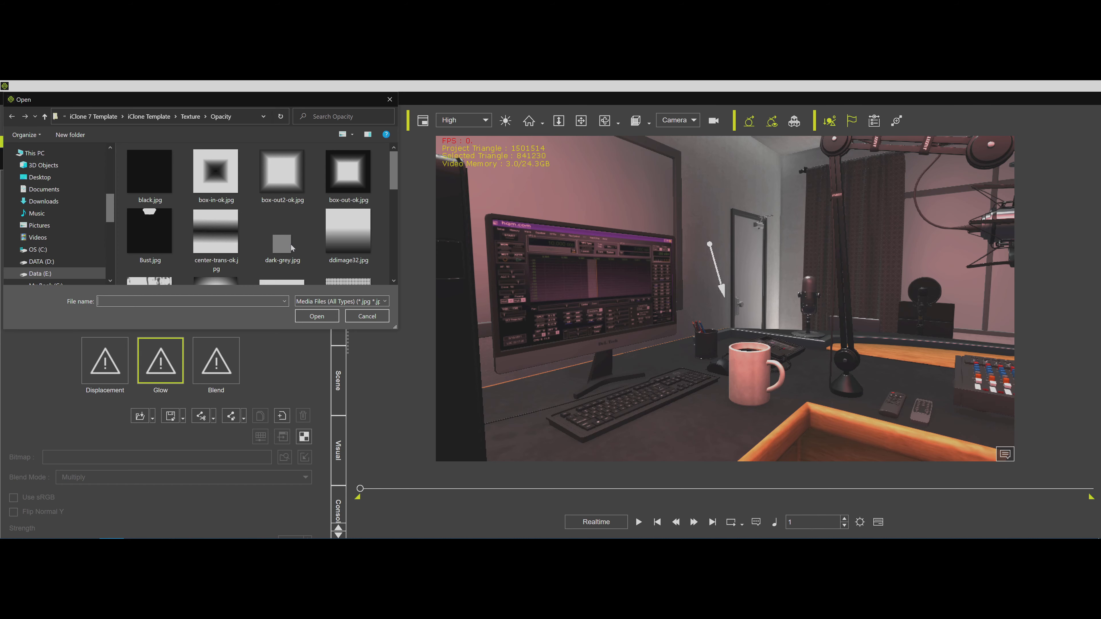
{"action": "double_click", "coordinate": [291, 247]}
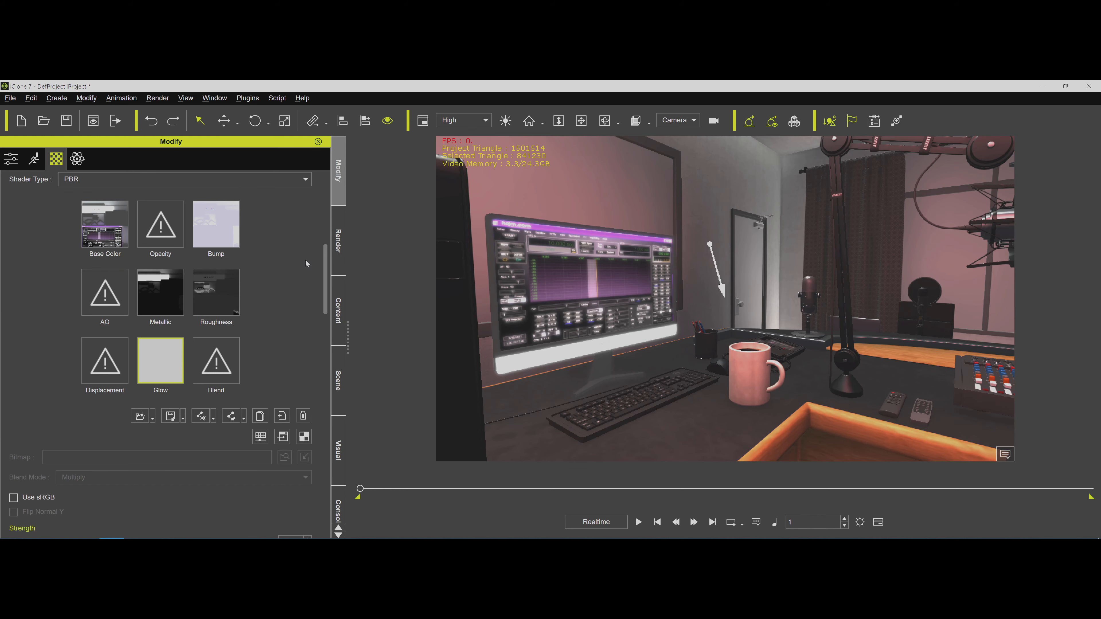
Set the Monitor material's Glow Strength to 62 and its Glow/Self-Illumination Scale to 14.
{"action": "scroll", "coordinate": [268, 342], "scroll_direction": "down", "scroll_amount": 5}
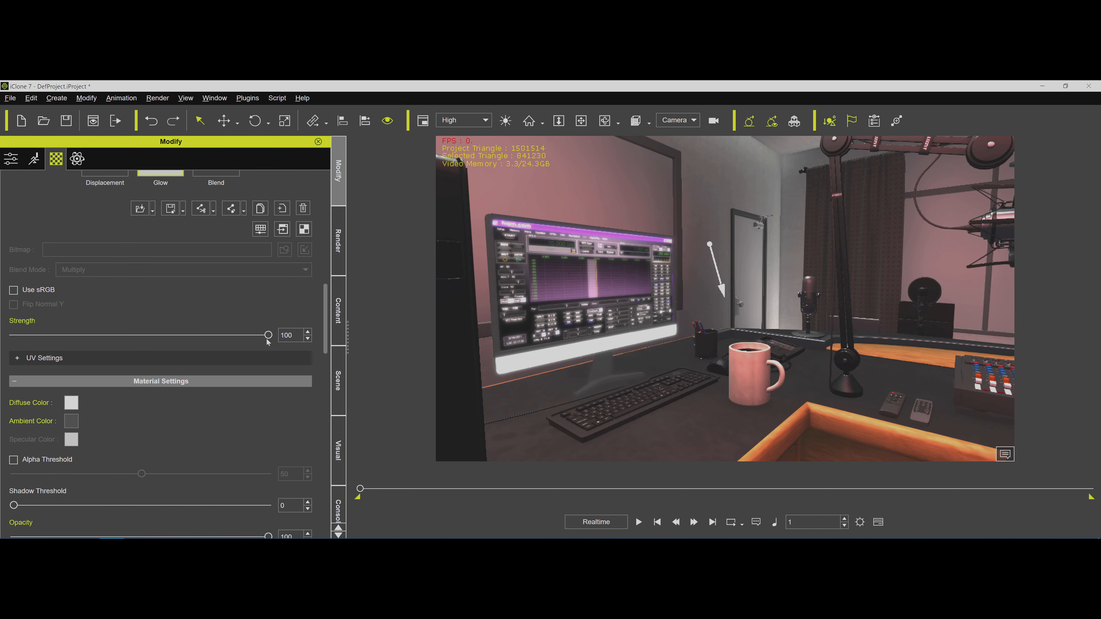
{"action": "left_click_drag", "start_coordinate": [268, 335], "coordinate": [156, 338]}
{"action": "left_click", "coordinate": [173, 340]}
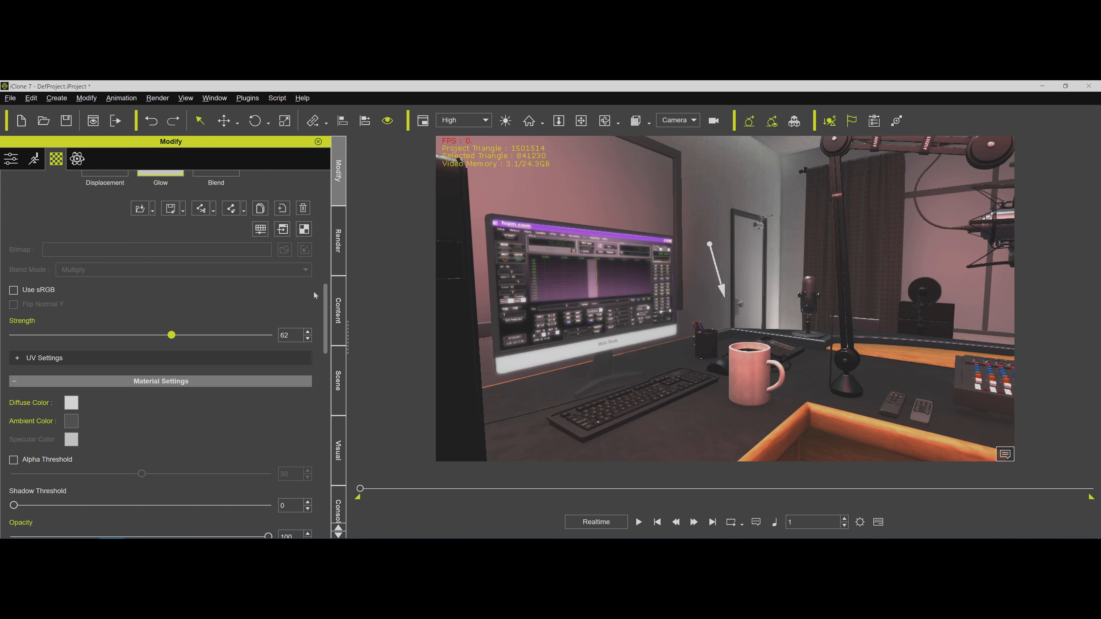
{"action": "scroll", "coordinate": [260, 432], "scroll_direction": "down", "scroll_amount": 3}
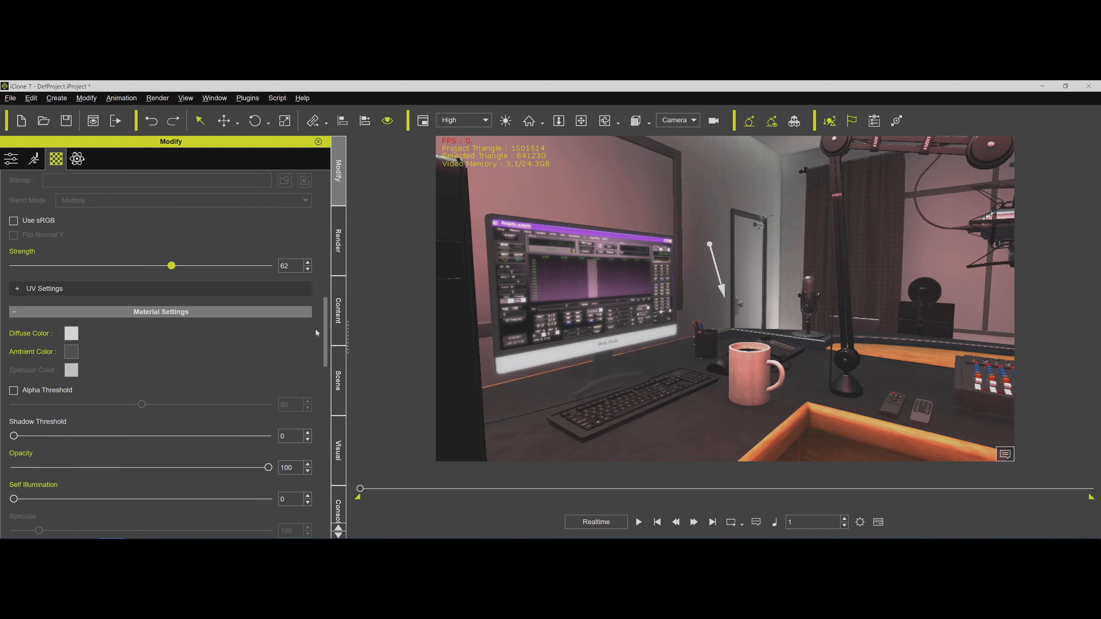
{"action": "scroll", "coordinate": [324, 334], "scroll_direction": "down", "scroll_amount": 8}
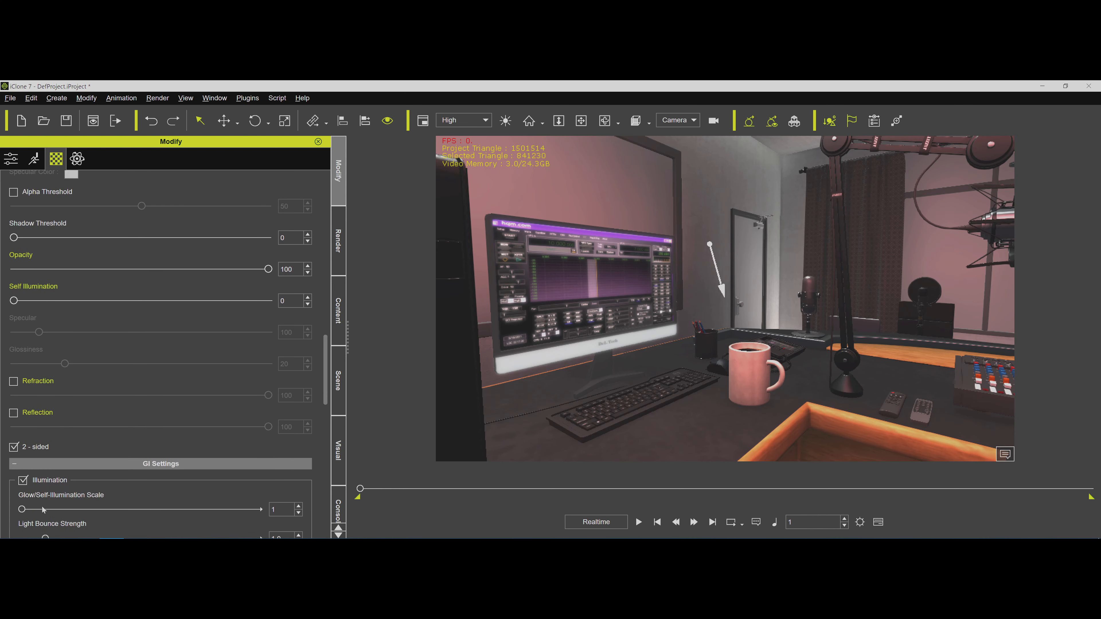
{"action": "left_click_drag", "start_coordinate": [45, 513], "coordinate": [59, 514]}
Pick the Laptop material from the laptop on the front of the desk.
{"action": "right_click_drag", "start_coordinate": [771, 349], "coordinate": [631, 306]}
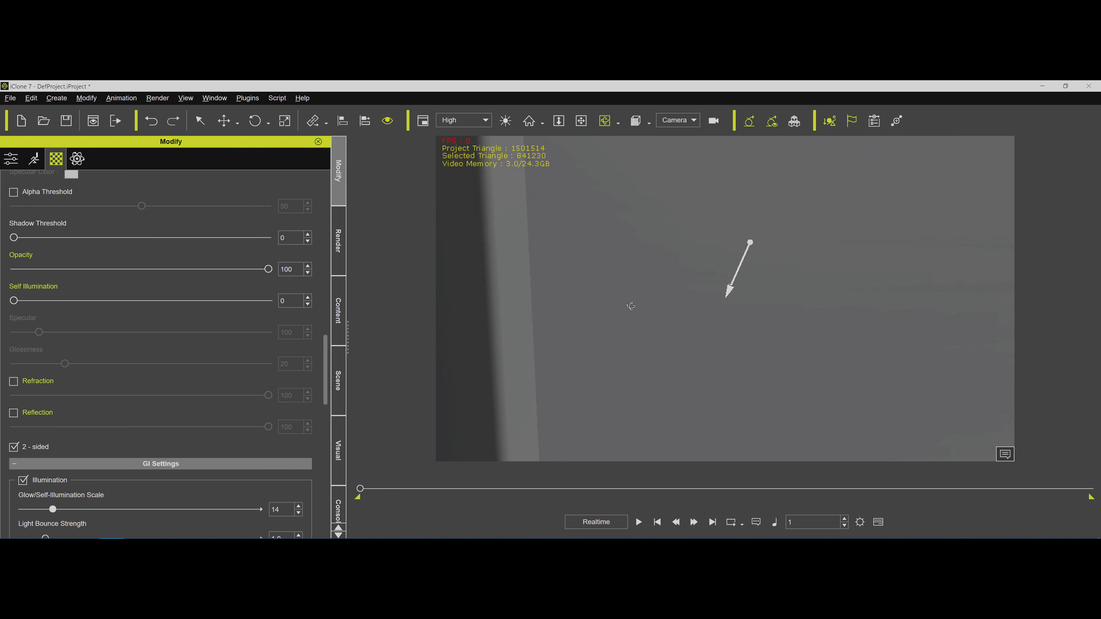
{"action": "scroll", "coordinate": [631, 306], "scroll_direction": "down", "scroll_amount": 2}
{"action": "scroll", "coordinate": [632, 306], "scroll_direction": "down", "scroll_amount": 5}
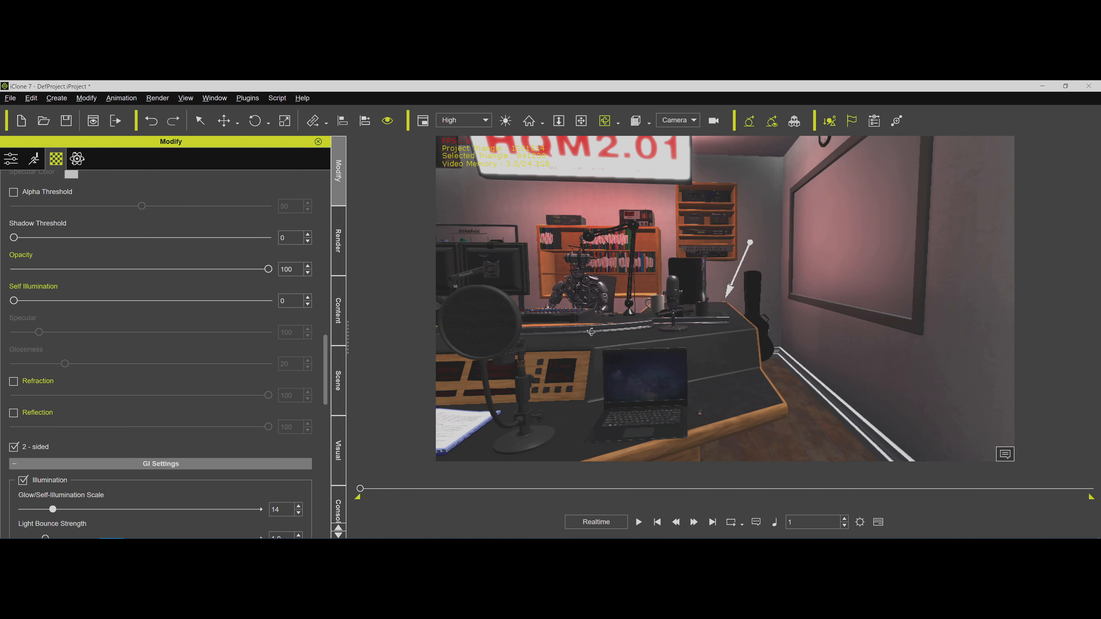
{"action": "middle_click_drag", "start_coordinate": [592, 334], "coordinate": [591, 304]}
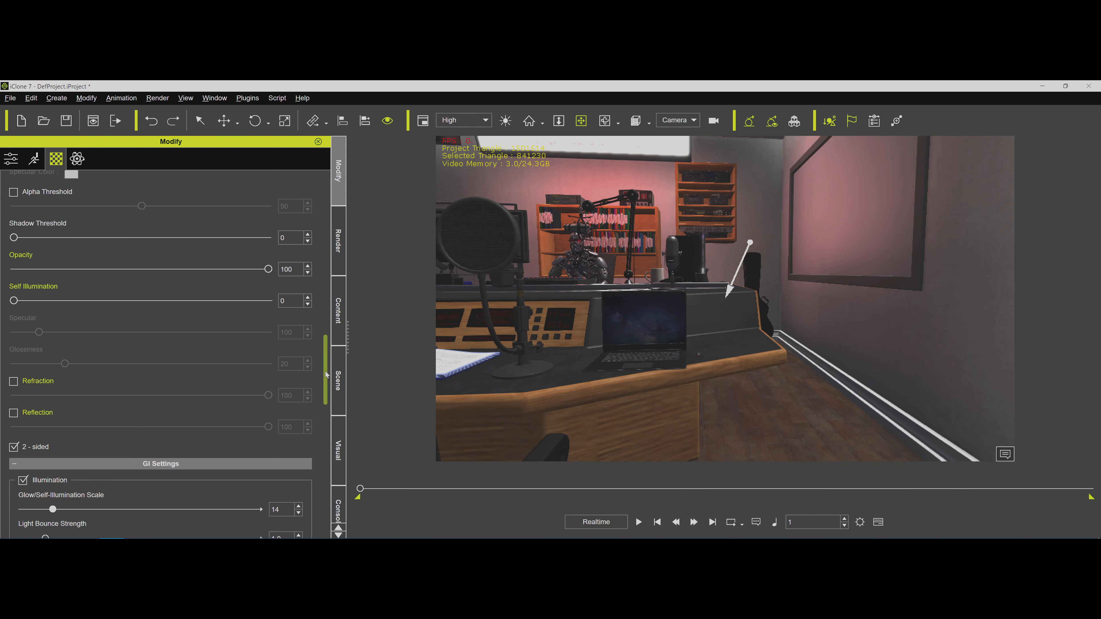
{"action": "left_click_drag", "start_coordinate": [324, 380], "coordinate": [325, 220]}
{"action": "left_click", "coordinate": [265, 207]}
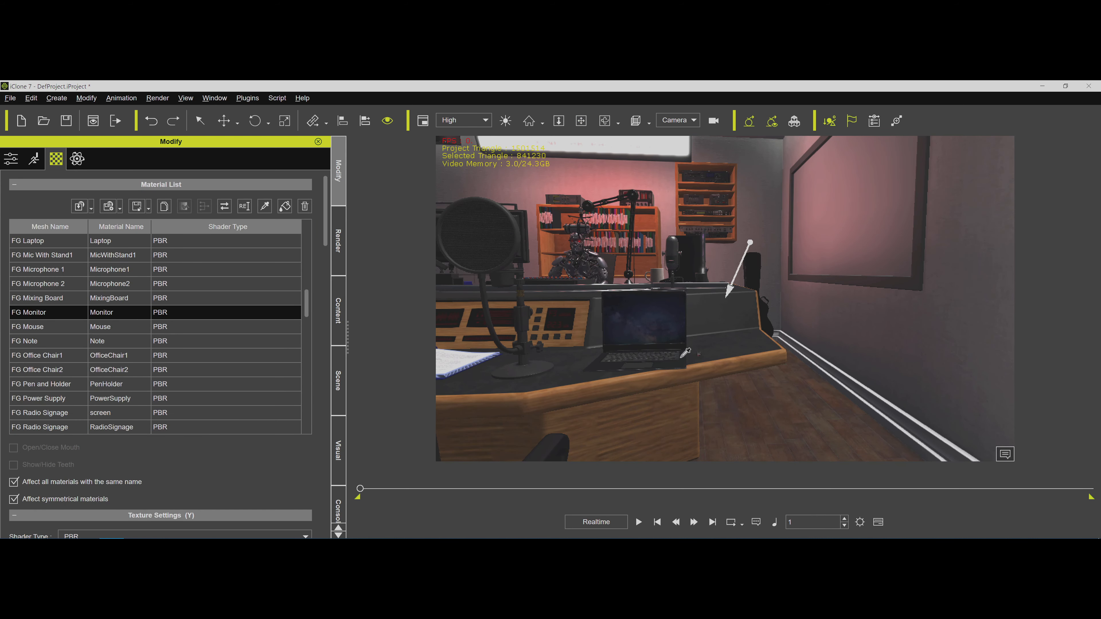
{"action": "left_click", "coordinate": [648, 326]}
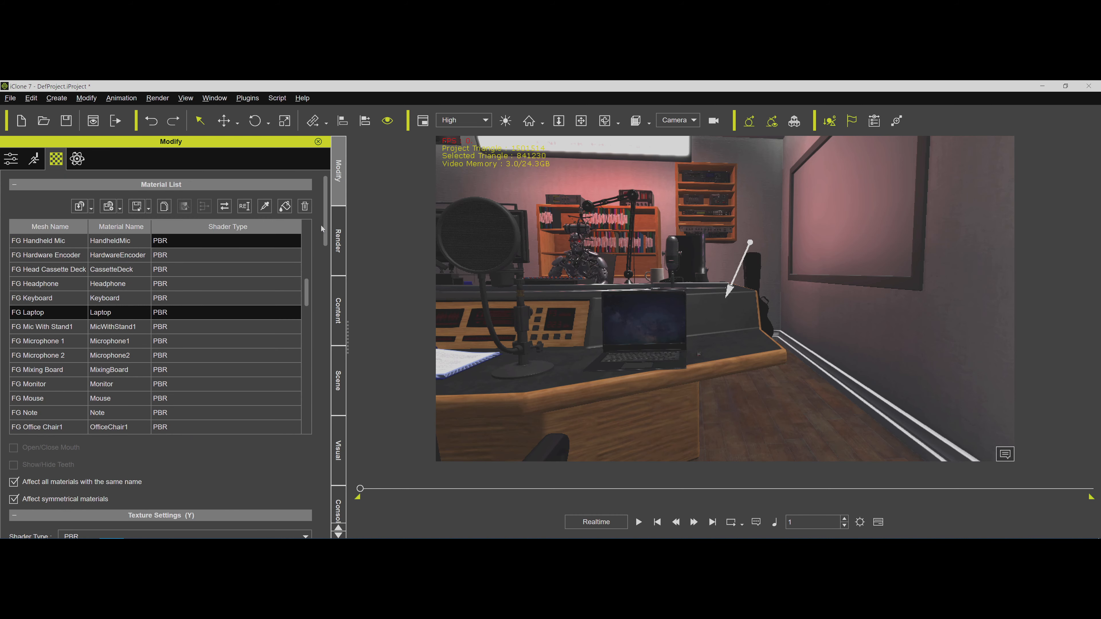
Load dark-grey.jpg as the Glow texture of the Laptop material.
{"action": "left_click_drag", "start_coordinate": [326, 234], "coordinate": [326, 290]}
{"action": "double_click", "coordinate": [169, 436]}
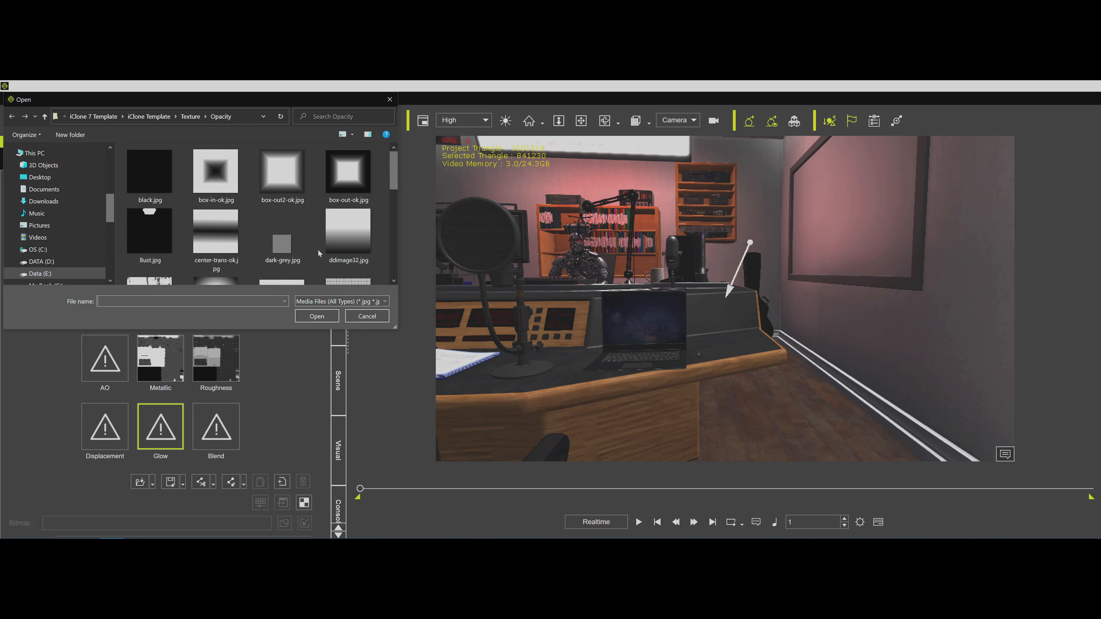
{"action": "double_click", "coordinate": [281, 257]}
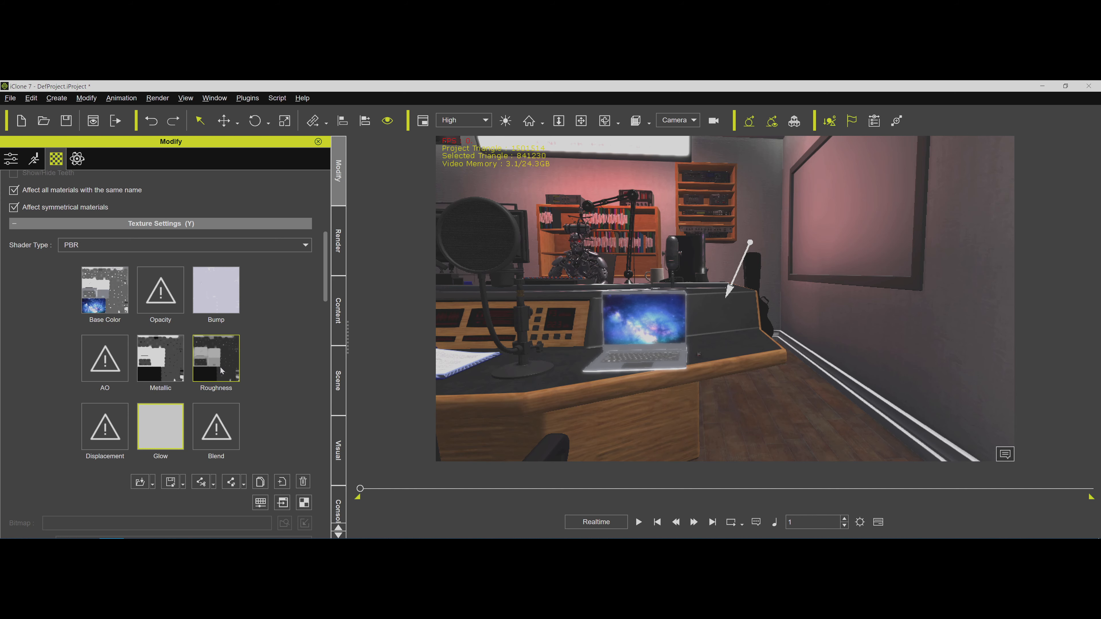
Copy the Laptop material's Metallic texture and paste it into its Glow channel.
{"action": "right_click", "coordinate": [167, 377]}
{"action": "left_click", "coordinate": [168, 429]}
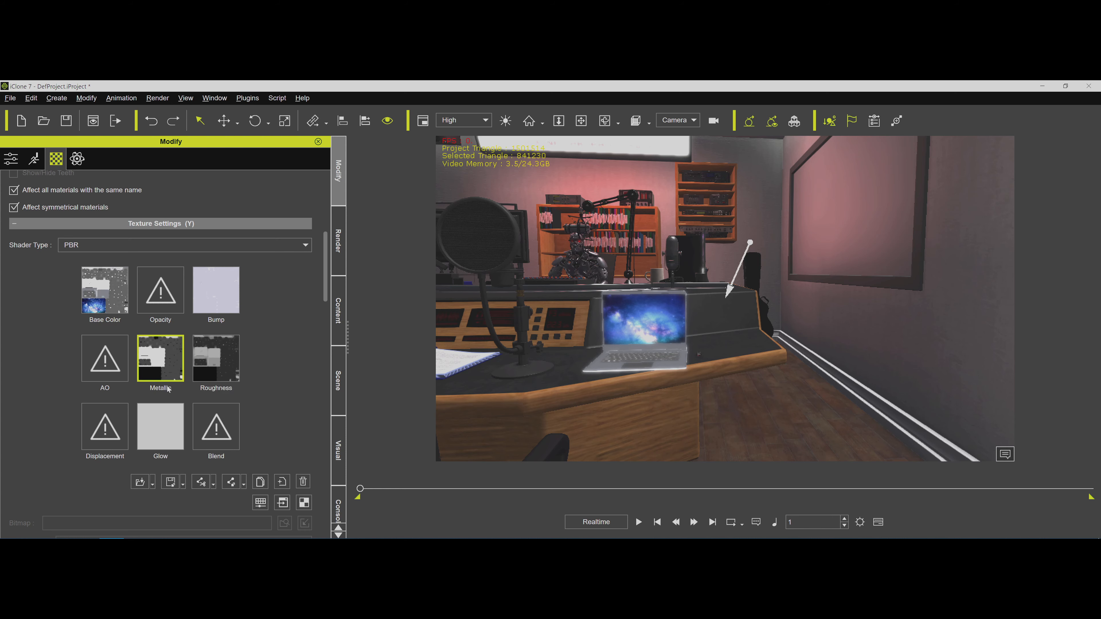
{"action": "right_click", "coordinate": [167, 429]}
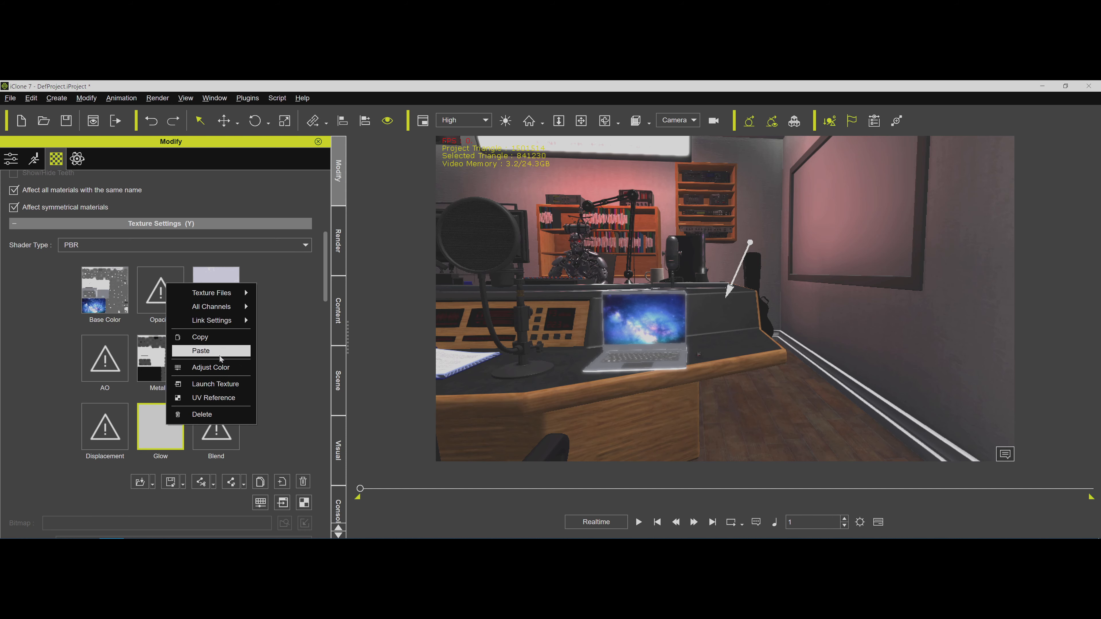
{"action": "left_click", "coordinate": [221, 358]}
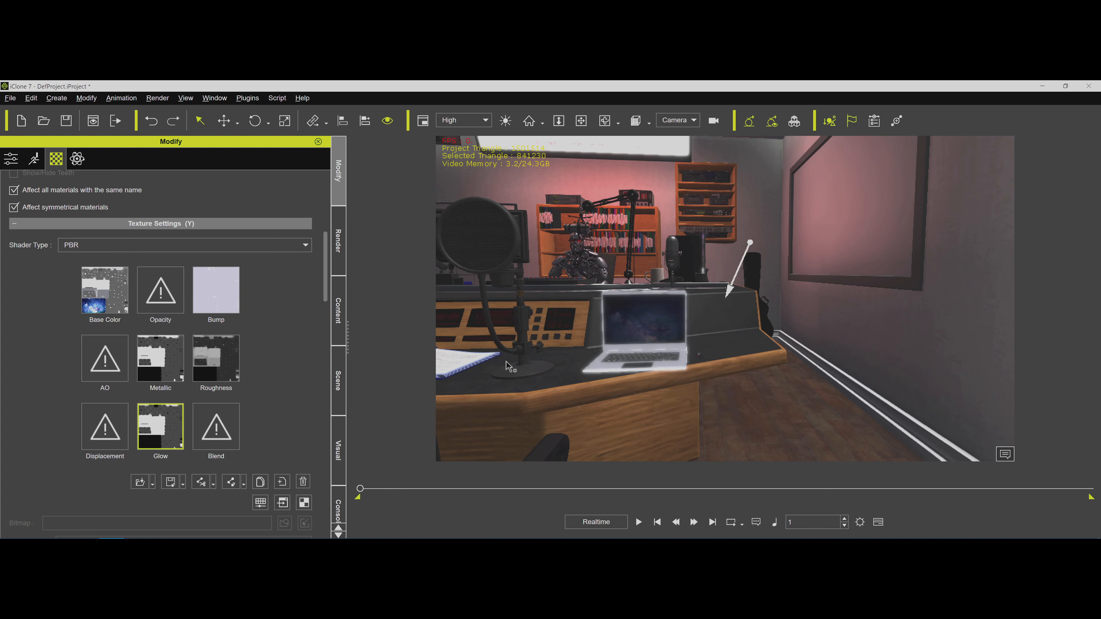
Invert the Laptop material's Glow texture with Adjust Color so the glow moves from the casing to the screen.
{"action": "right_click", "coordinate": [171, 421]}
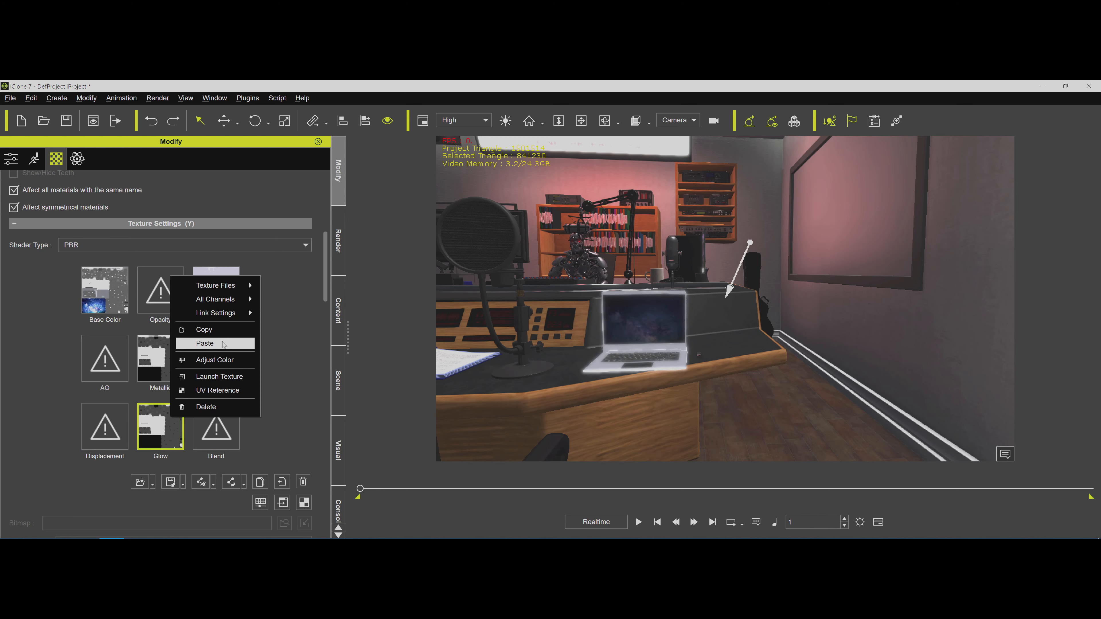
{"action": "left_click", "coordinate": [221, 360]}
{"action": "left_click", "coordinate": [154, 202]}
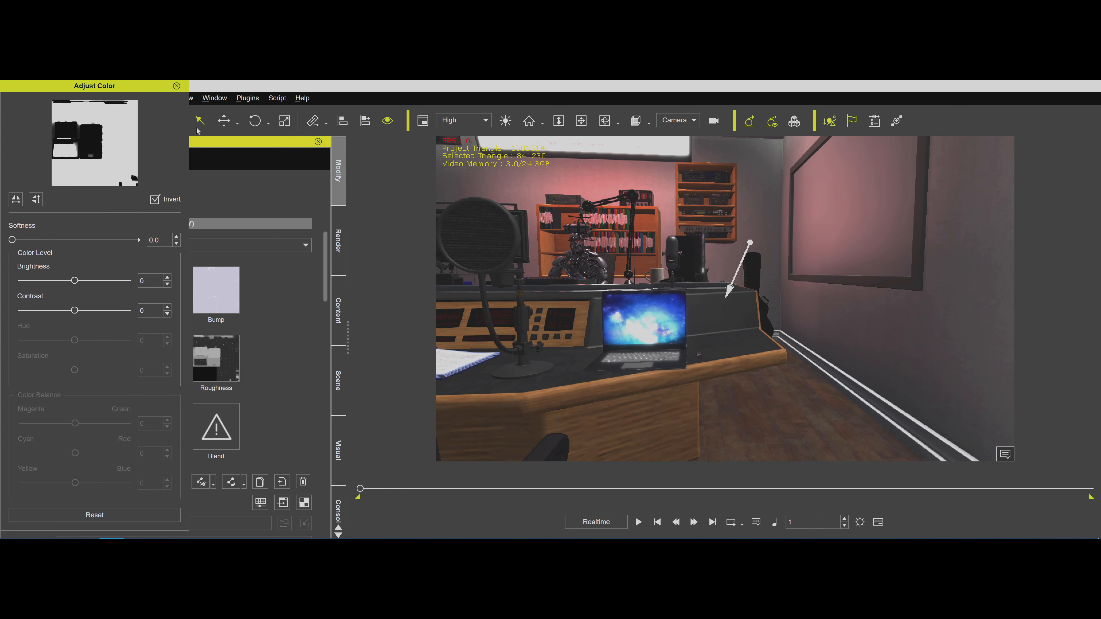
{"action": "left_click", "coordinate": [177, 86]}
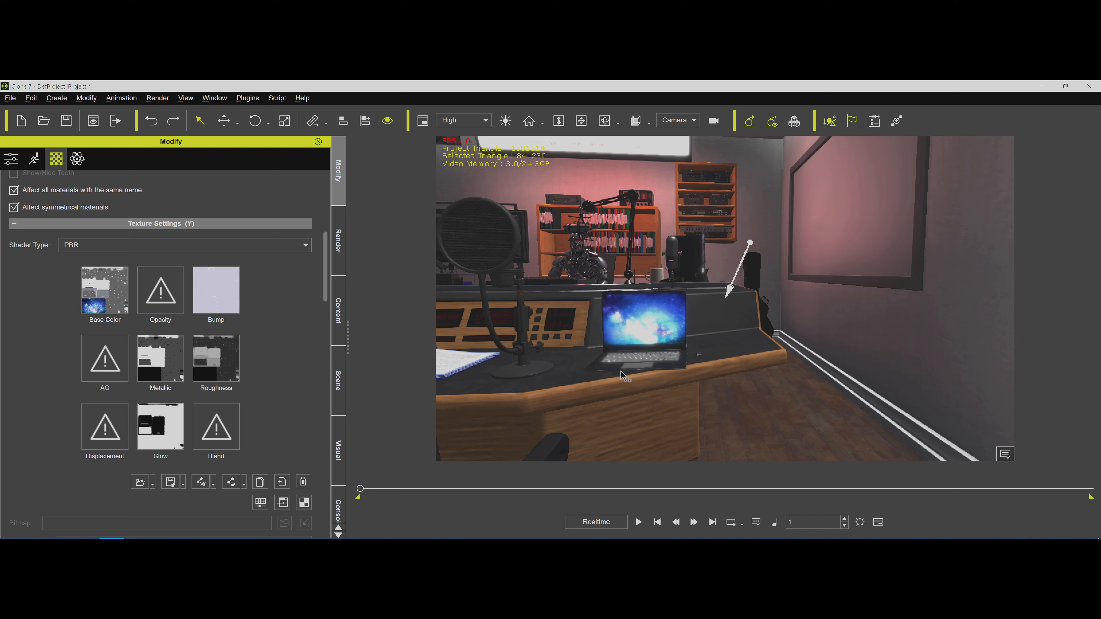
Pick the Table1 material from the desk's wooden display panel and launch its Base Color texture in Photoshop.
{"action": "right_click_drag", "start_coordinate": [610, 368], "coordinate": [556, 375]}
{"action": "mouse_move", "coordinate": [575, 367]}
{"action": "left_mouse_down"}
{"action": "mouse_move", "coordinate": [602, 366]}
{"action": "mouse_move", "coordinate": [559, 368]}
{"action": "left_mouse_up"}
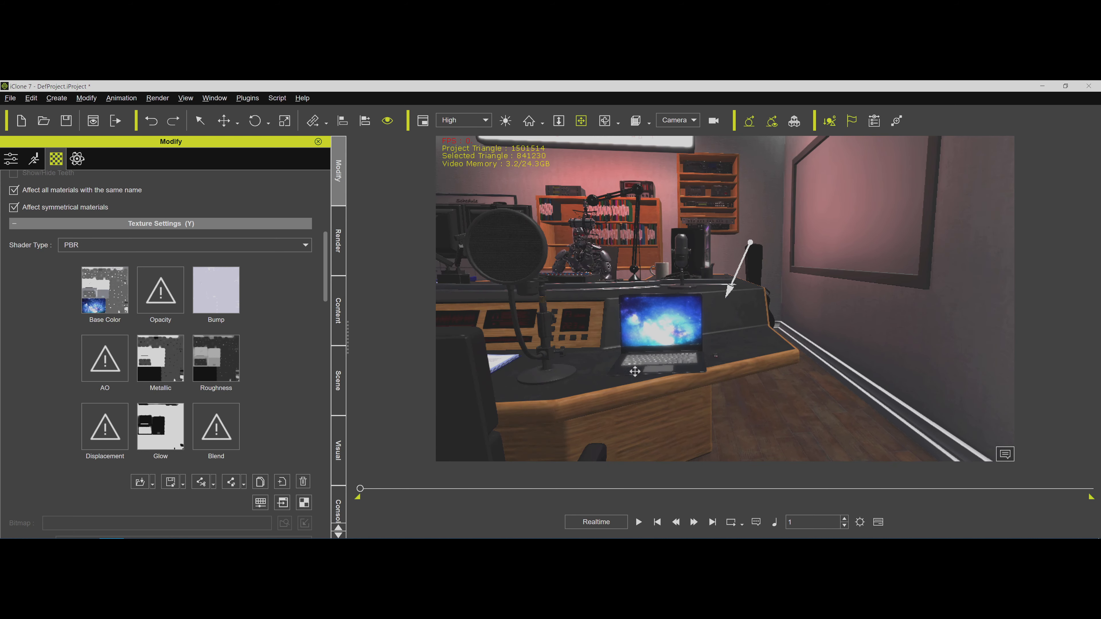
{"action": "right_click_drag", "start_coordinate": [684, 369], "coordinate": [558, 328]}
{"action": "left_click_drag", "start_coordinate": [559, 328], "coordinate": [674, 366]}
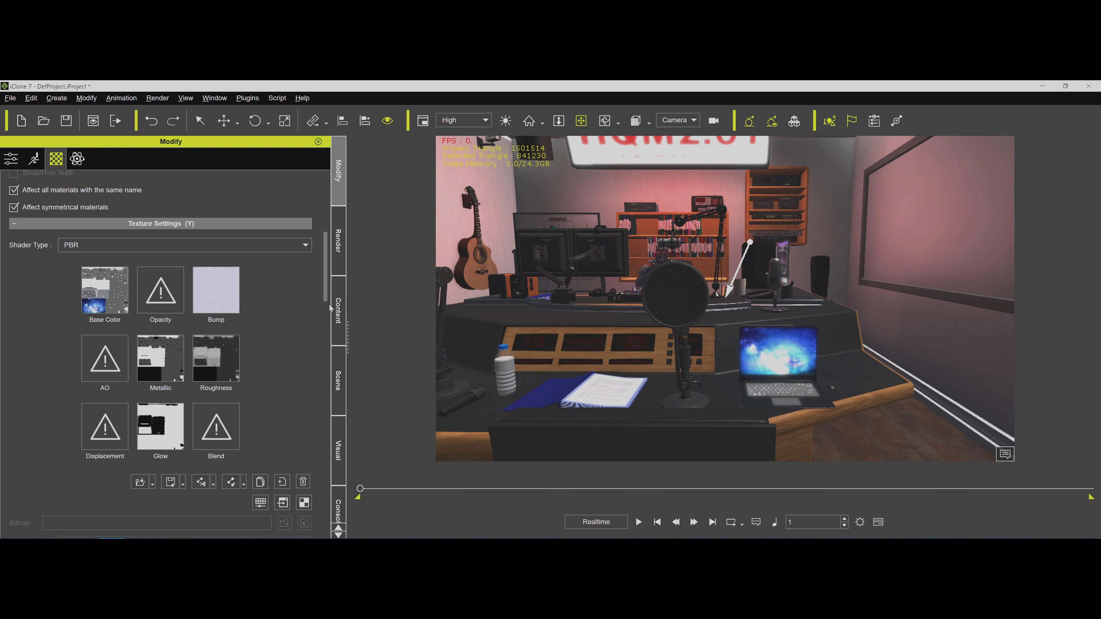
{"action": "scroll", "coordinate": [323, 293], "scroll_direction": "up", "scroll_amount": 5}
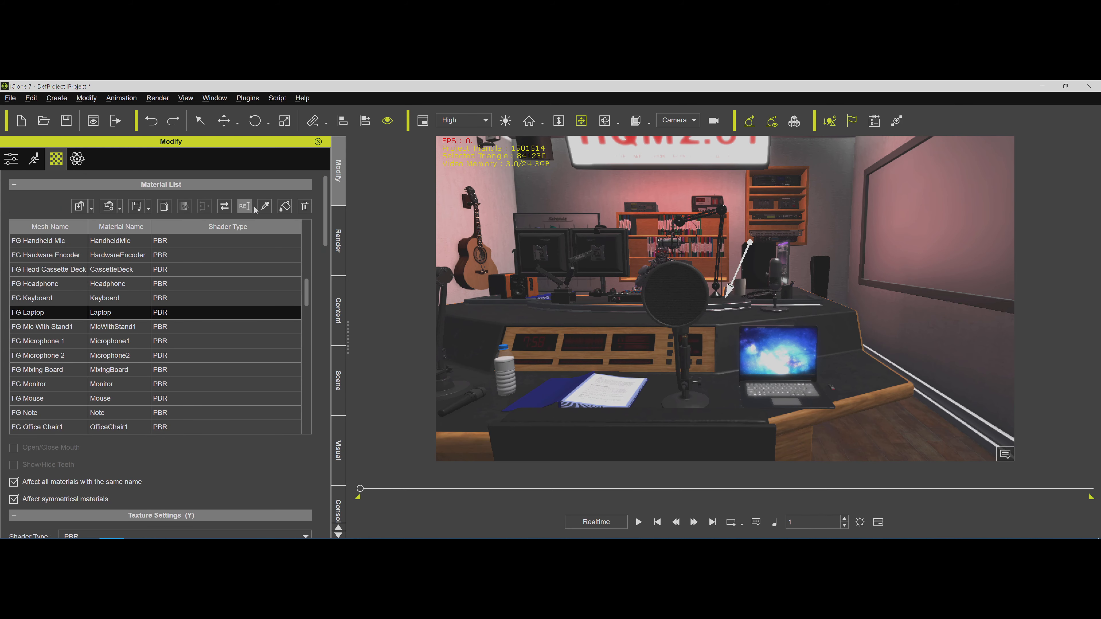
{"action": "left_click", "coordinate": [614, 359]}
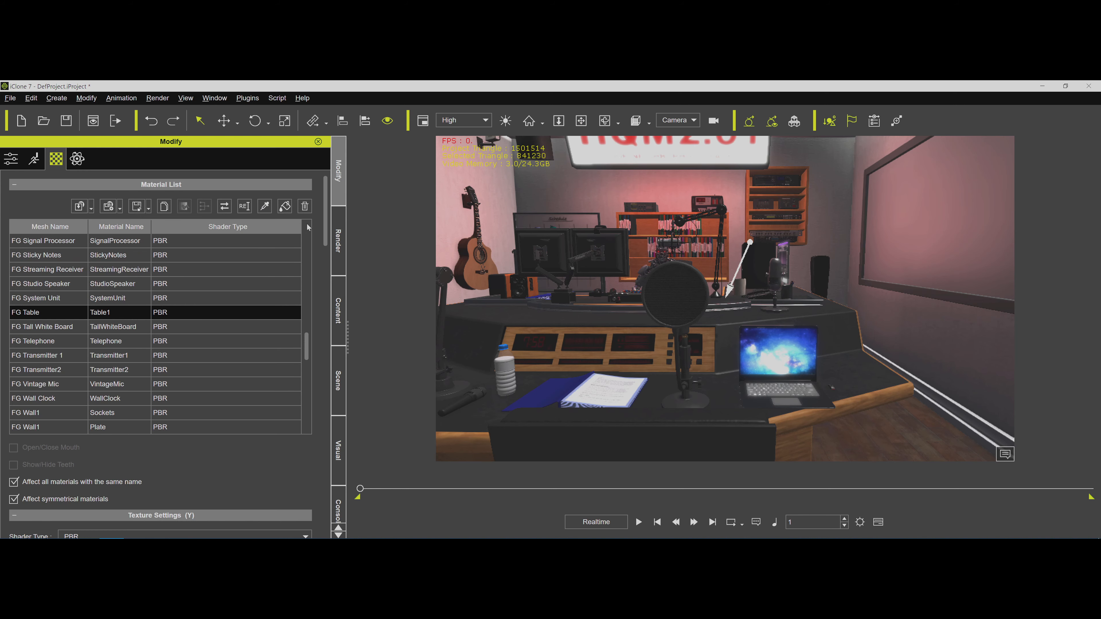
{"action": "left_click_drag", "start_coordinate": [326, 219], "coordinate": [330, 294]}
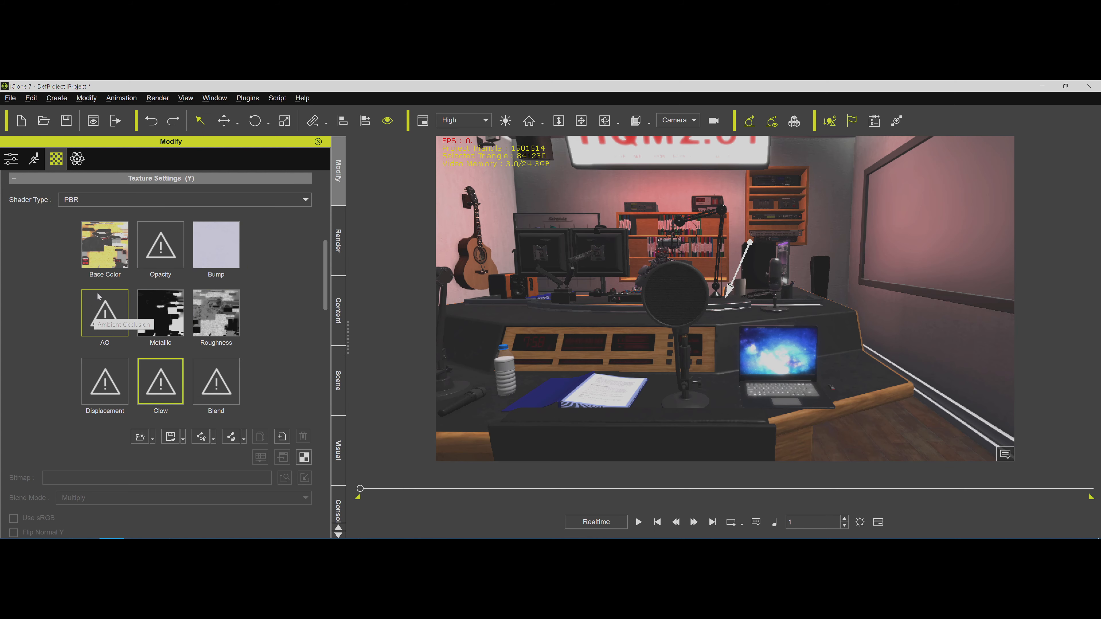
{"action": "left_click", "coordinate": [98, 270]}
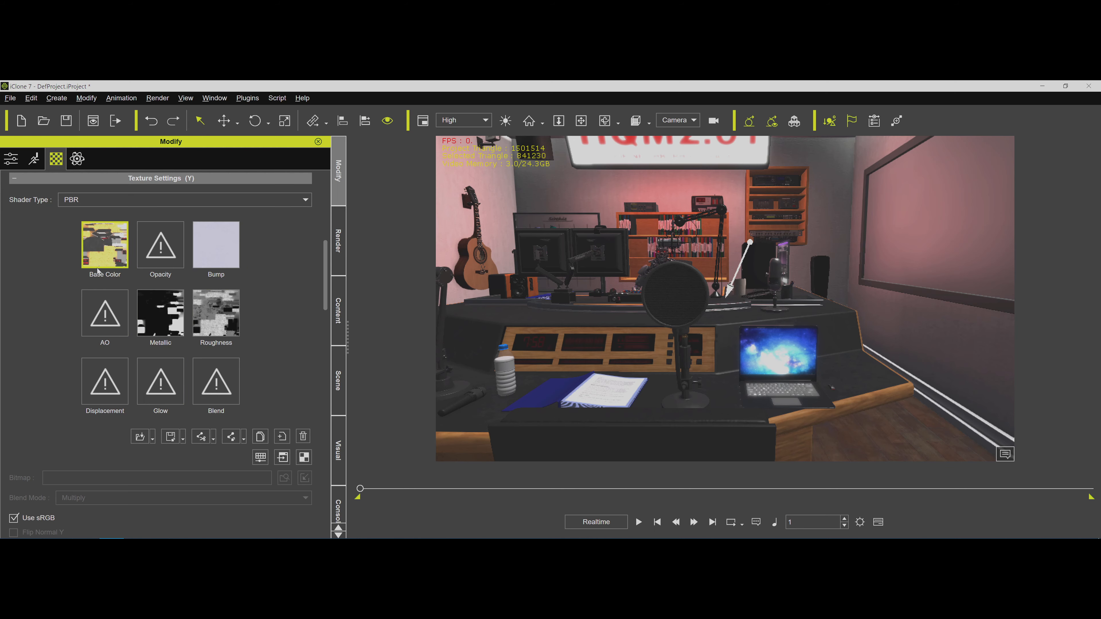
{"action": "left_click", "coordinate": [282, 457]}
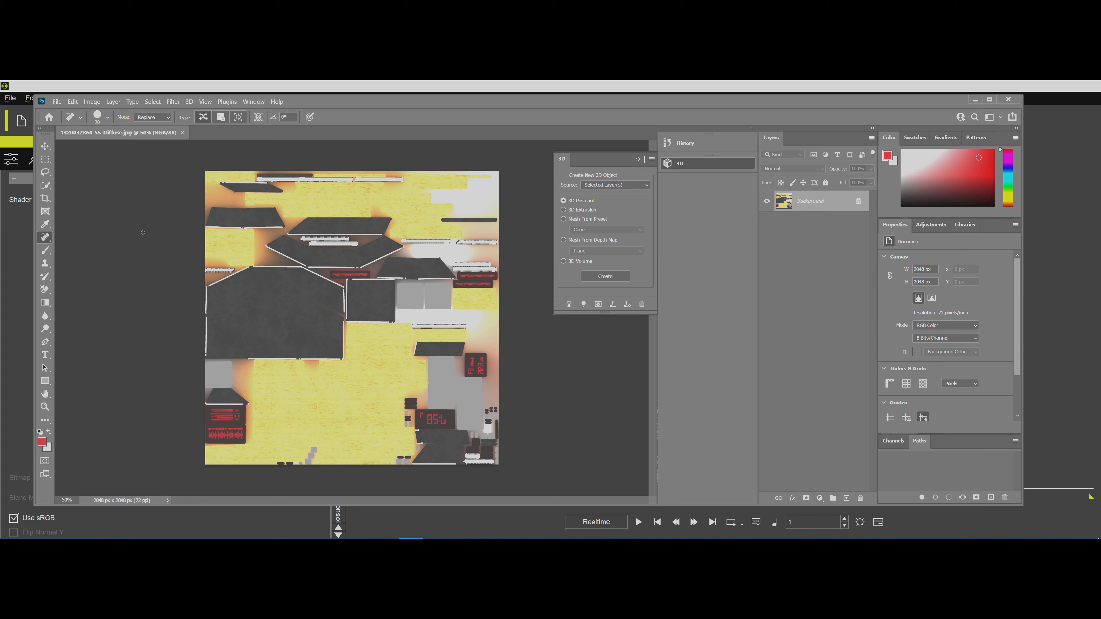
Select the texture's red display digits with Color Range by sampling their red, and invert the selection.
{"action": "left_click", "coordinate": [151, 102]}
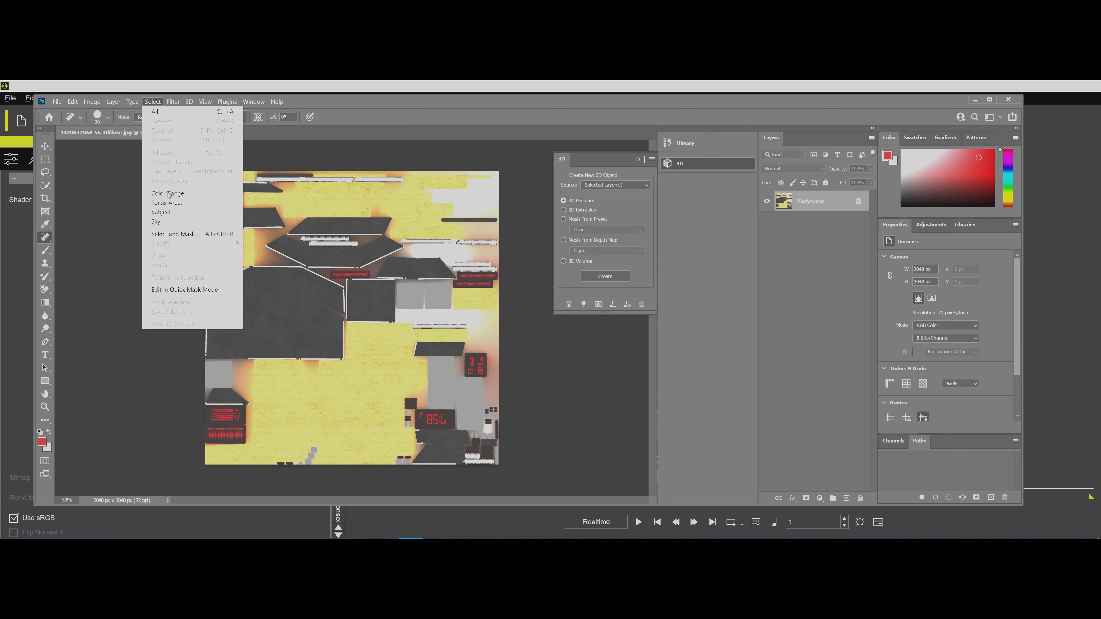
{"action": "left_click", "coordinate": [168, 194]}
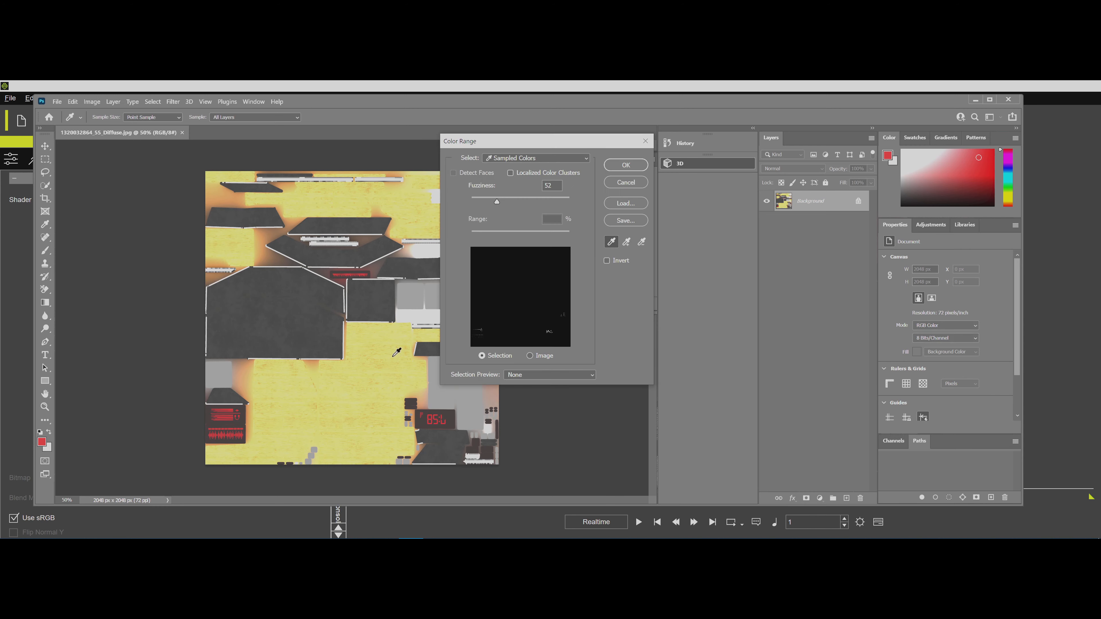
{"action": "left_click", "coordinate": [229, 417]}
{"action": "left_click", "coordinate": [625, 166]}
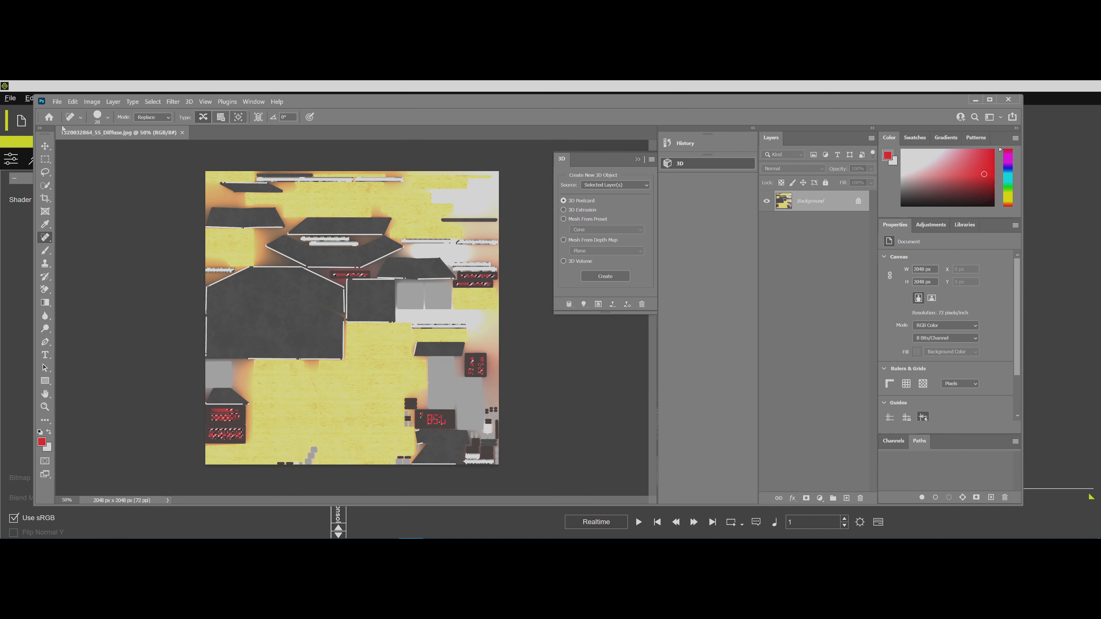
{"action": "left_click", "coordinate": [152, 102]}
{"action": "left_click", "coordinate": [161, 140]}
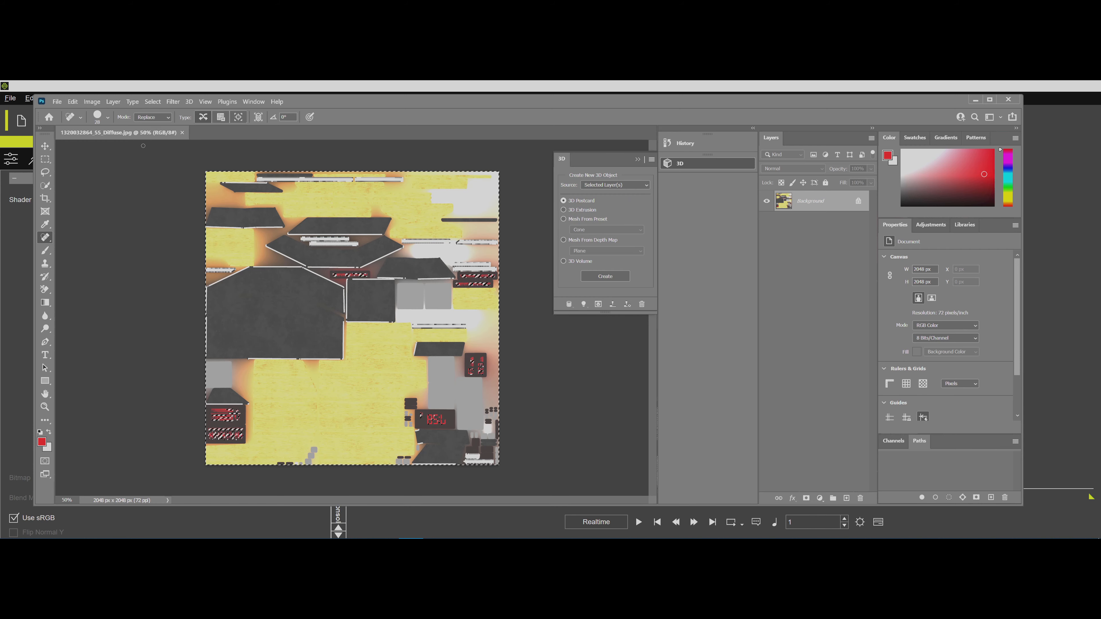
Fill the inverted selection around the red display digits with black at 100% opacity in Normal mode.
{"action": "left_click", "coordinate": [72, 102]}
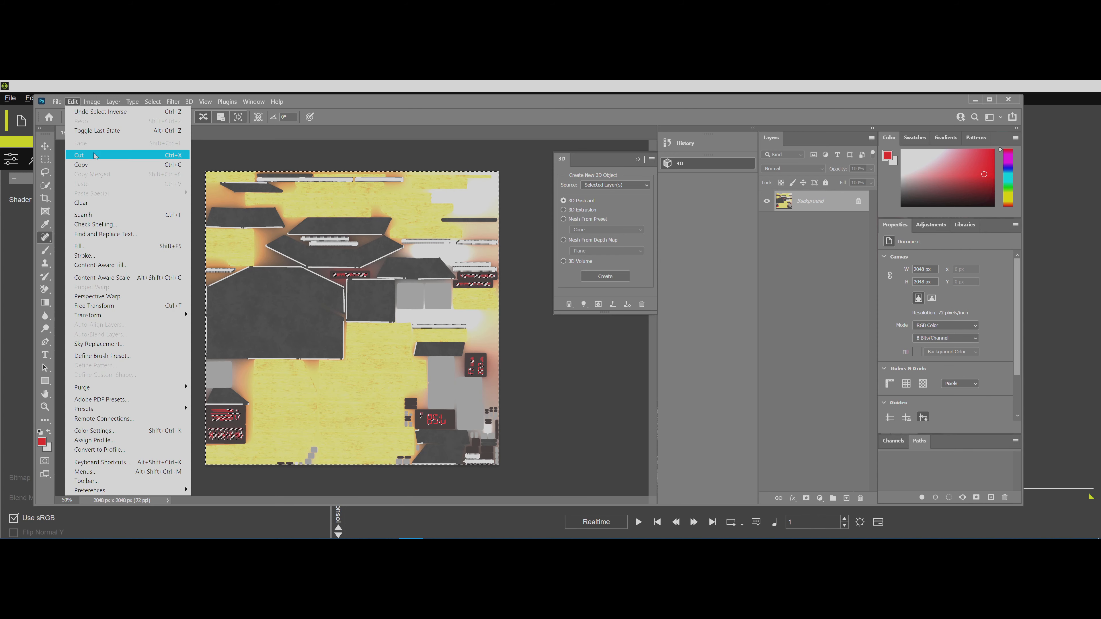
{"action": "left_click", "coordinate": [87, 246]}
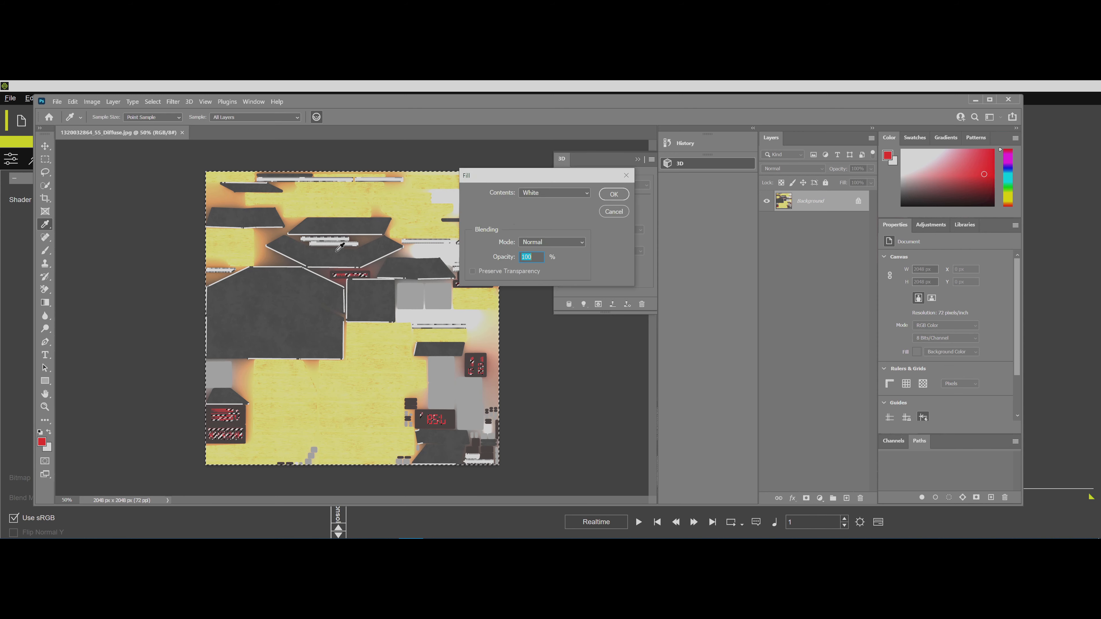
{"action": "left_click", "coordinate": [587, 194]}
{"action": "left_click", "coordinate": [537, 270]}
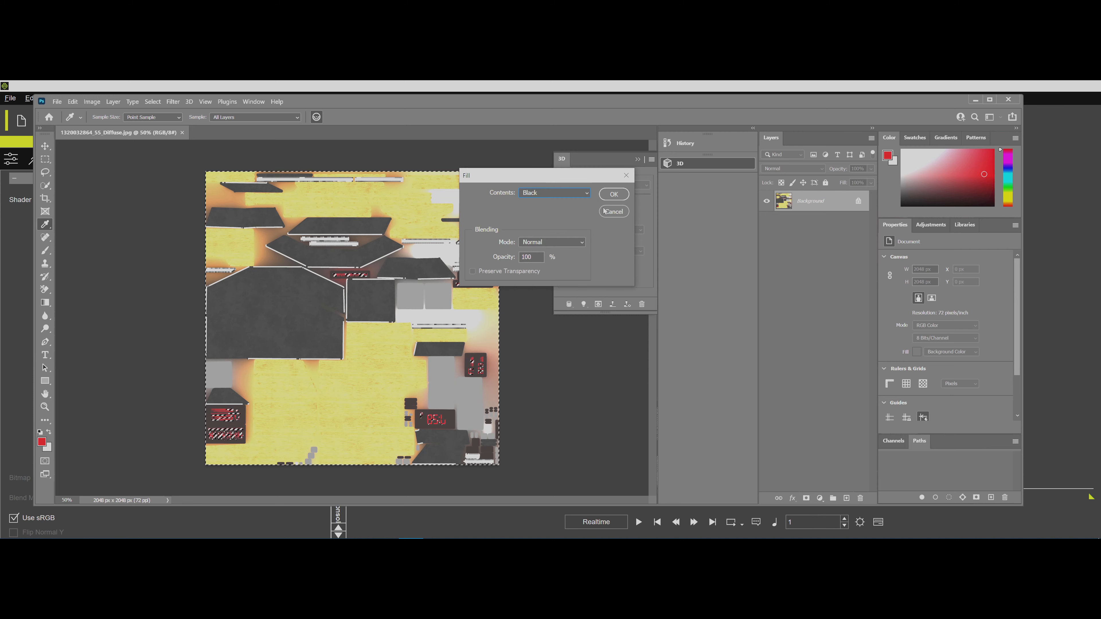
{"action": "left_click", "coordinate": [614, 195]}
{"action": "key", "text": "j"}
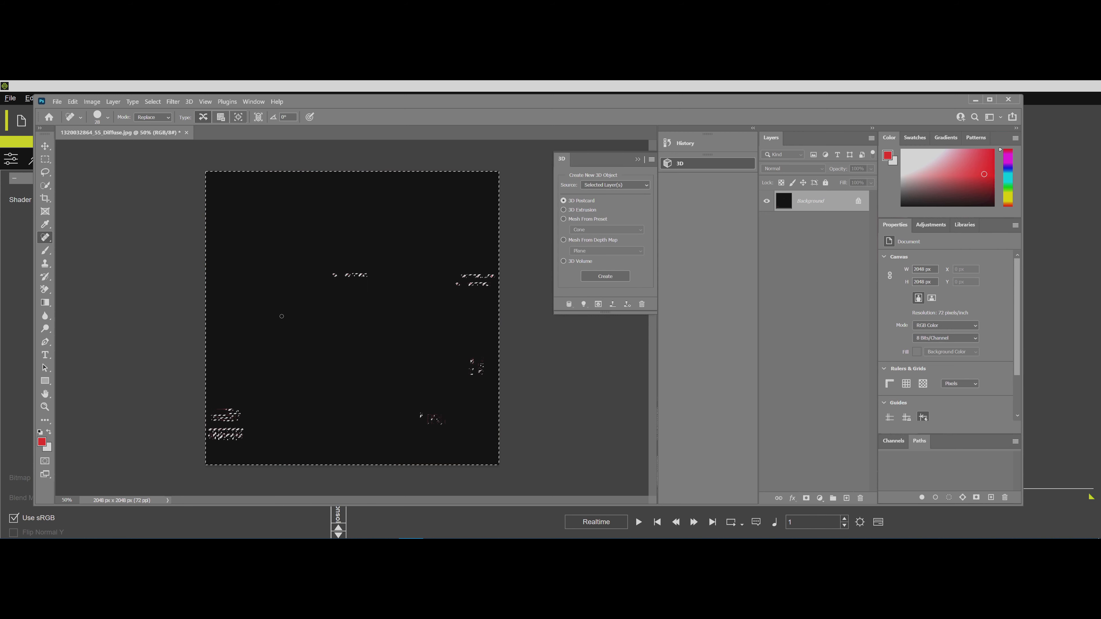
Invert the selection back to the display digits and fill them with white.
{"action": "left_click", "coordinate": [152, 103]}
{"action": "left_click", "coordinate": [159, 131]}
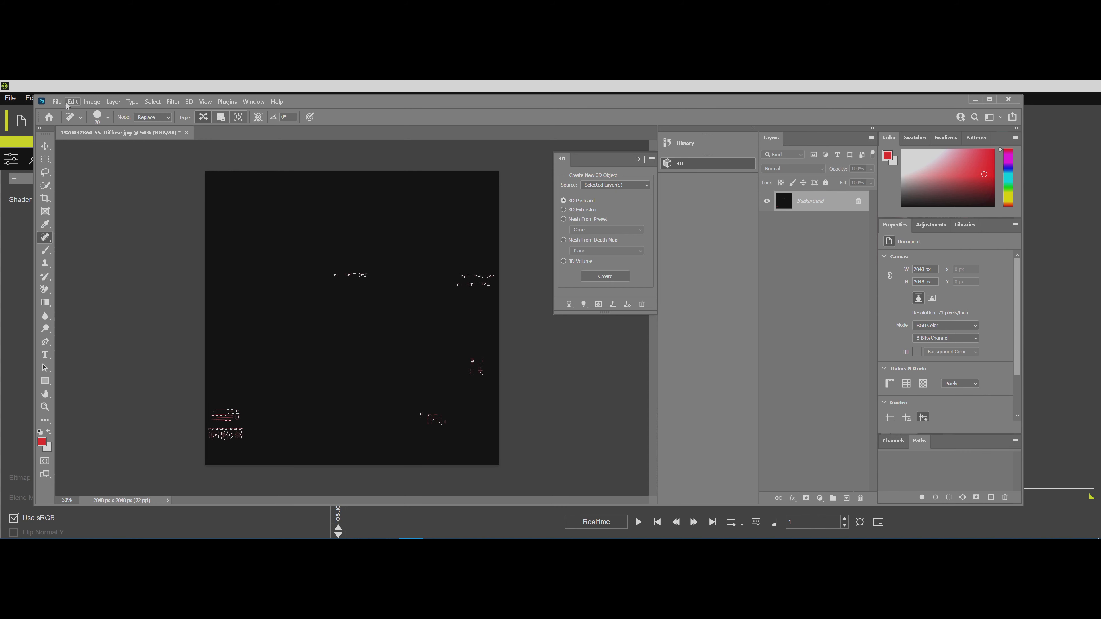
{"action": "left_click", "coordinate": [70, 102]}
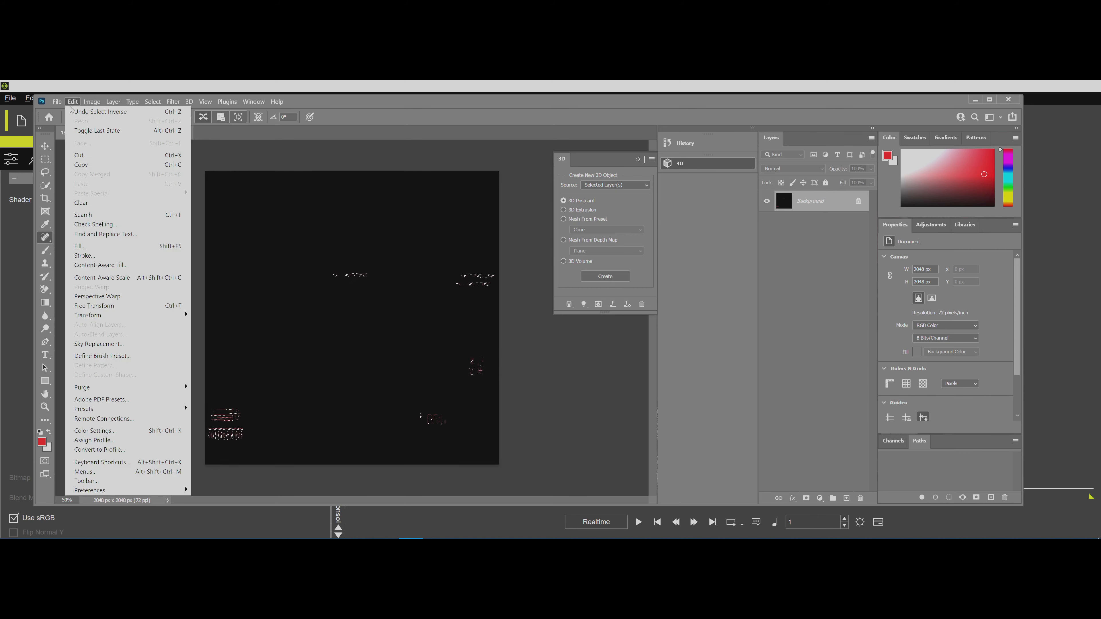
{"action": "left_click", "coordinate": [143, 246]}
{"action": "left_click", "coordinate": [574, 193]}
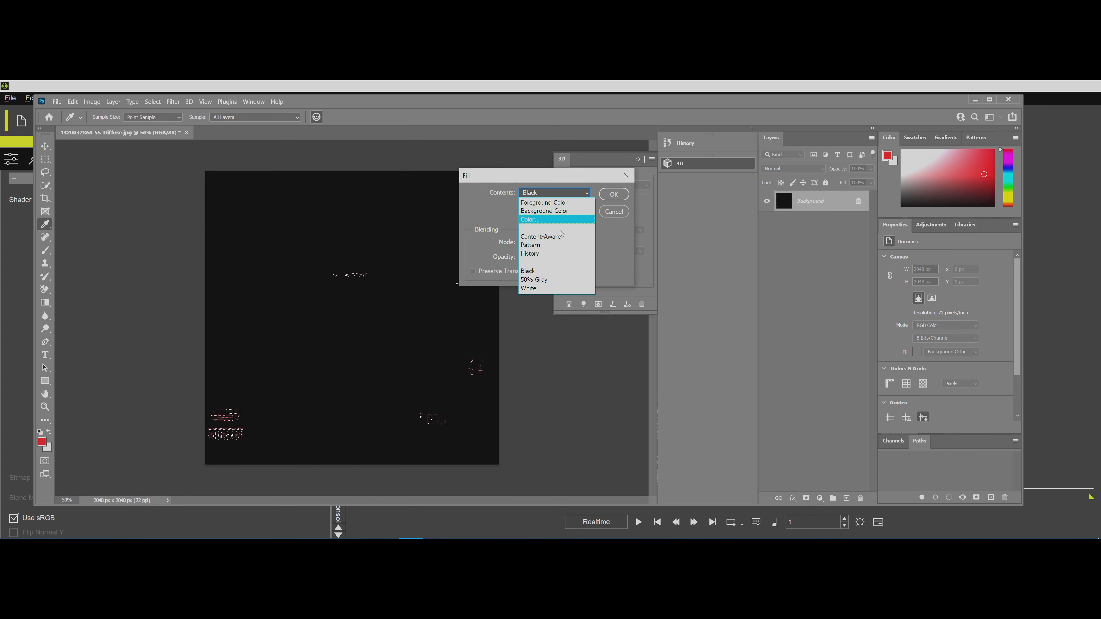
{"action": "left_click", "coordinate": [538, 288]}
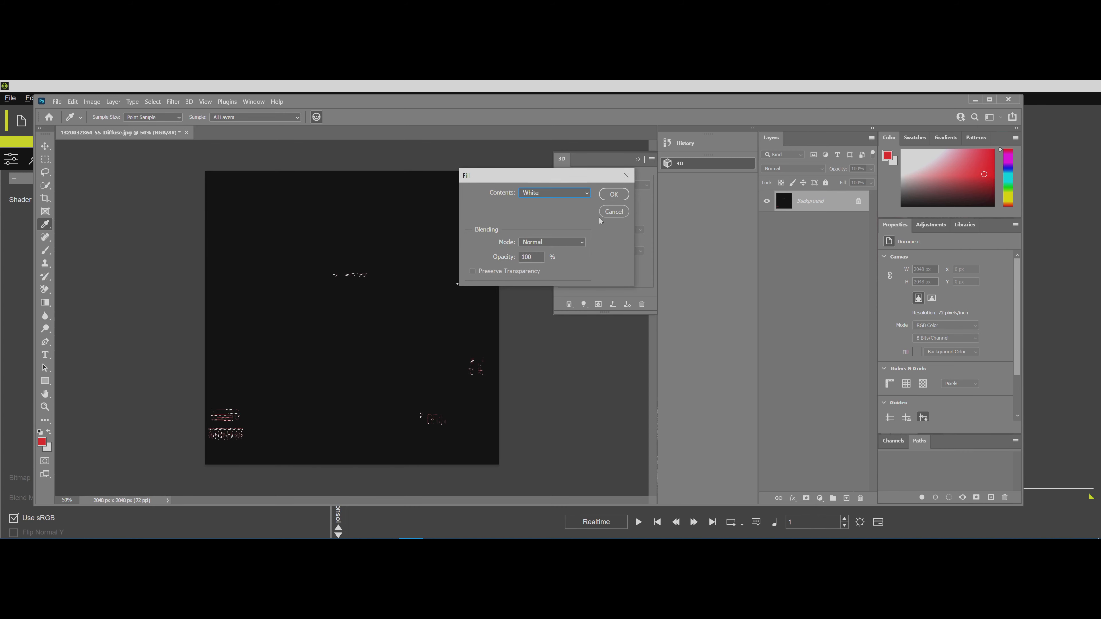
{"action": "left_click", "coordinate": [614, 194]}
{"action": "key", "text": "j"}
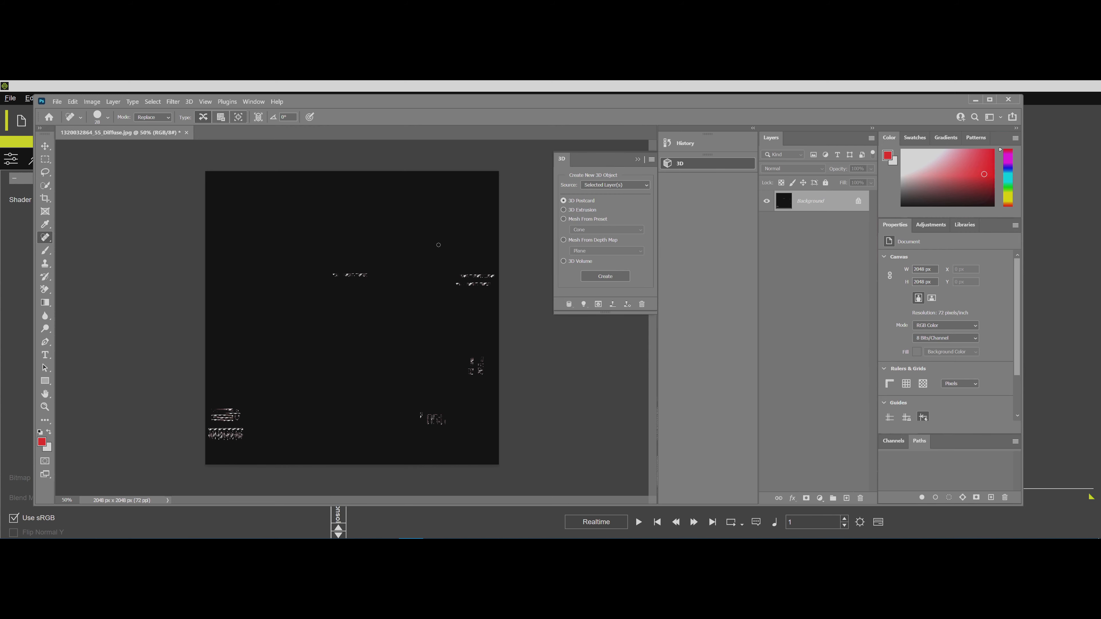
{"action": "left_click", "coordinate": [58, 101]}
{"action": "mouse_move", "coordinate": [174, 250]}
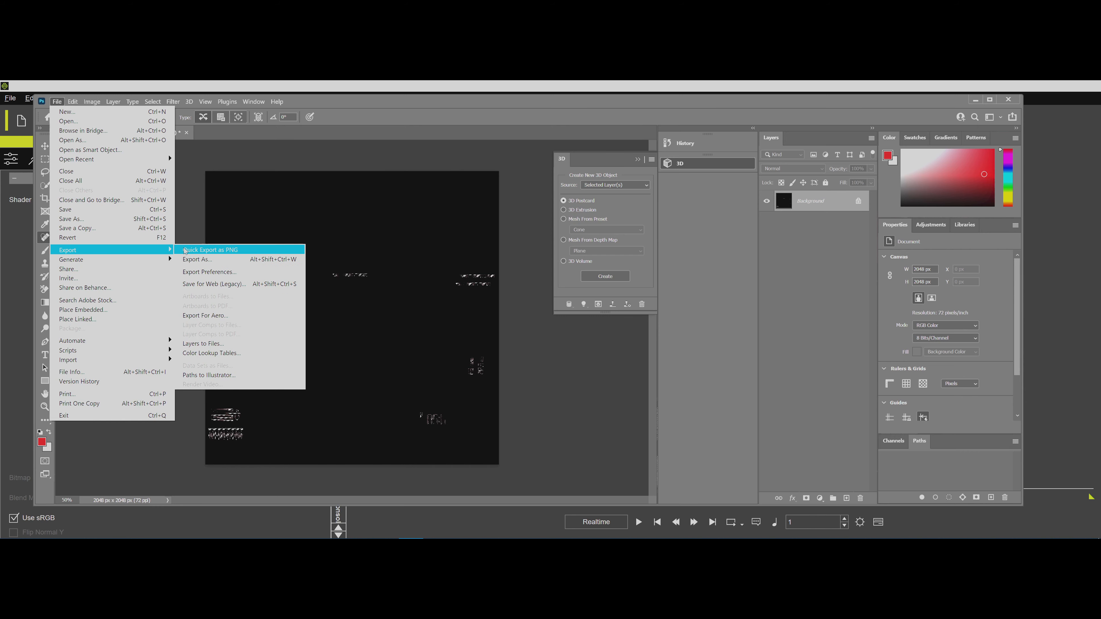
{"action": "left_click", "coordinate": [184, 251]}
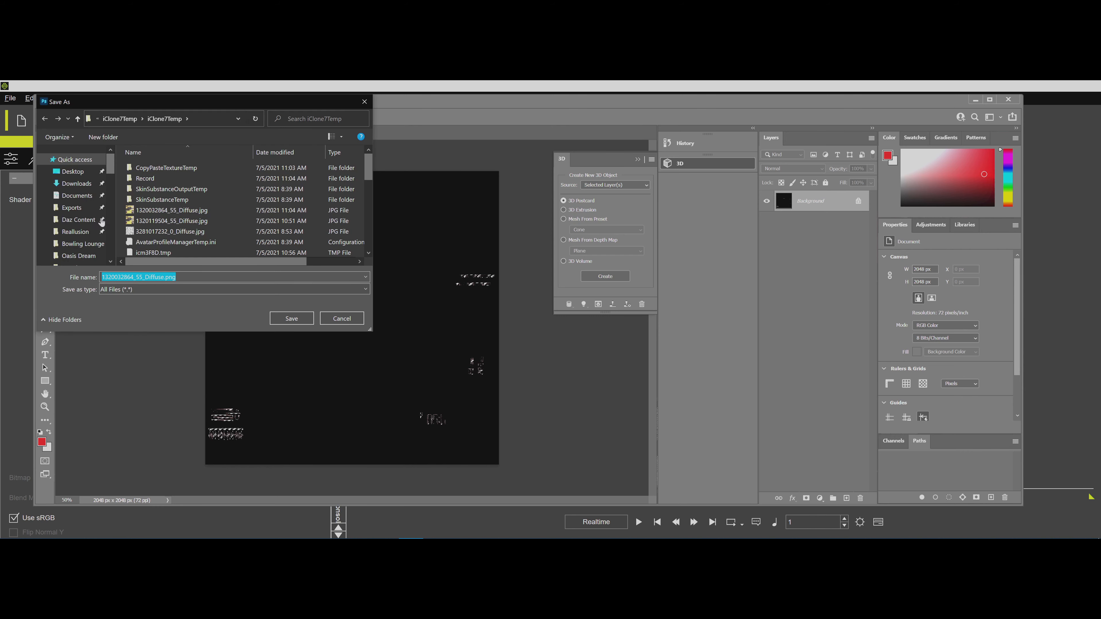
{"action": "left_click", "coordinate": [80, 176]}
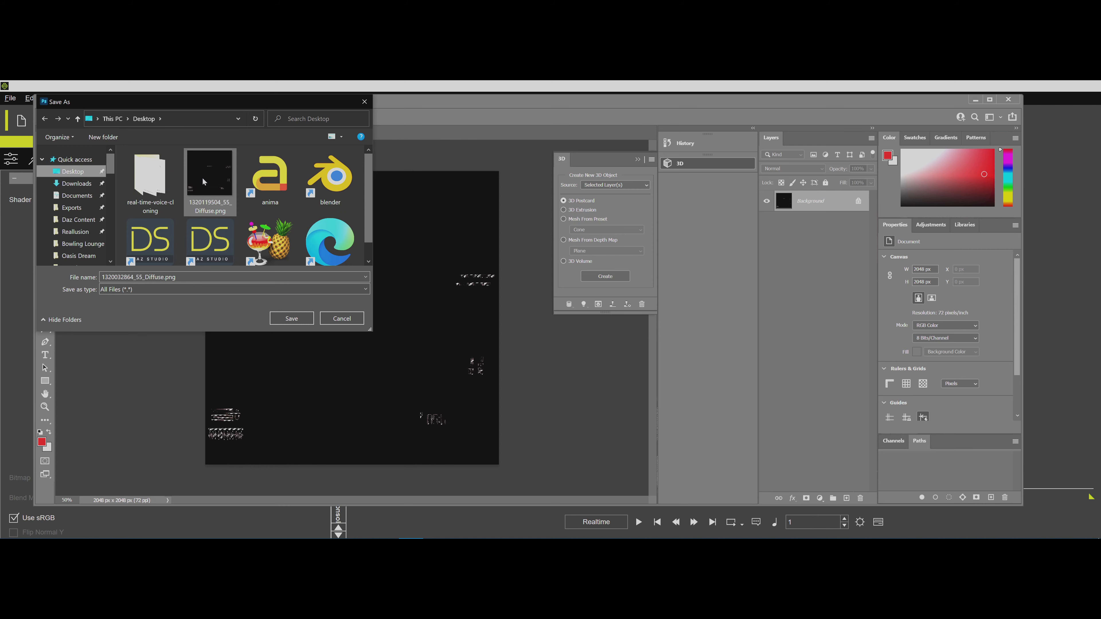
{"action": "left_click", "coordinate": [292, 319]}
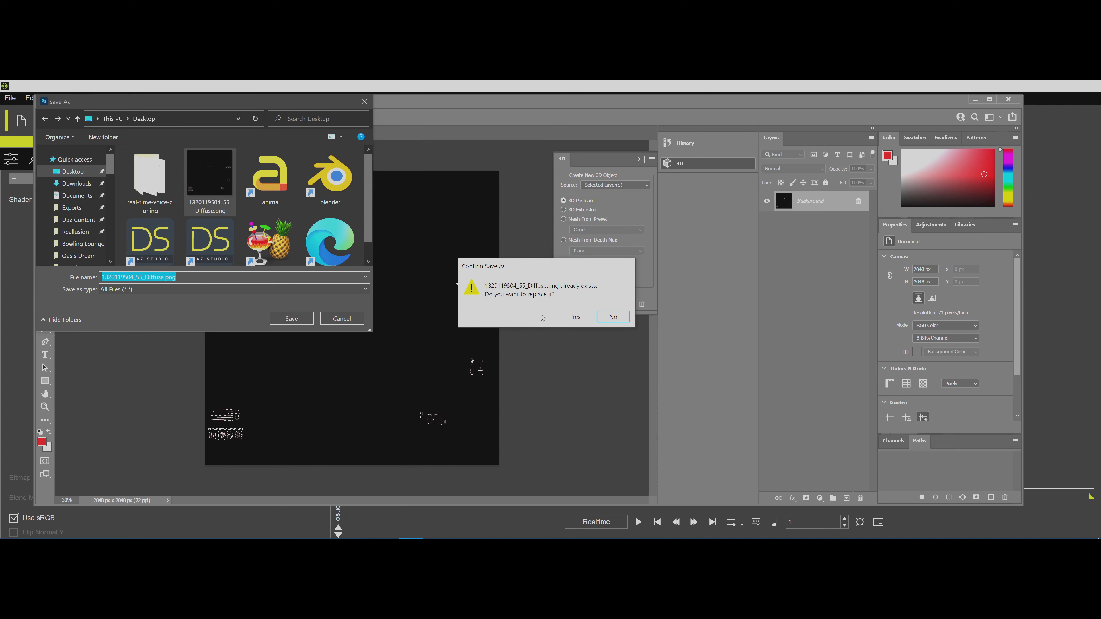
{"action": "left_click", "coordinate": [576, 317]}
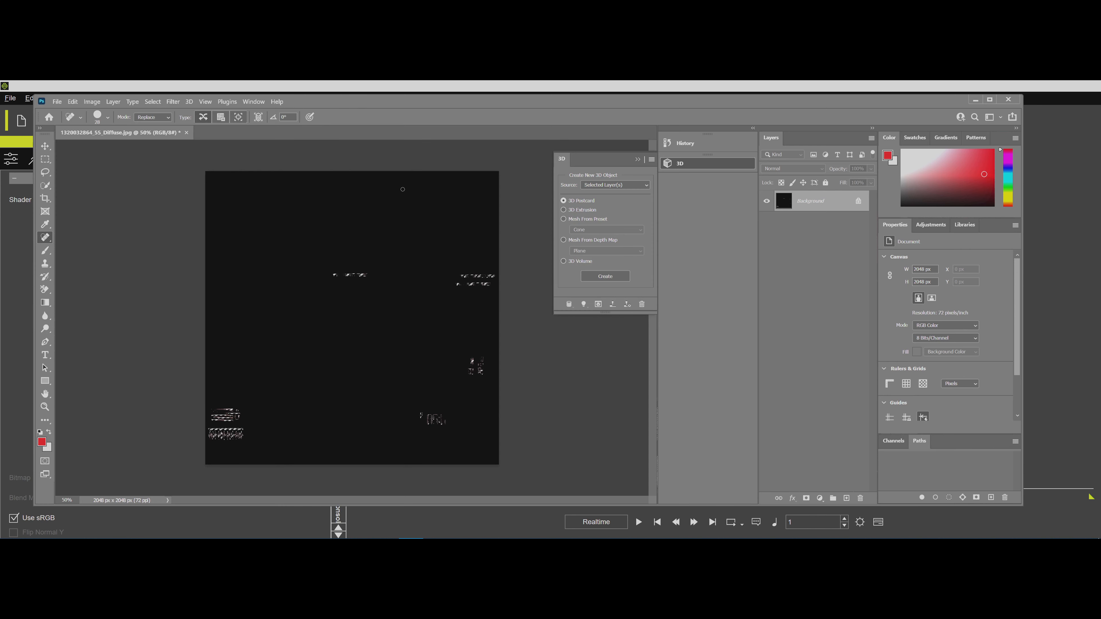
Switch back to iClone and load the exported digit mask PNG from the Desktop into the Table1 material's Glow channel.
{"action": "left_click", "coordinate": [975, 101]}
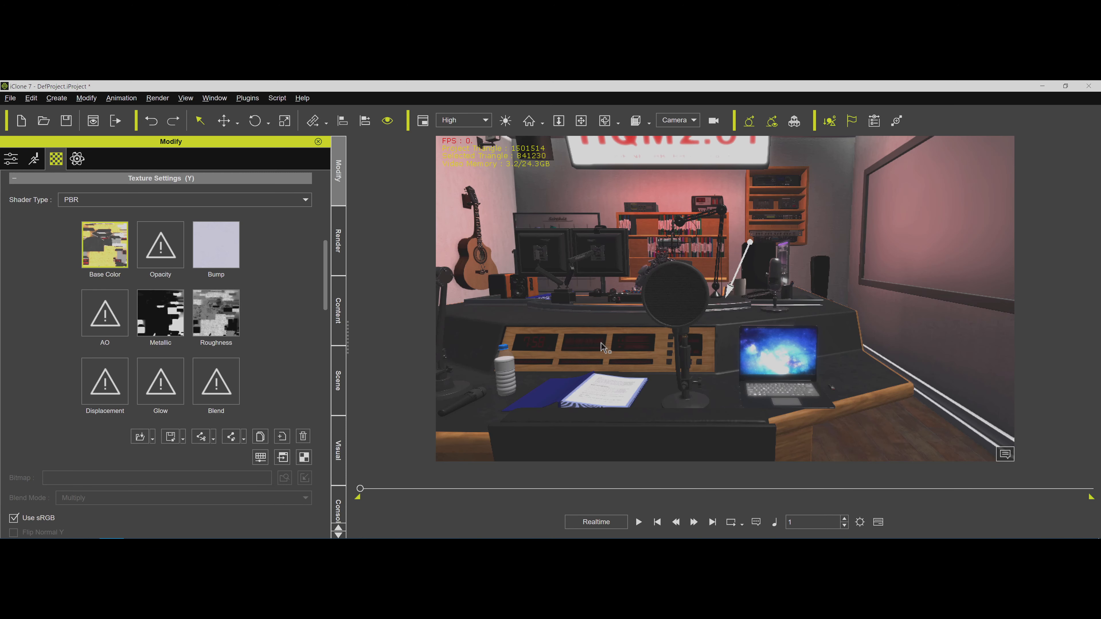
{"action": "double_click", "coordinate": [172, 398]}
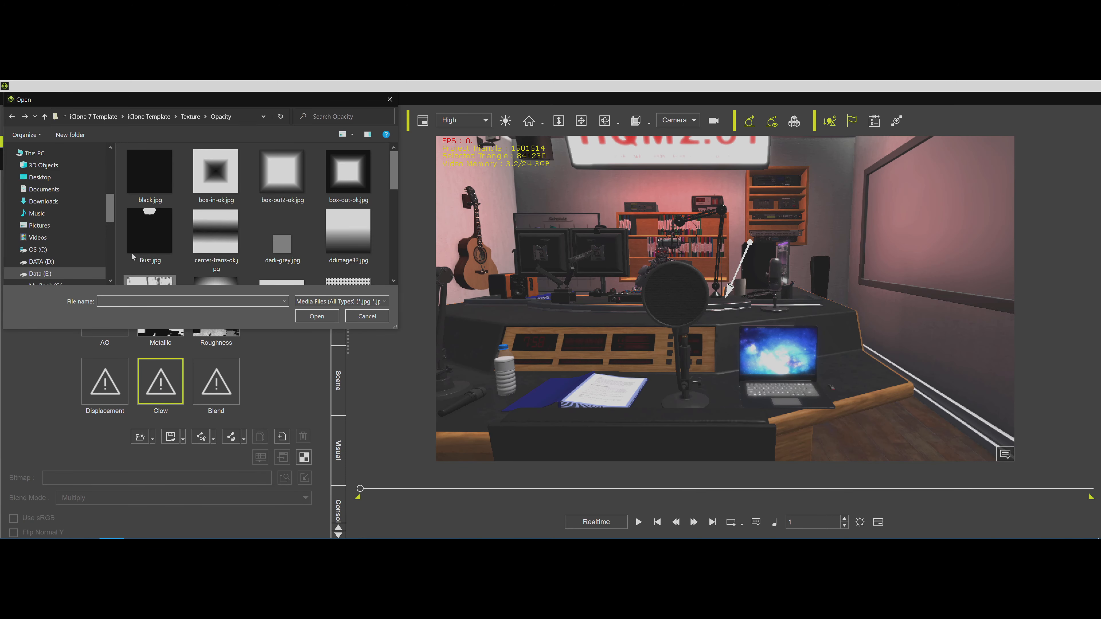
{"action": "double_click", "coordinate": [149, 171]}
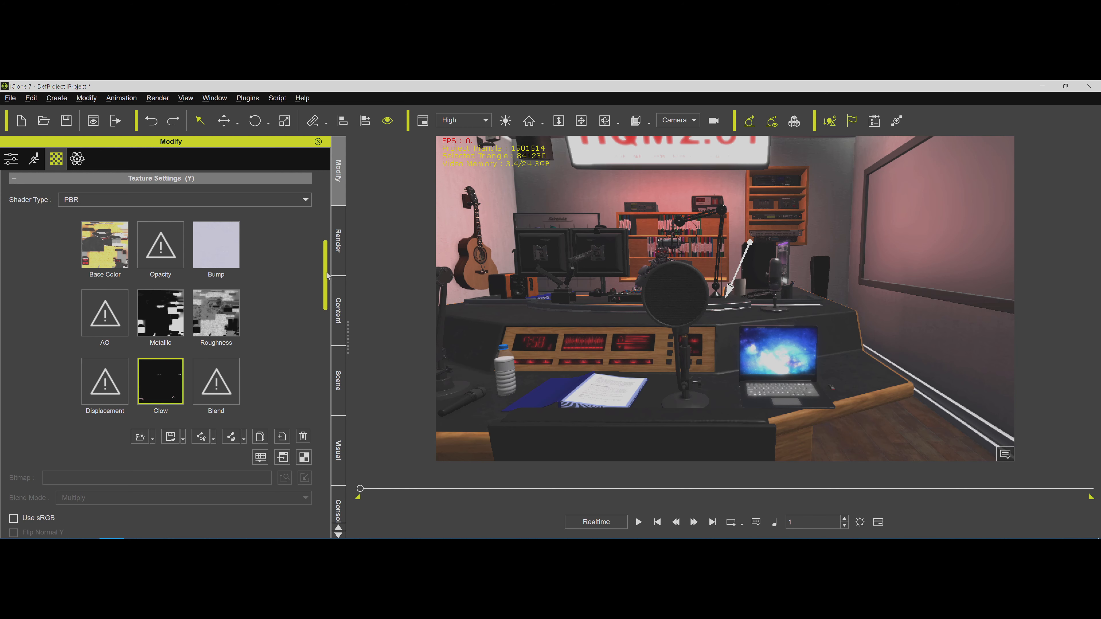
Review the shader types offered for the Table1 material and its texture channels.
{"action": "scroll", "coordinate": [200, 333], "scroll_direction": "up", "scroll_amount": 3}
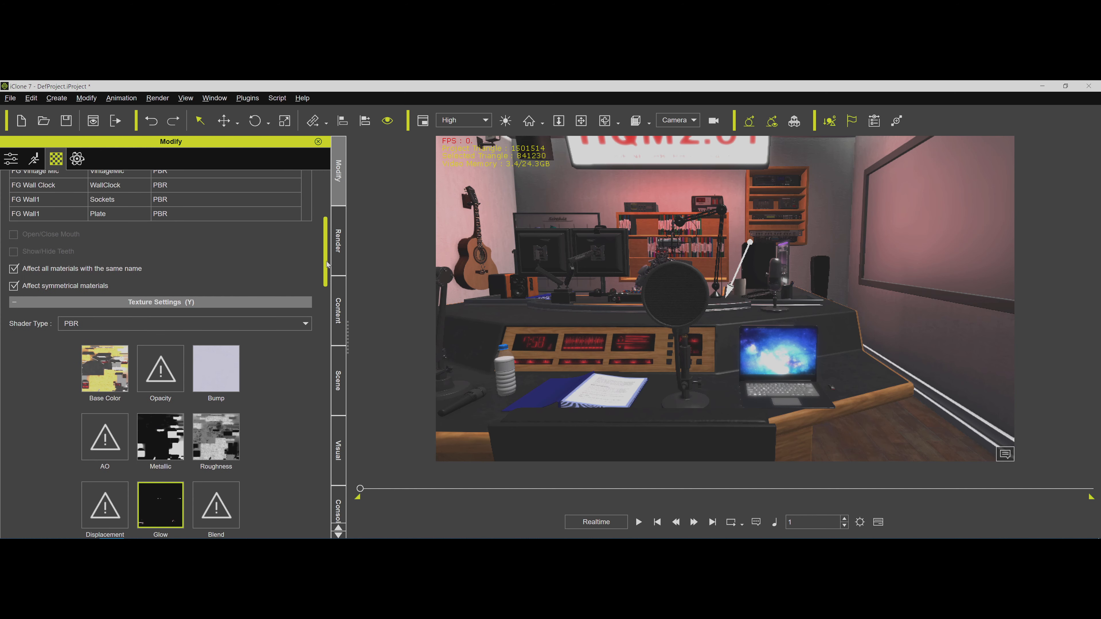
{"action": "left_click", "coordinate": [77, 320]}
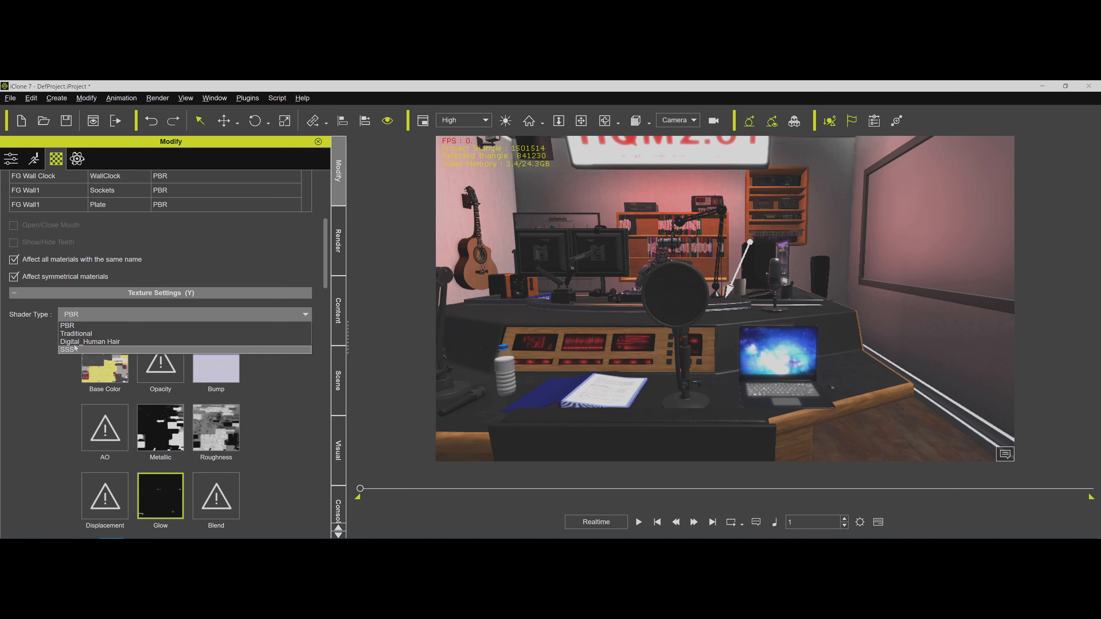
{"action": "left_click", "coordinate": [279, 377]}
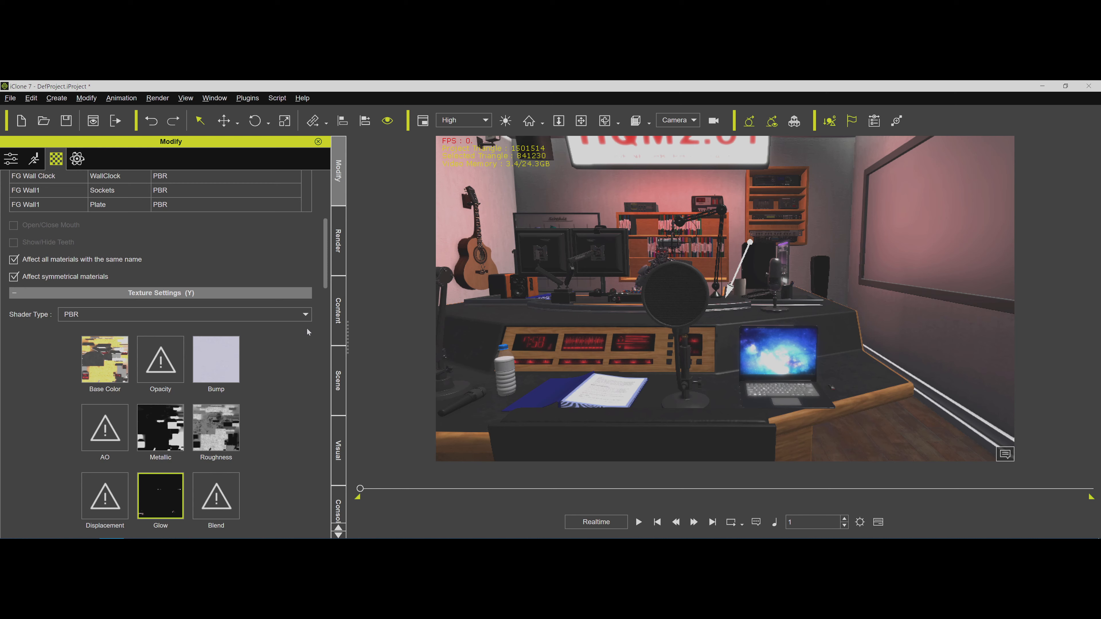
{"action": "scroll", "coordinate": [325, 284], "scroll_direction": "down", "scroll_amount": 2}
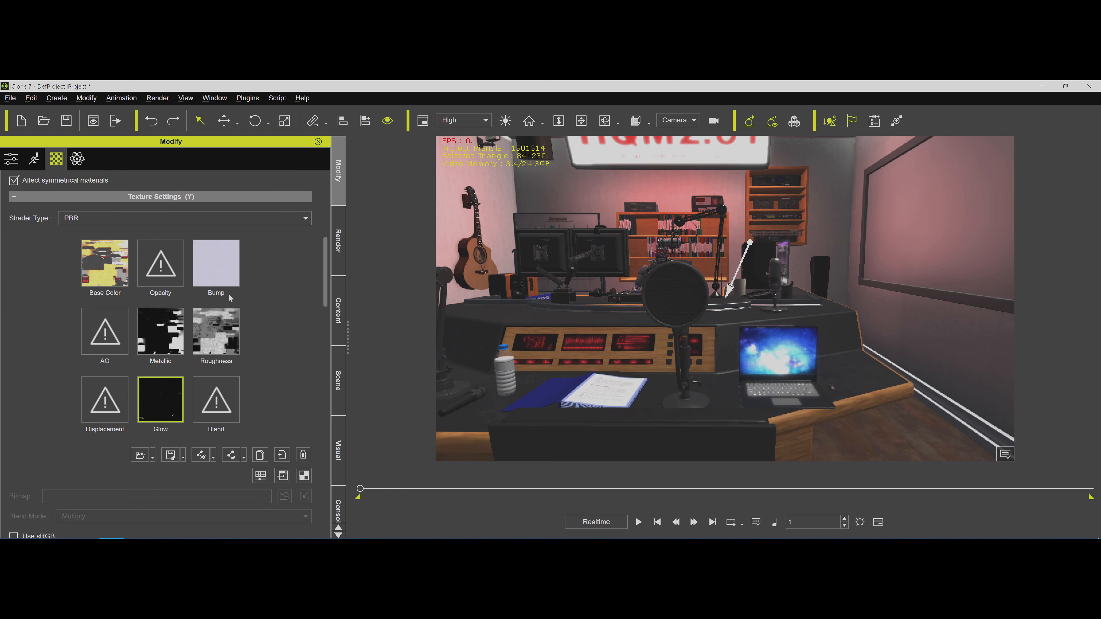
{"action": "left_click_drag", "start_coordinate": [324, 294], "coordinate": [330, 258]}
{"action": "scroll", "coordinate": [333, 316], "scroll_direction": "down", "scroll_amount": 1}
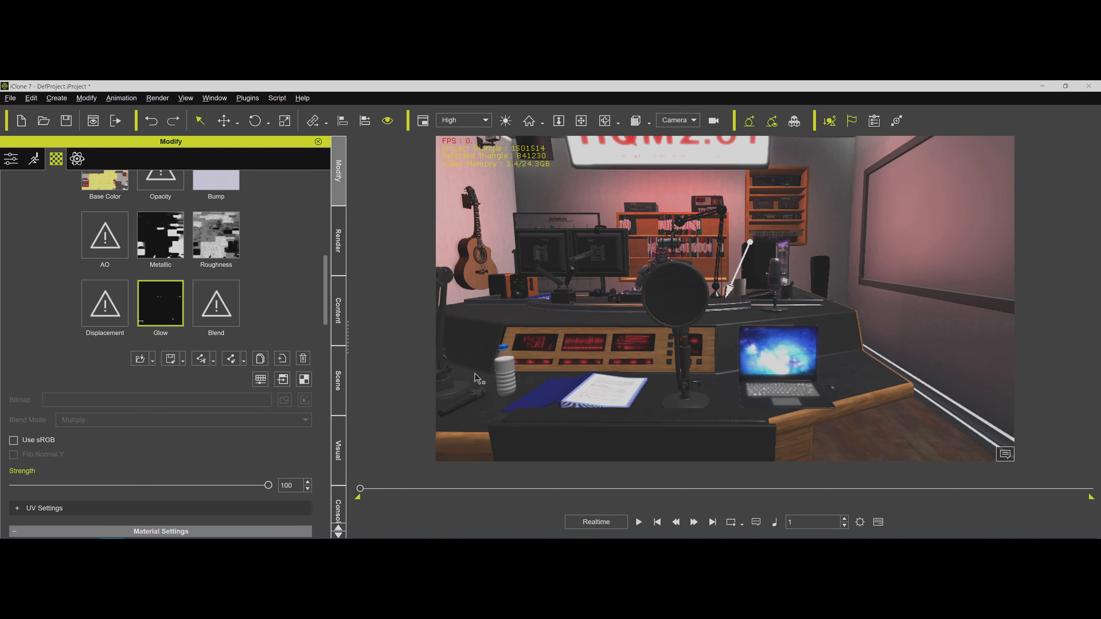
Pick the water bottle's PlasticTransparent material from the bottle on the desk and set its shader type to Traditional.
{"action": "left_click_drag", "start_coordinate": [322, 296], "coordinate": [327, 190]}
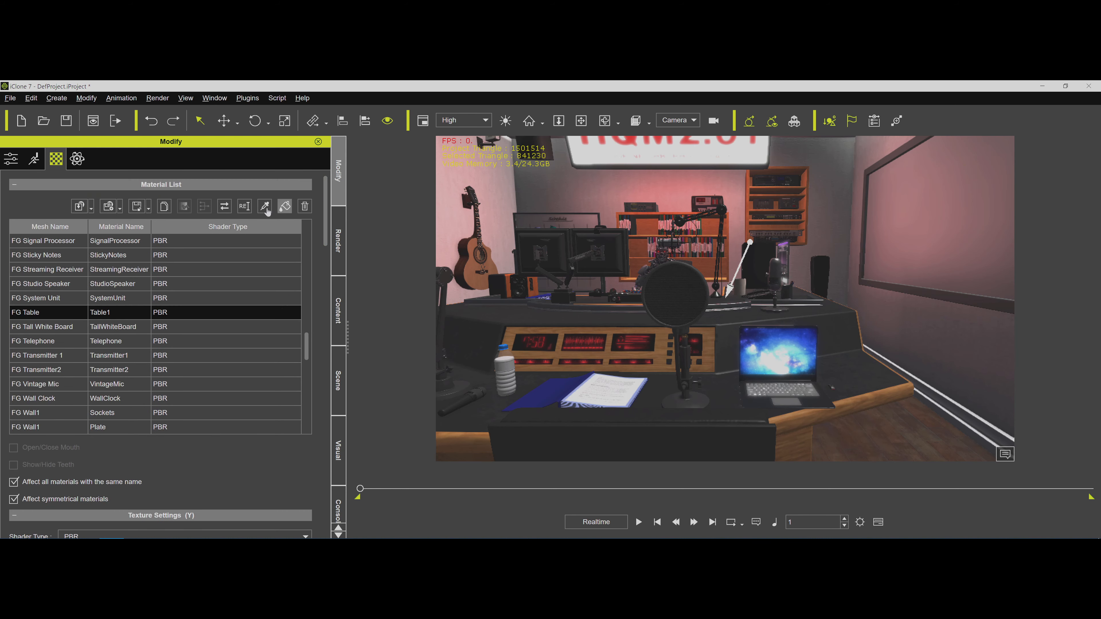
{"action": "left_click", "coordinate": [511, 352]}
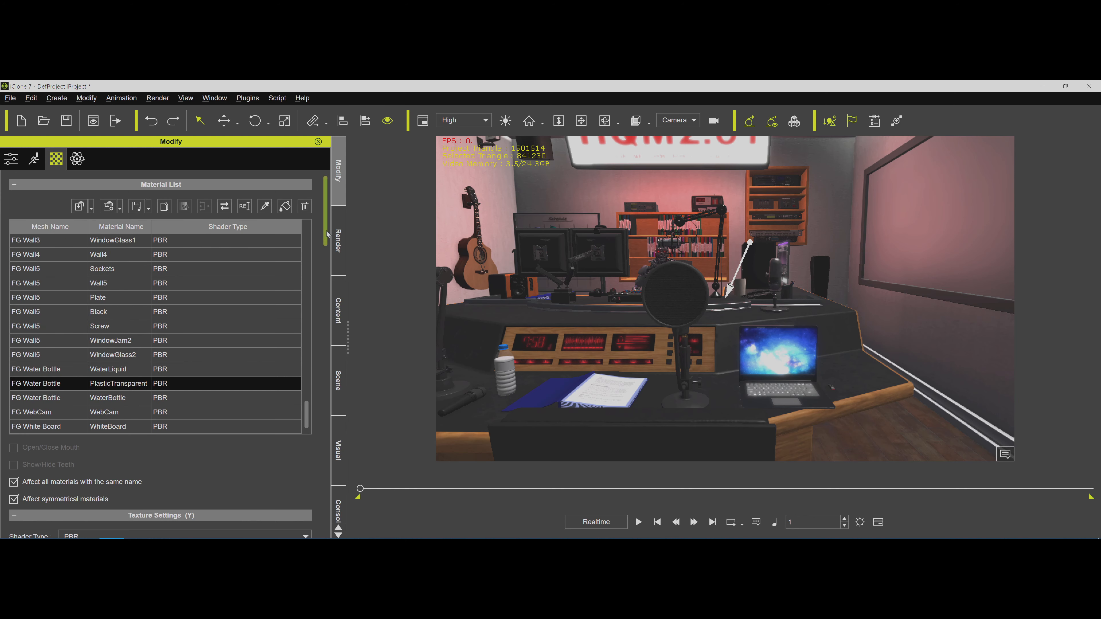
{"action": "left_click_drag", "start_coordinate": [327, 234], "coordinate": [320, 290]}
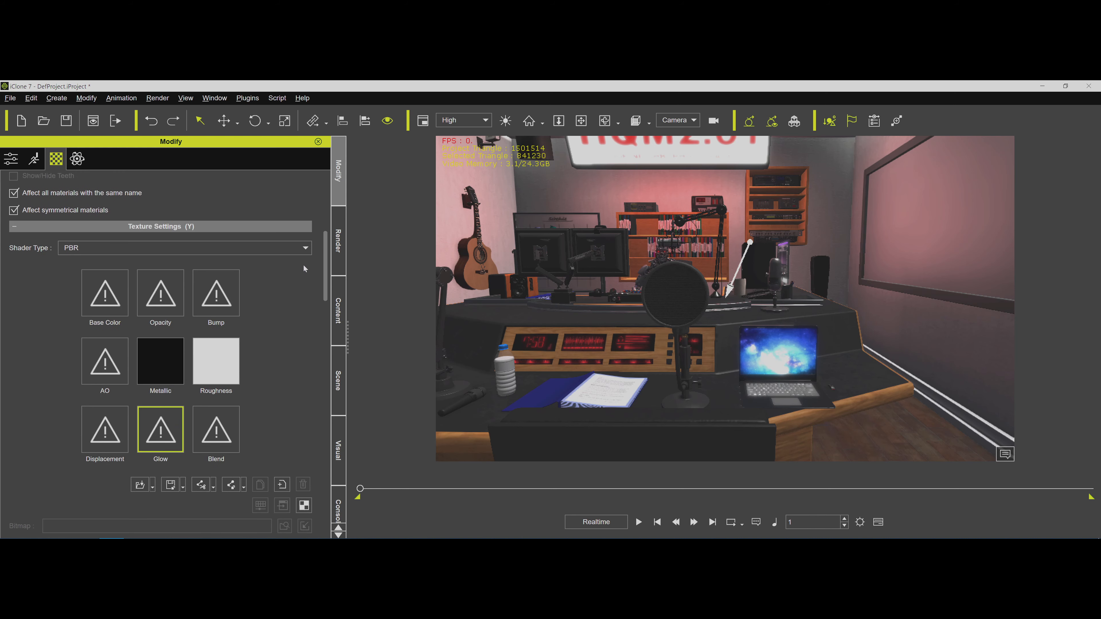
{"action": "left_click", "coordinate": [304, 253]}
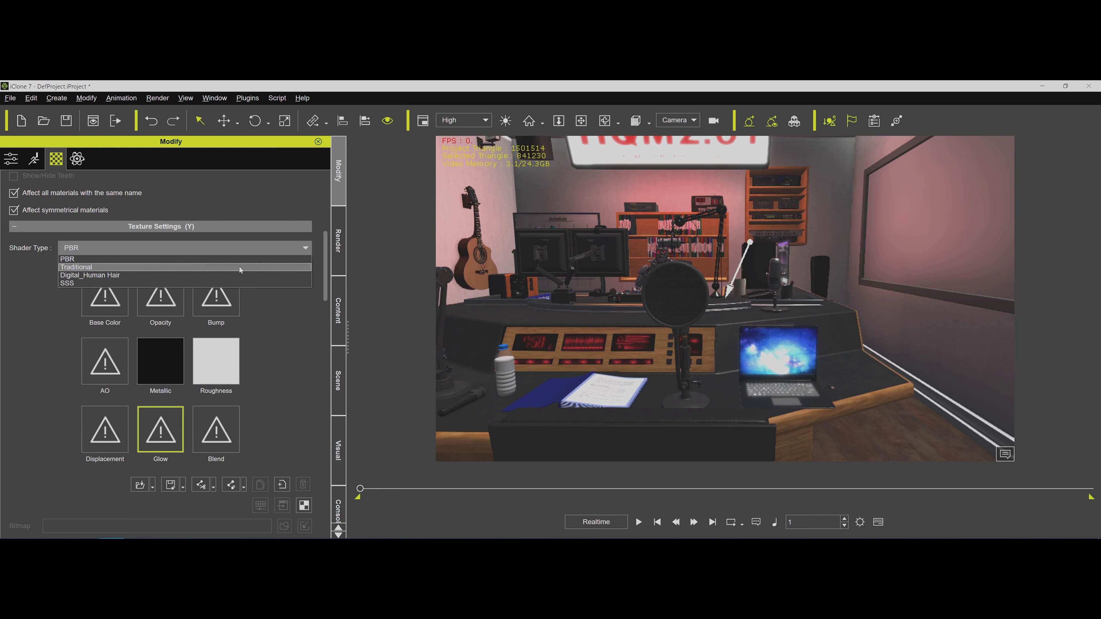
{"action": "left_click", "coordinate": [239, 267]}
Enable Reflection at 46 on the PlasticTransparent material and fine-tune its specular, glossiness and opacity.
{"action": "left_click_drag", "start_coordinate": [322, 269], "coordinate": [320, 365]}
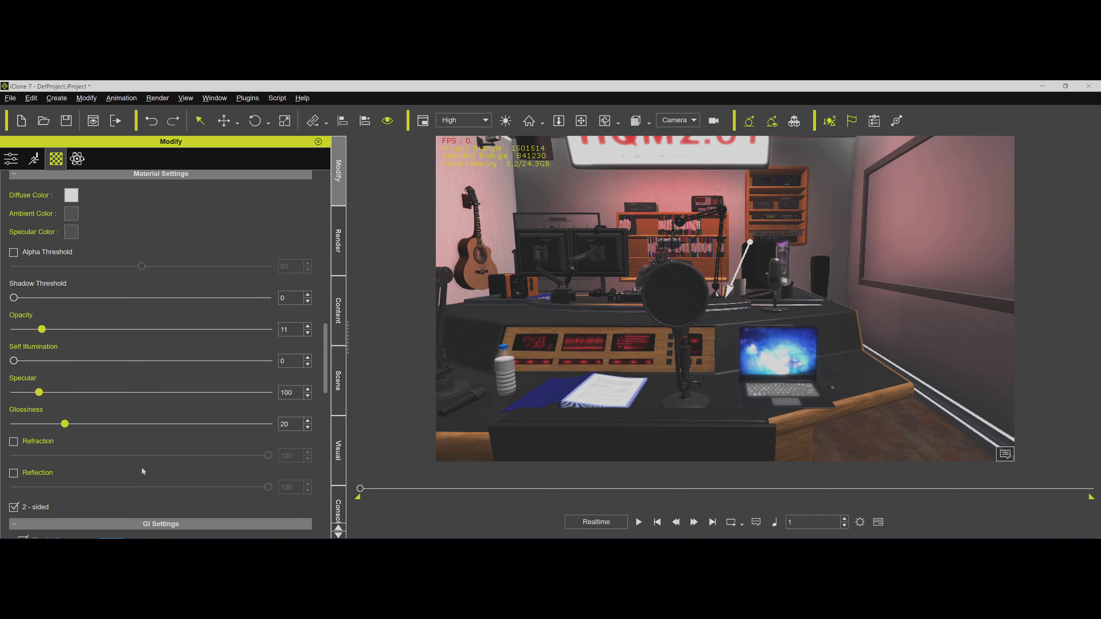
{"action": "left_click", "coordinate": [14, 474]}
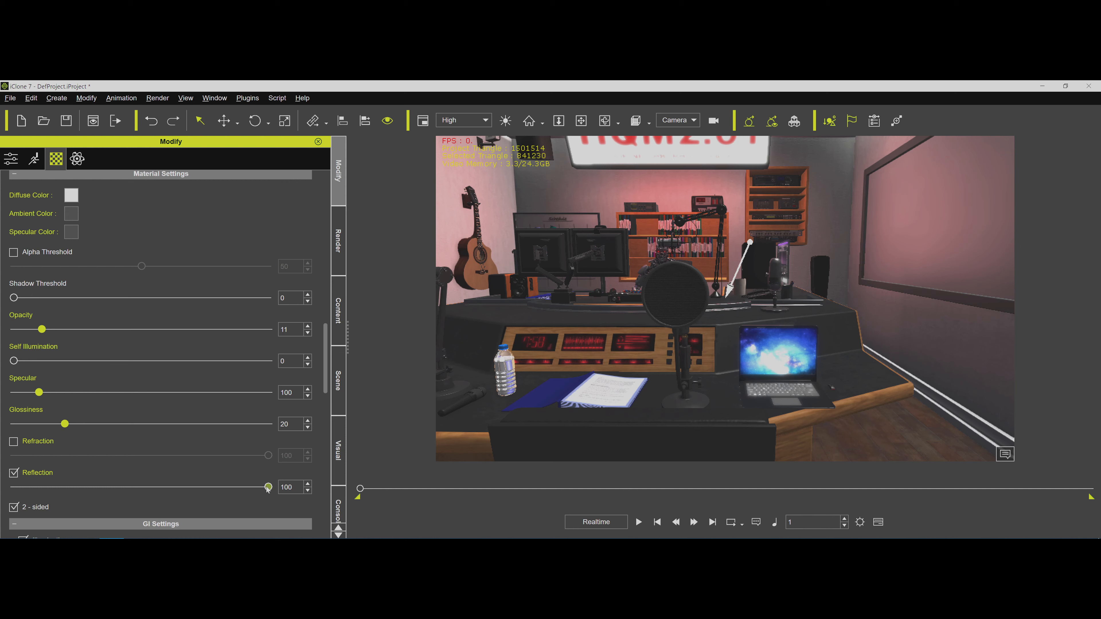
{"action": "left_click_drag", "start_coordinate": [266, 485], "coordinate": [119, 479]}
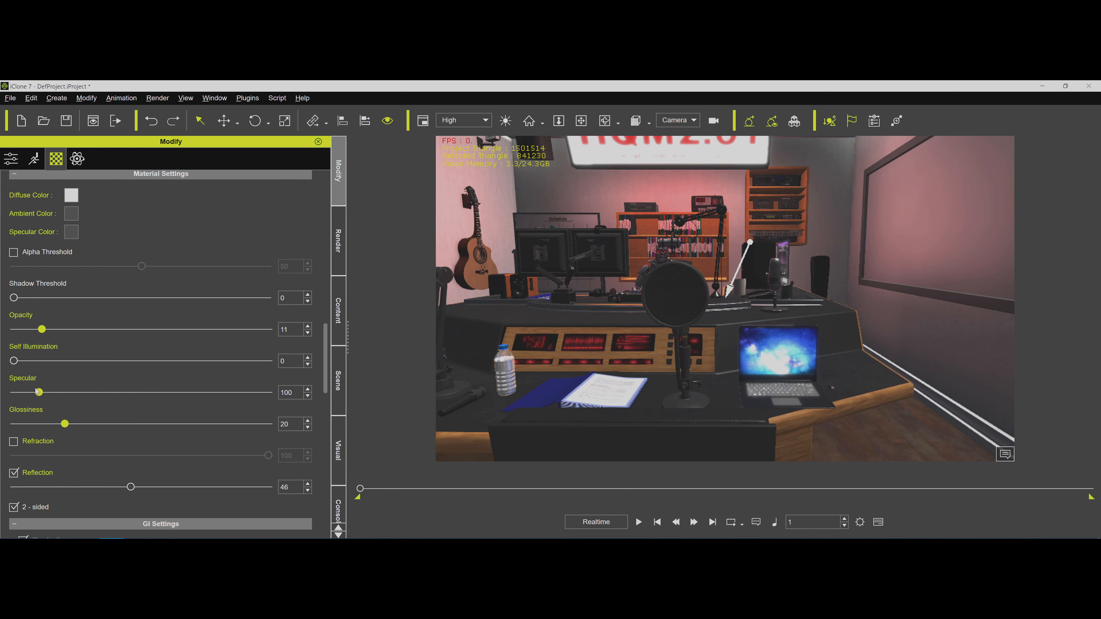
{"action": "left_click_drag", "start_coordinate": [40, 393], "coordinate": [63, 432]}
{"action": "left_click_drag", "start_coordinate": [43, 335], "coordinate": [31, 330]}
Select the water bottle's WaterLiquid material and set its shader type to Traditional.
{"action": "left_click_drag", "start_coordinate": [326, 355], "coordinate": [335, 233]}
{"action": "left_click", "coordinate": [50, 232]}
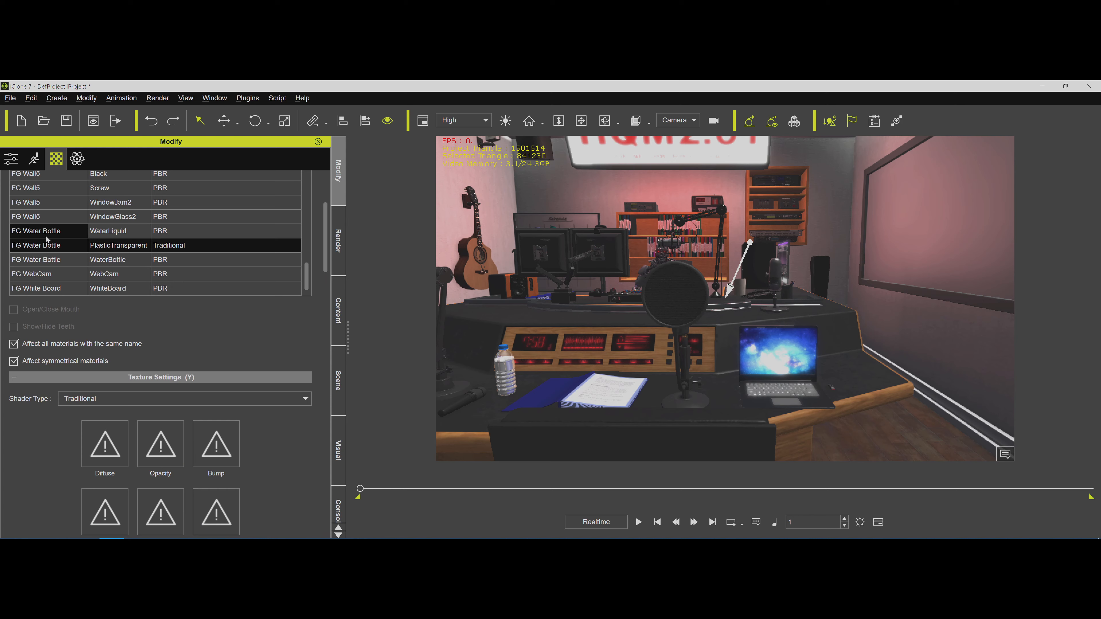
{"action": "mouse_move", "coordinate": [331, 253]}
{"action": "left_mouse_down"}
{"action": "mouse_move", "coordinate": [336, 328]}
{"action": "mouse_move", "coordinate": [339, 272]}
{"action": "left_mouse_up"}
{"action": "scroll", "coordinate": [273, 345], "scroll_direction": "up", "scroll_amount": 3}
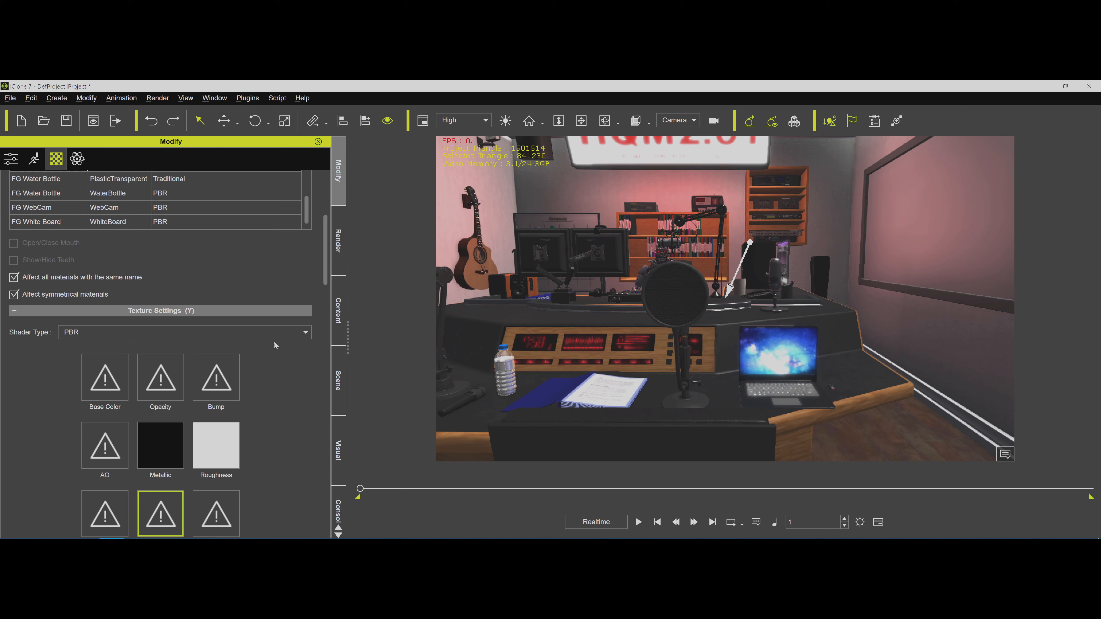
{"action": "left_click", "coordinate": [272, 334]}
{"action": "left_click", "coordinate": [268, 352]}
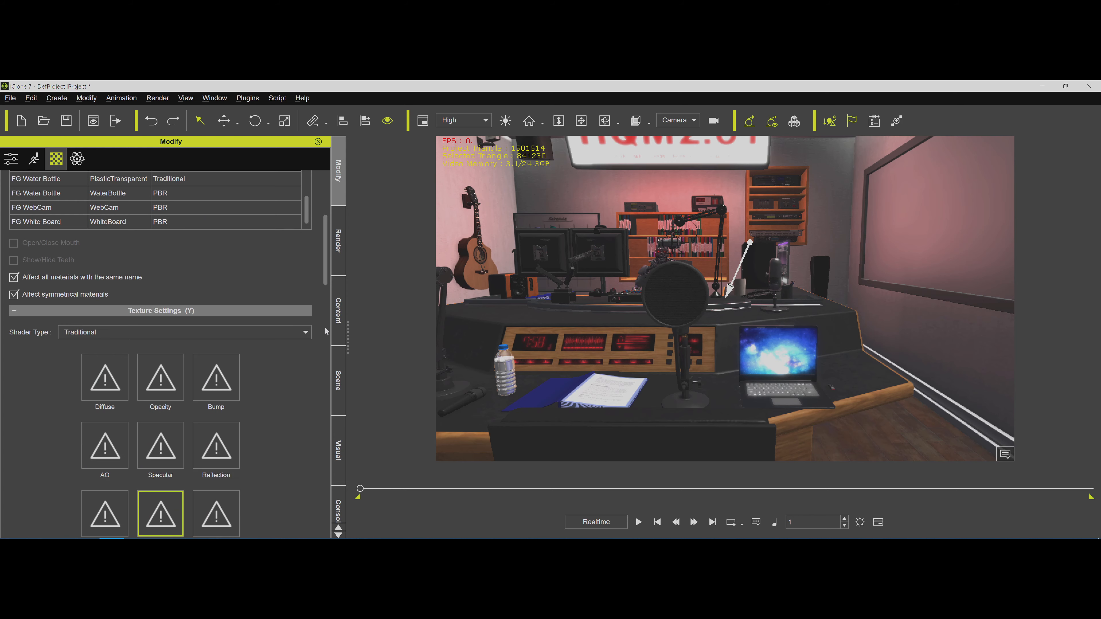
Set the WaterLiquid material's Opacity to 23, Specular to 150 and Glossiness to 11.
{"action": "left_click_drag", "start_coordinate": [325, 298], "coordinate": [325, 378]}
{"action": "left_click_drag", "start_coordinate": [269, 425], "coordinate": [73, 427]}
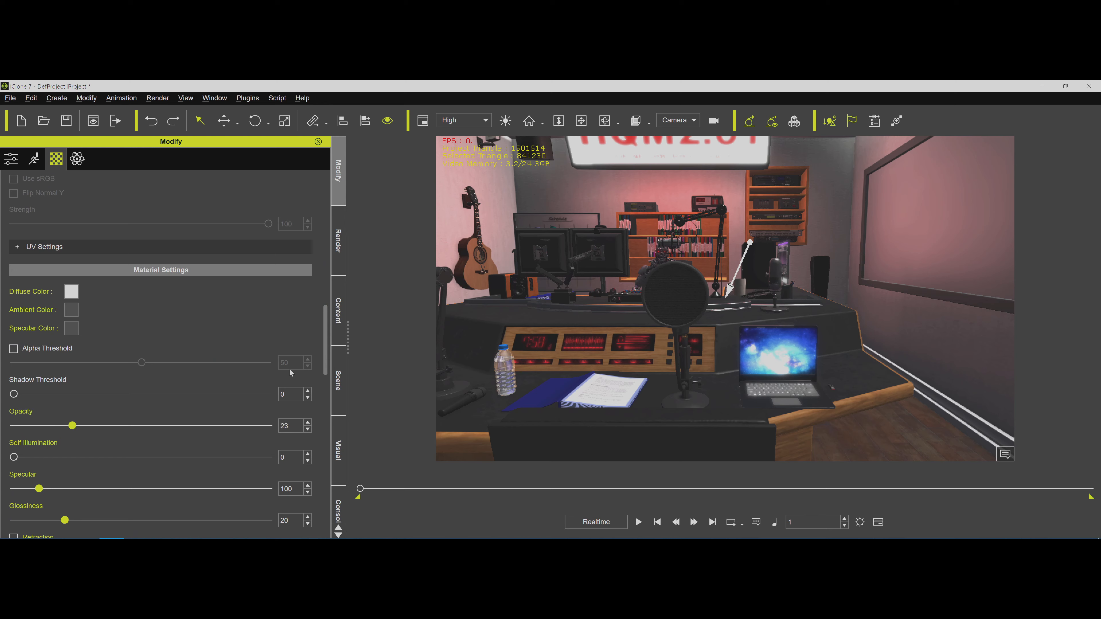
{"action": "left_click_drag", "start_coordinate": [325, 357], "coordinate": [325, 378]}
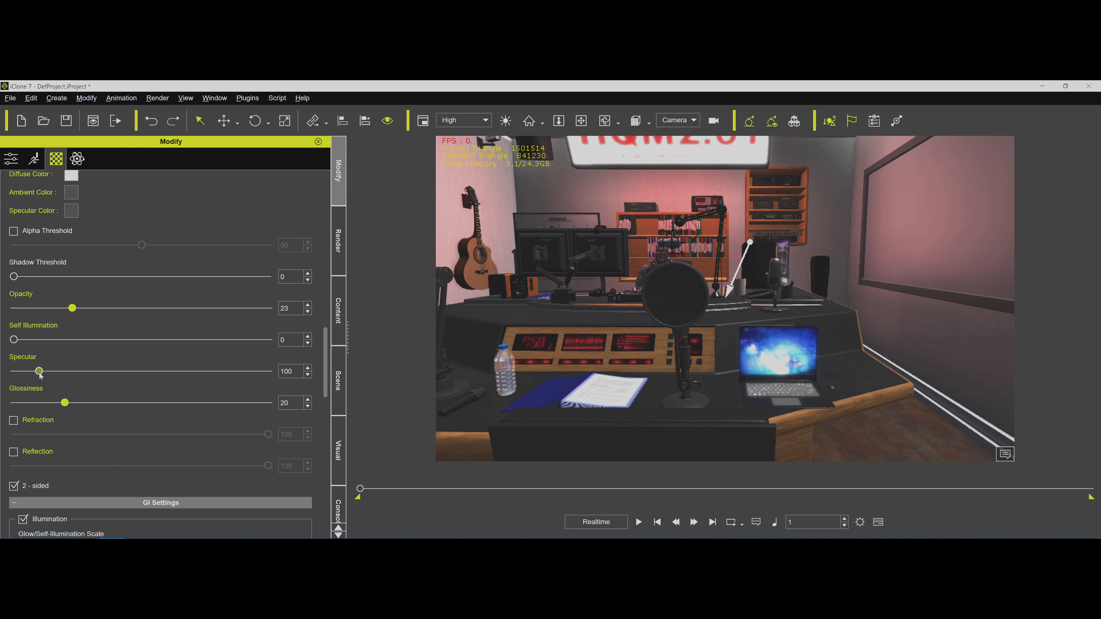
{"action": "left_click_drag", "start_coordinate": [39, 371], "coordinate": [42, 404]}
{"action": "scroll", "coordinate": [327, 371], "scroll_direction": "up", "scroll_amount": 8}
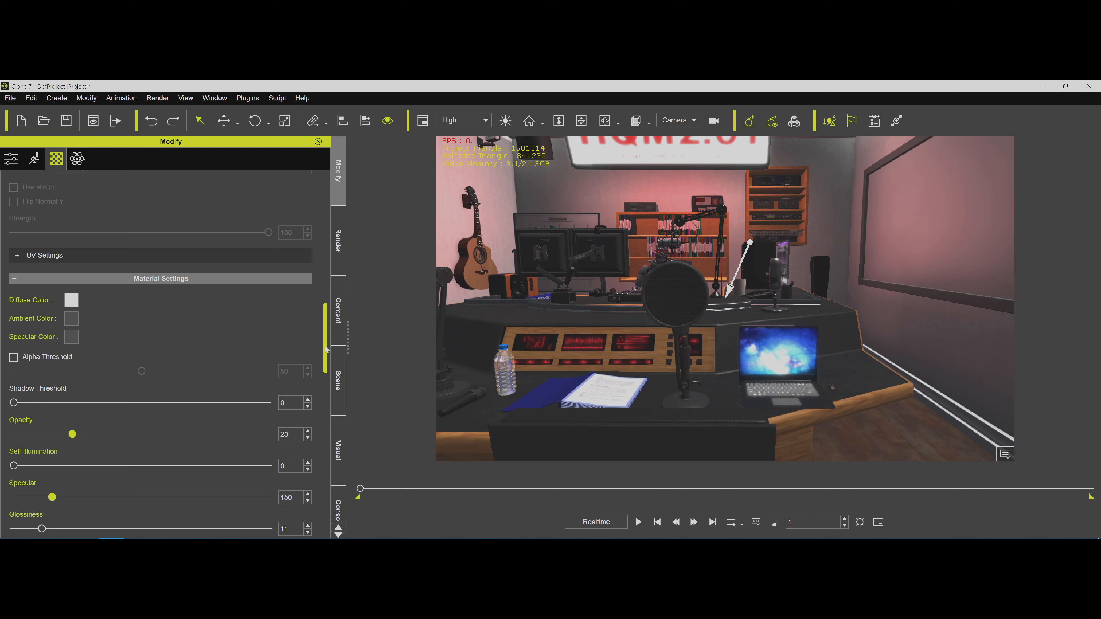
Set the WaterLiquid material's Diffuse Color to the pale cyan basic color #aaffff.
{"action": "scroll", "coordinate": [324, 349], "scroll_direction": "up", "scroll_amount": 4}
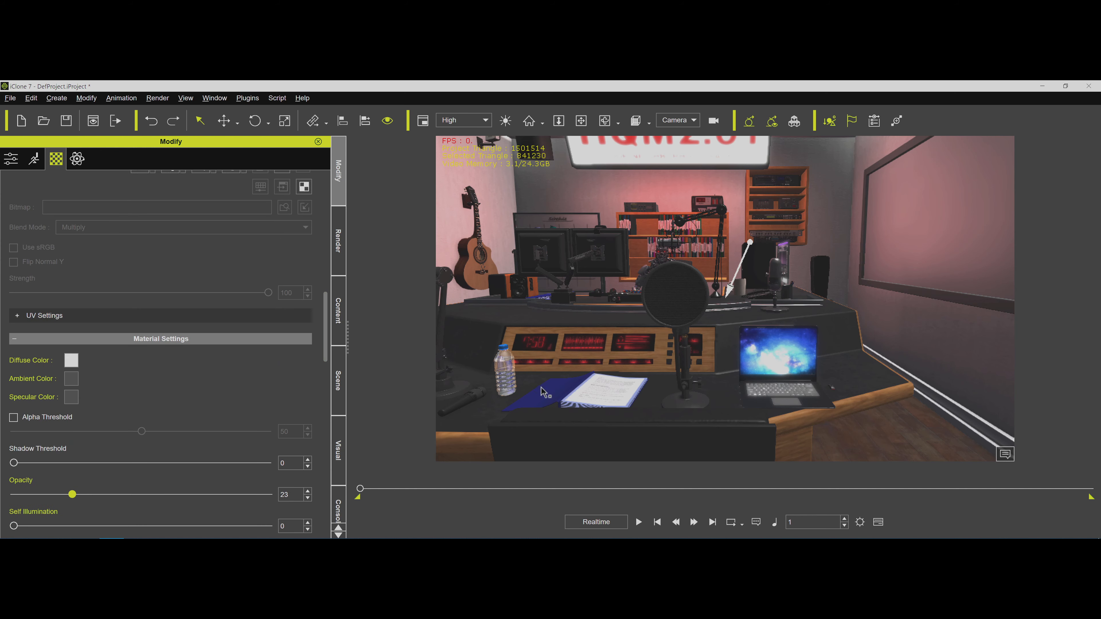
{"action": "scroll", "coordinate": [324, 345], "scroll_direction": "down", "scroll_amount": 2}
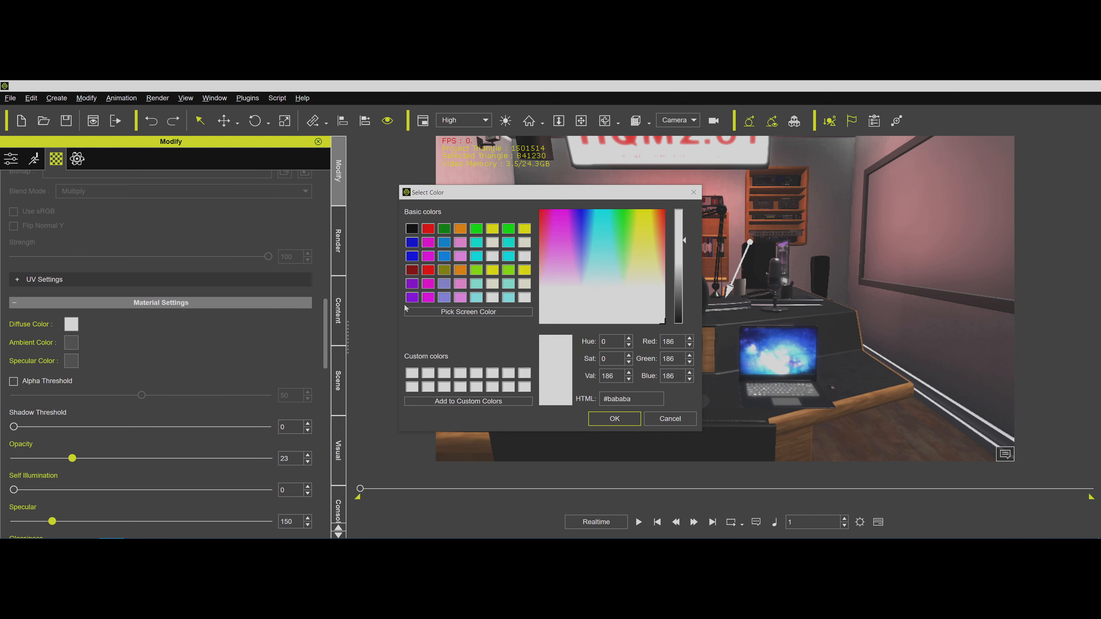
{"action": "left_click", "coordinate": [524, 256]}
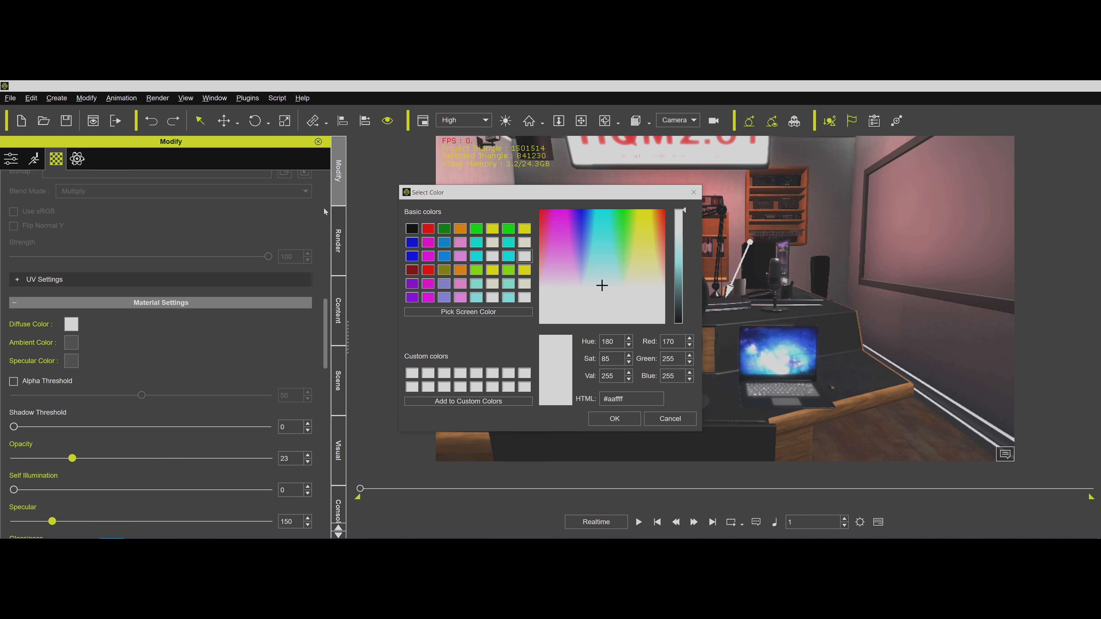
{"action": "left_click_drag", "start_coordinate": [591, 192], "coordinate": [324, 207]}
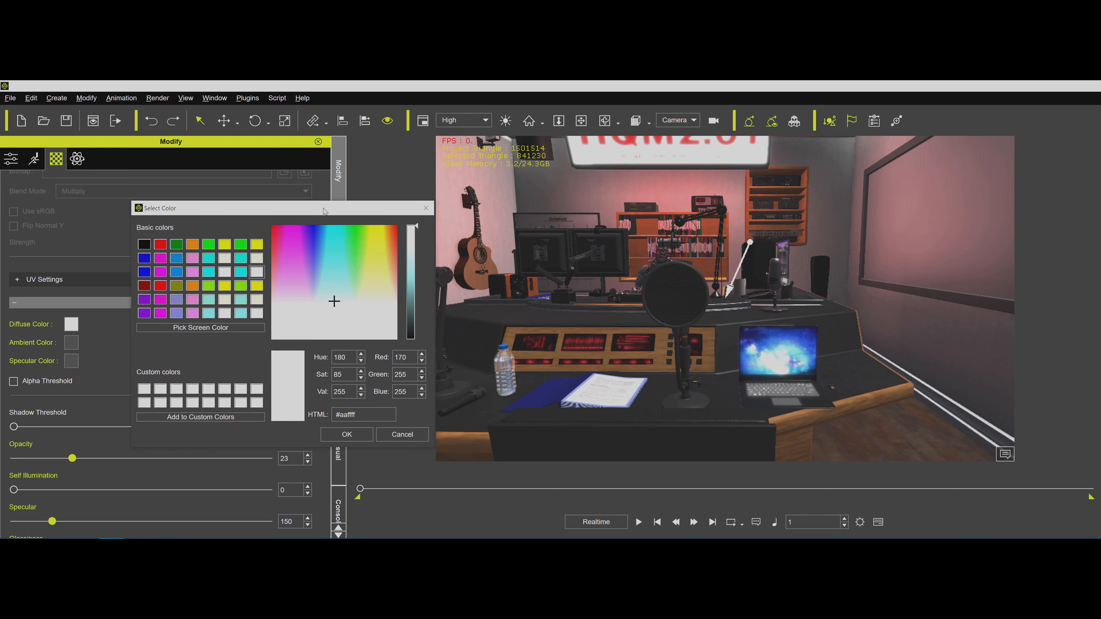
{"action": "left_click", "coordinate": [347, 434]}
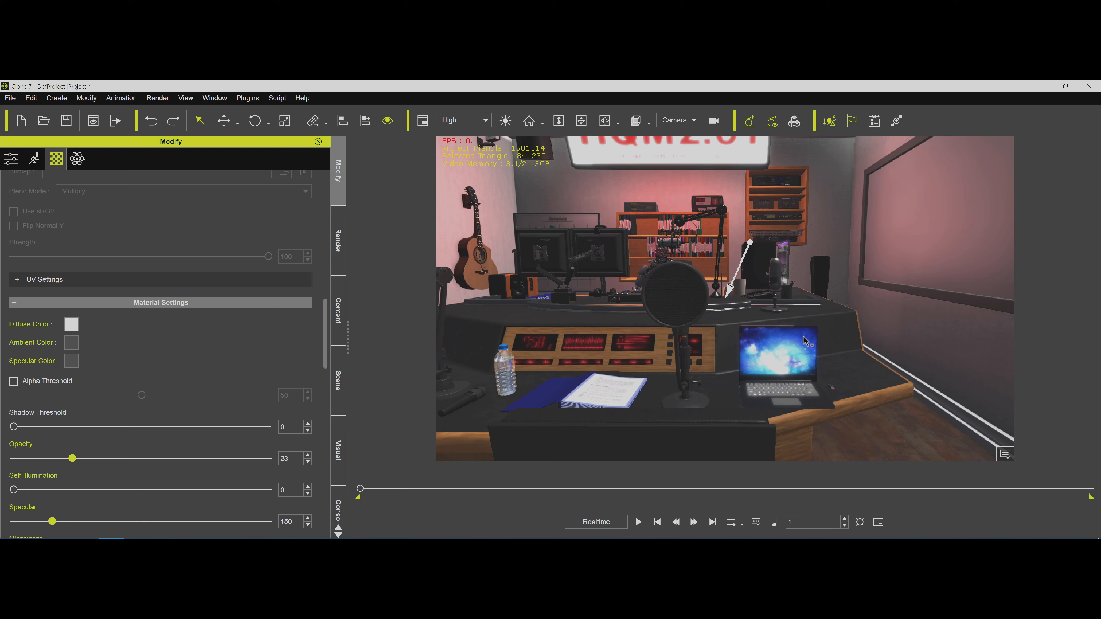
{"action": "mouse_move", "coordinate": [262, 530]}
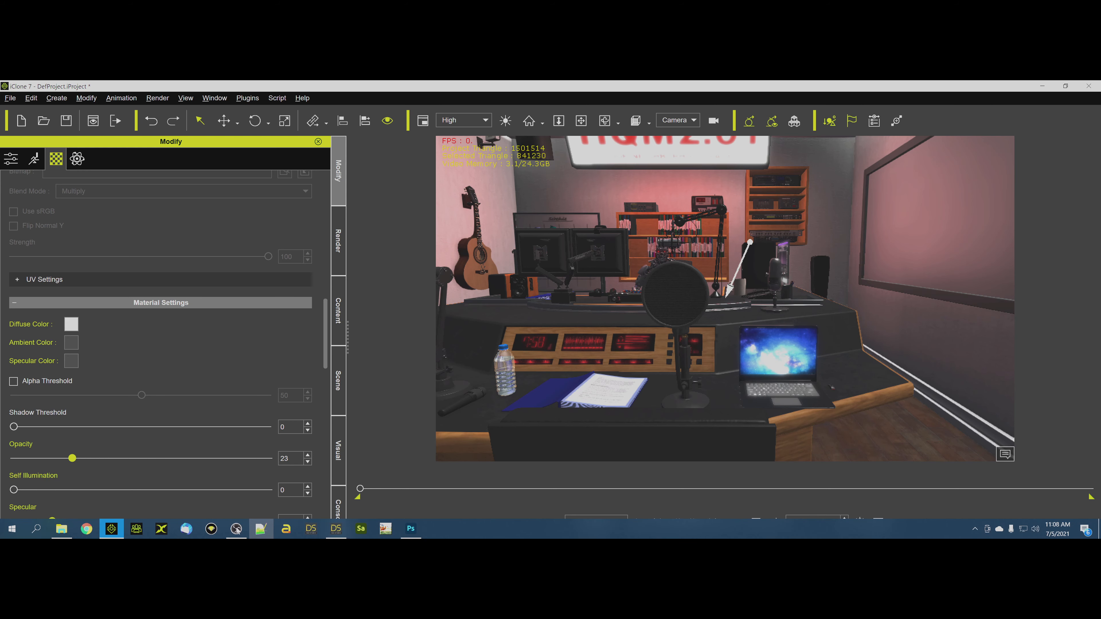